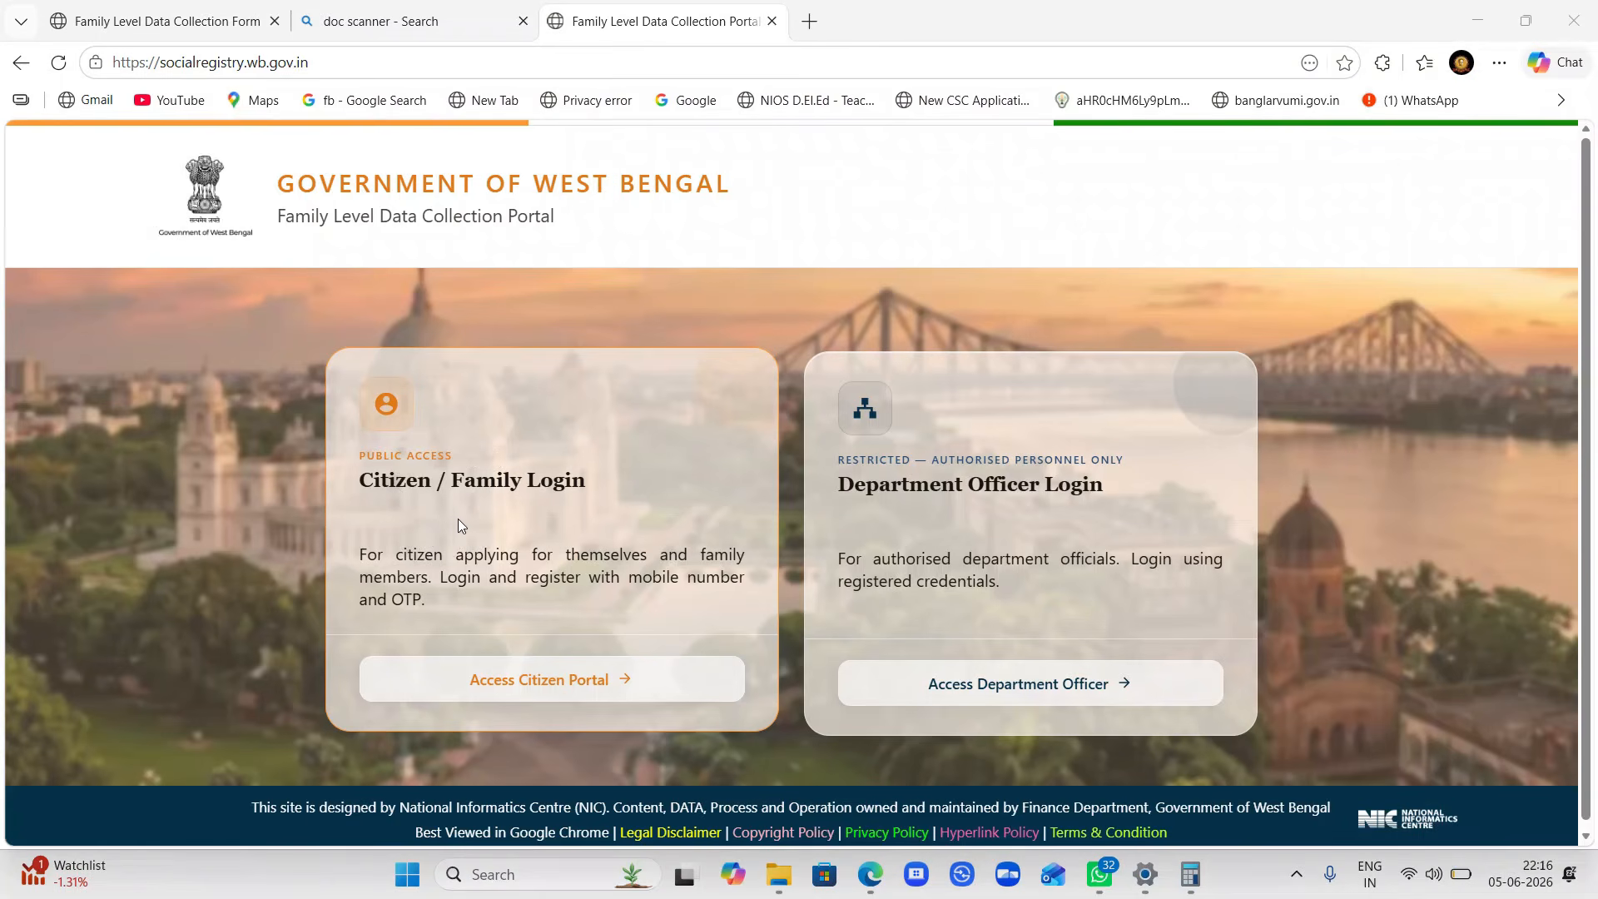
# - Open the Applicant Login page from the Citizen / Family Login card's Access Citizen Portal
pyautogui.click(497, 688)
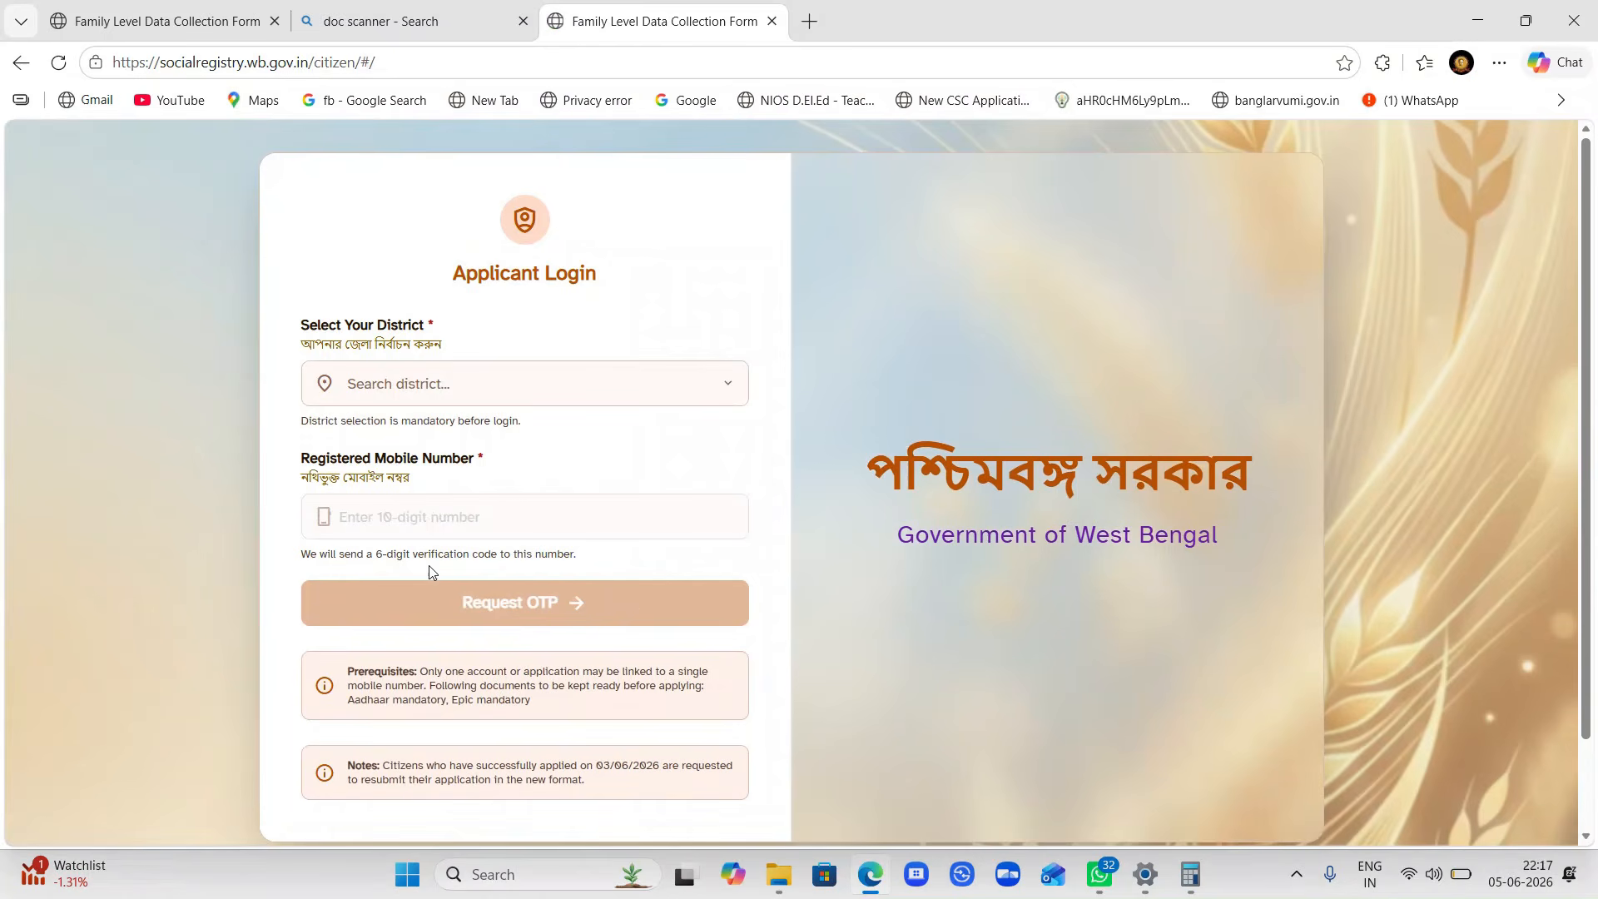
# - Select 24 PARAGANAS SOUTH as the district on the Applicant Login form
pyautogui.click(399, 395)
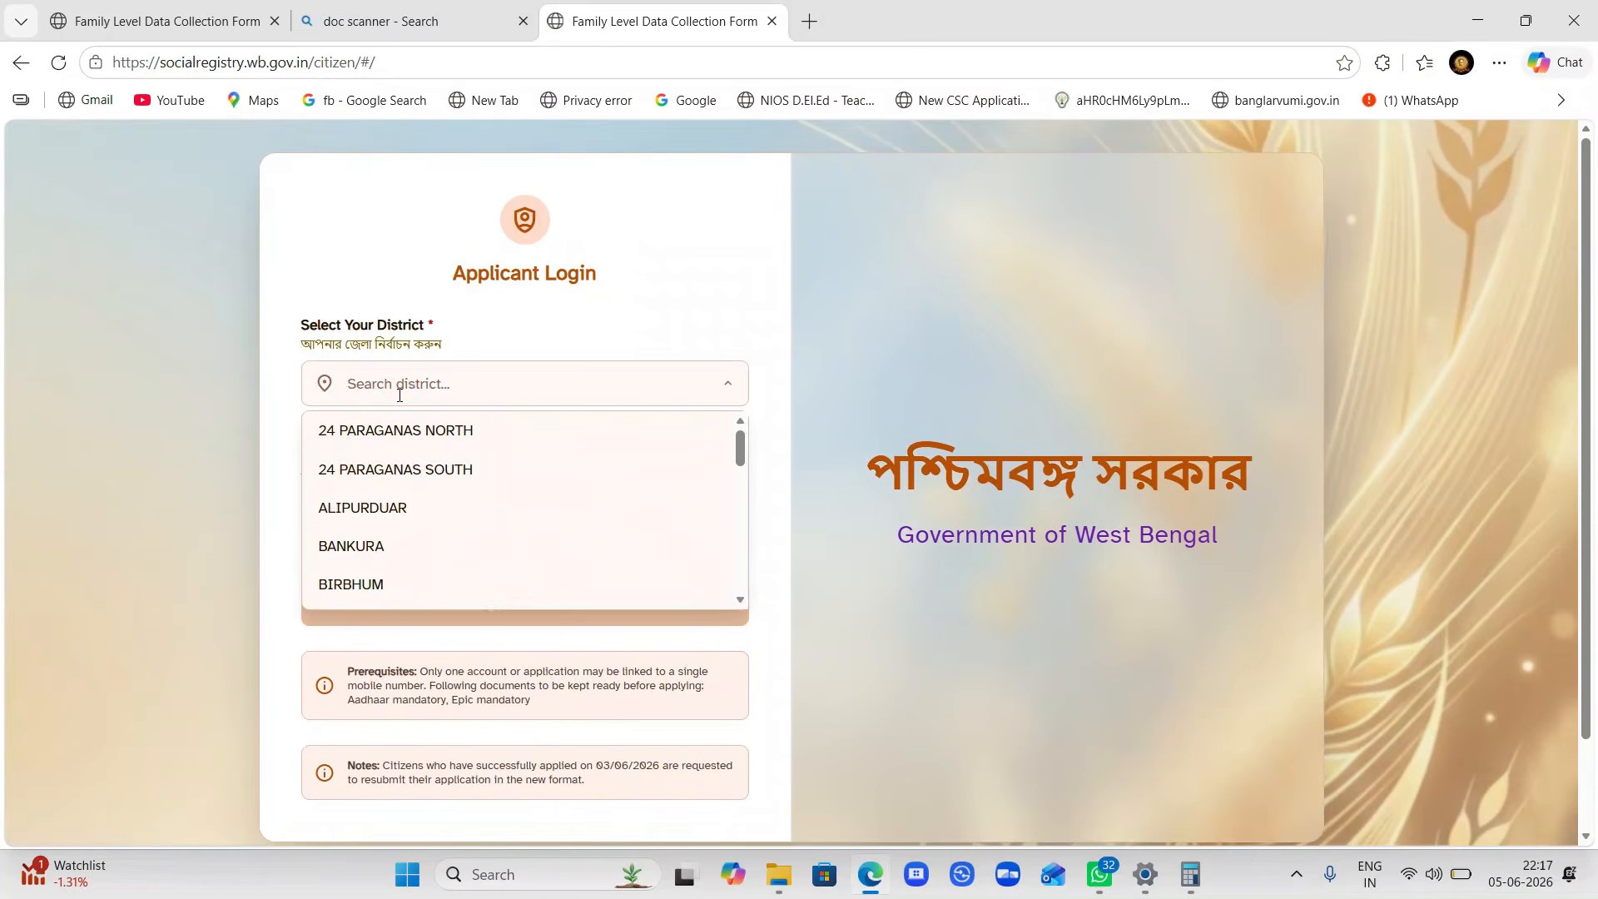
pyautogui.click(453, 473)
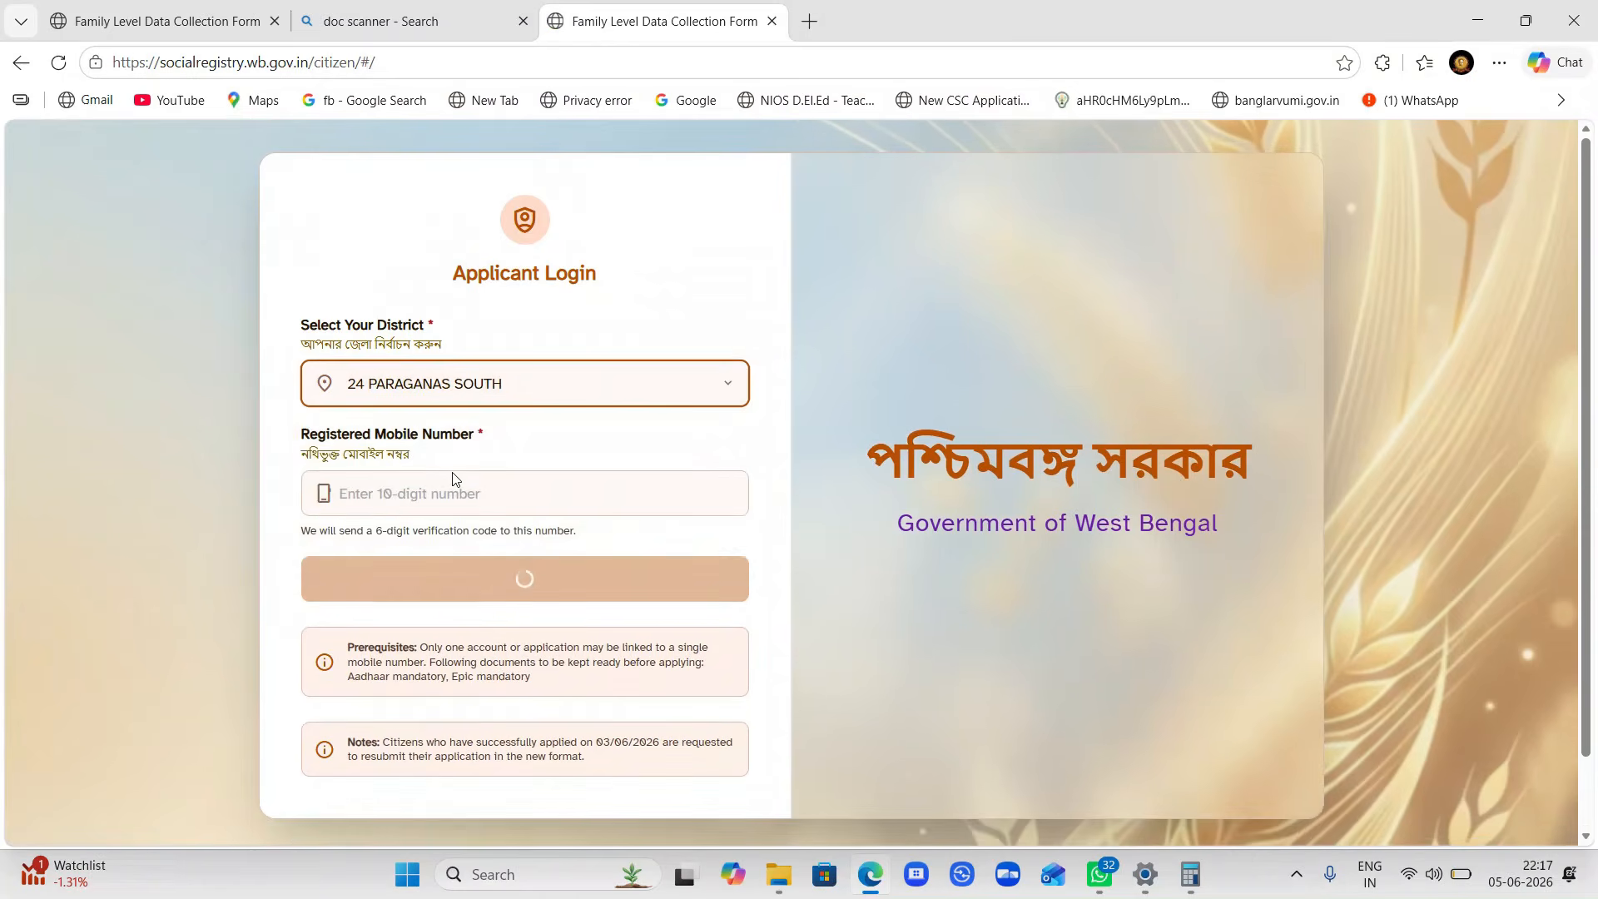
pyautogui.click(428, 499)
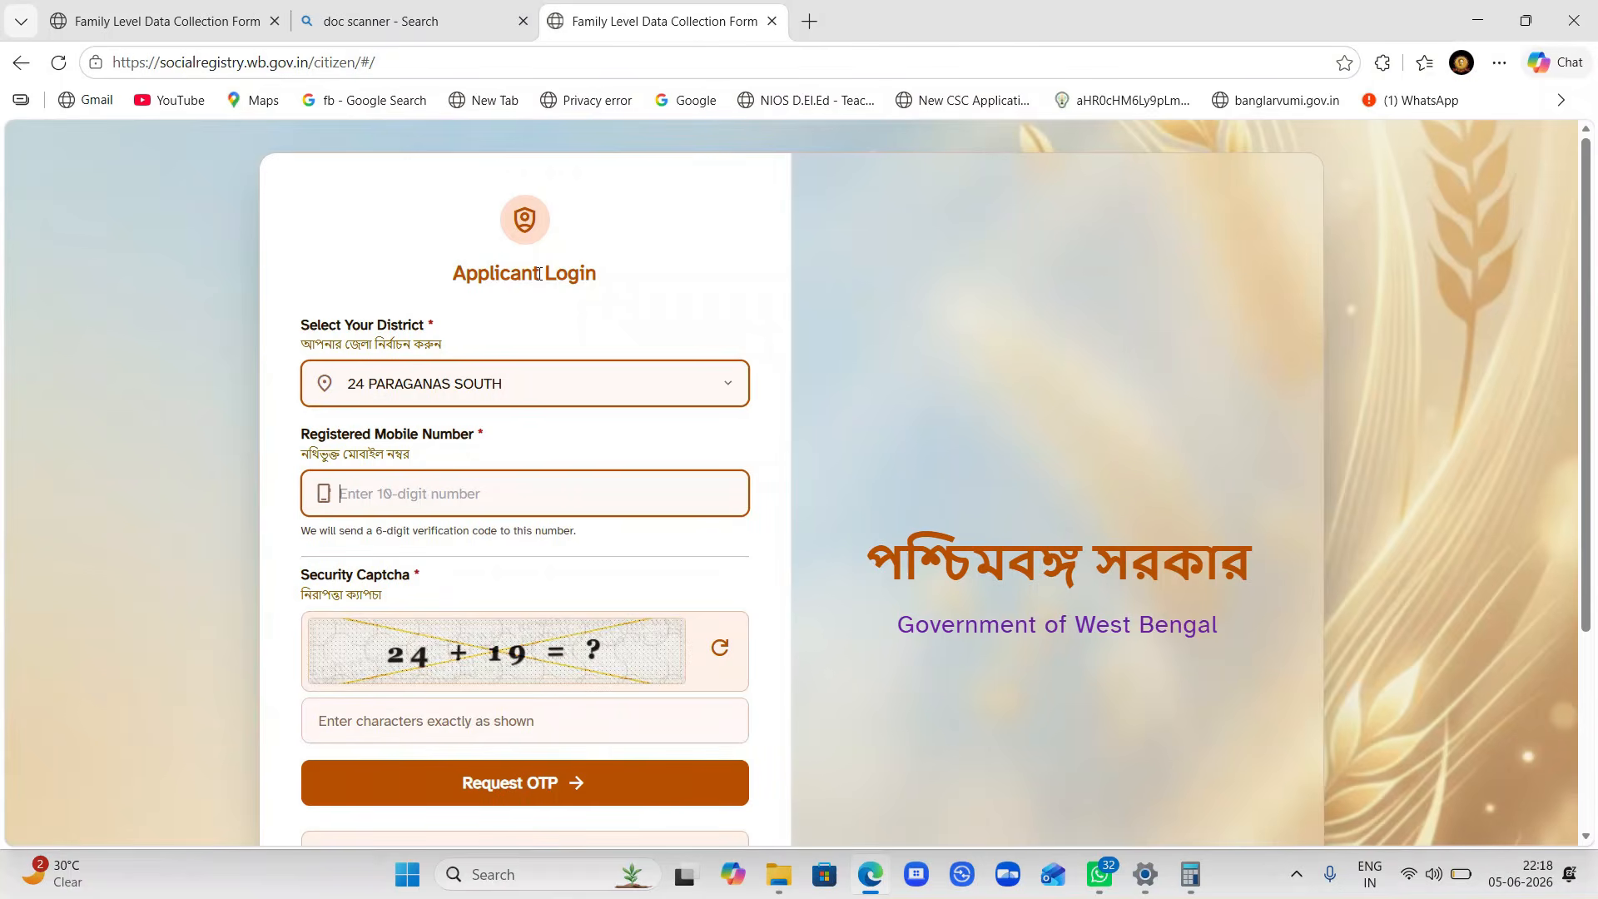
# - Answer the captcha (43, then 58 after rejection), request the OTP and verify it to log in
pyautogui.click(985, 27)
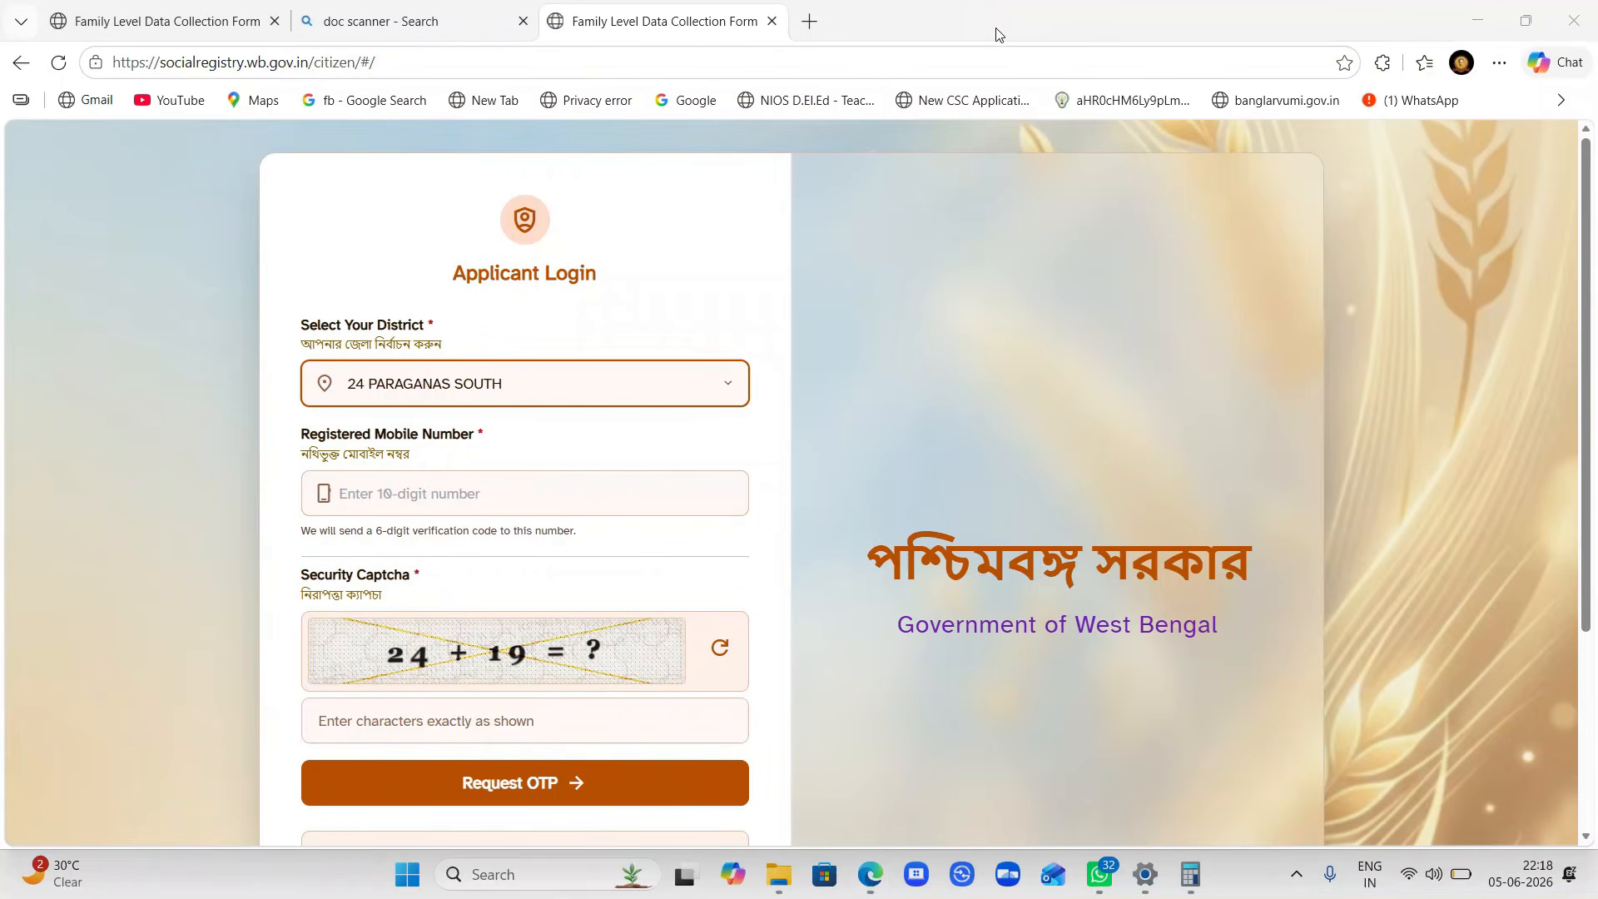
pyautogui.click(996, 29)
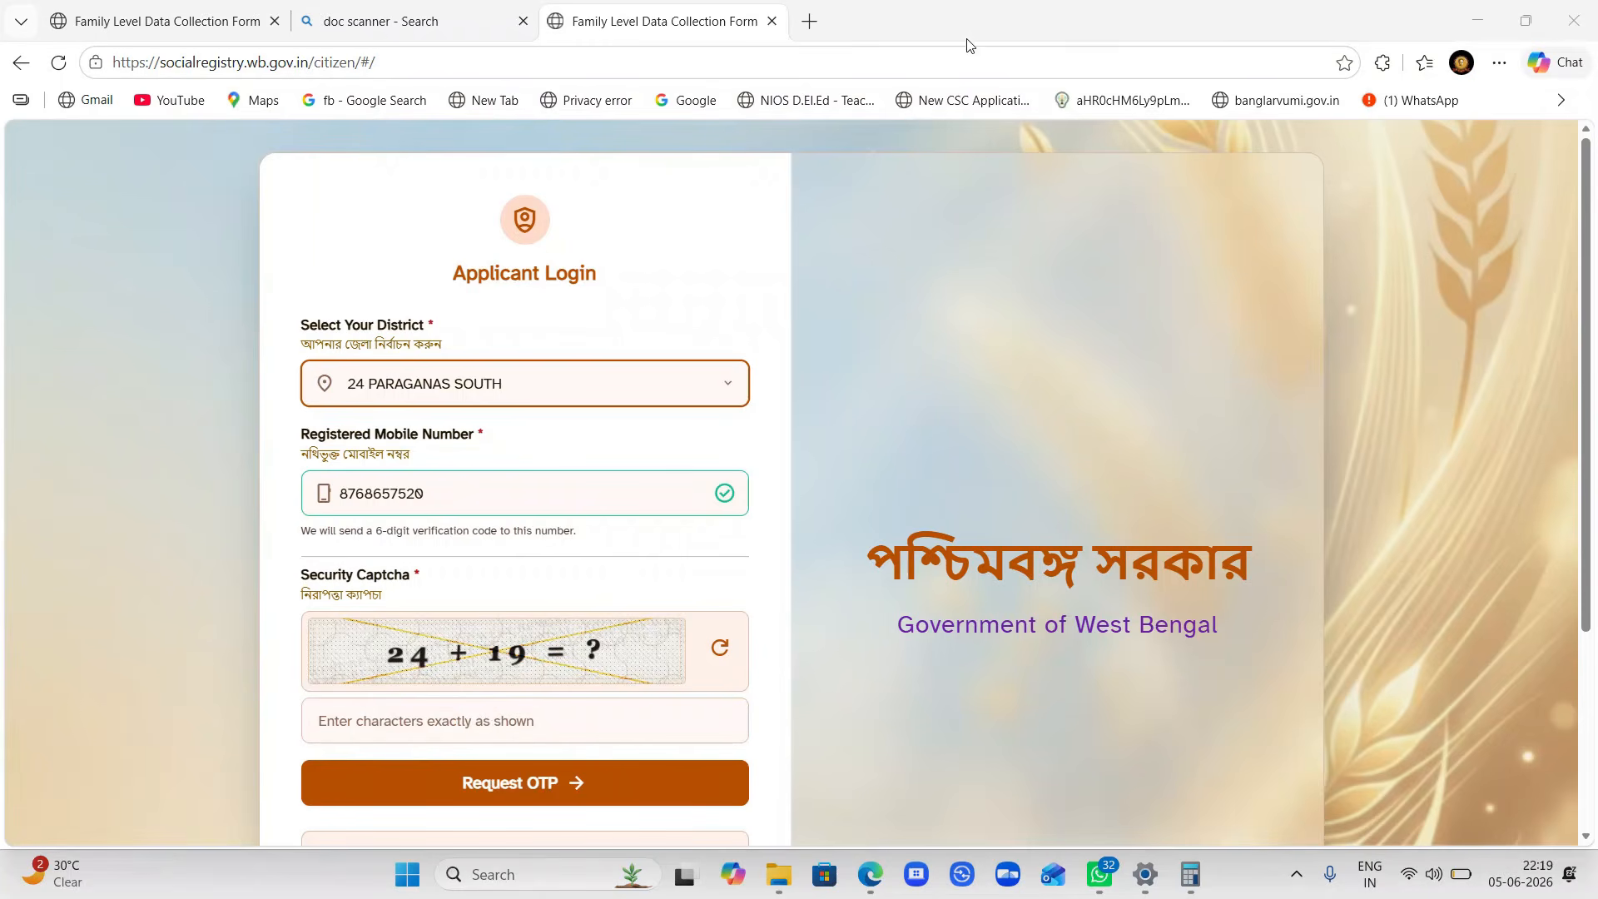
pyautogui.write('43')
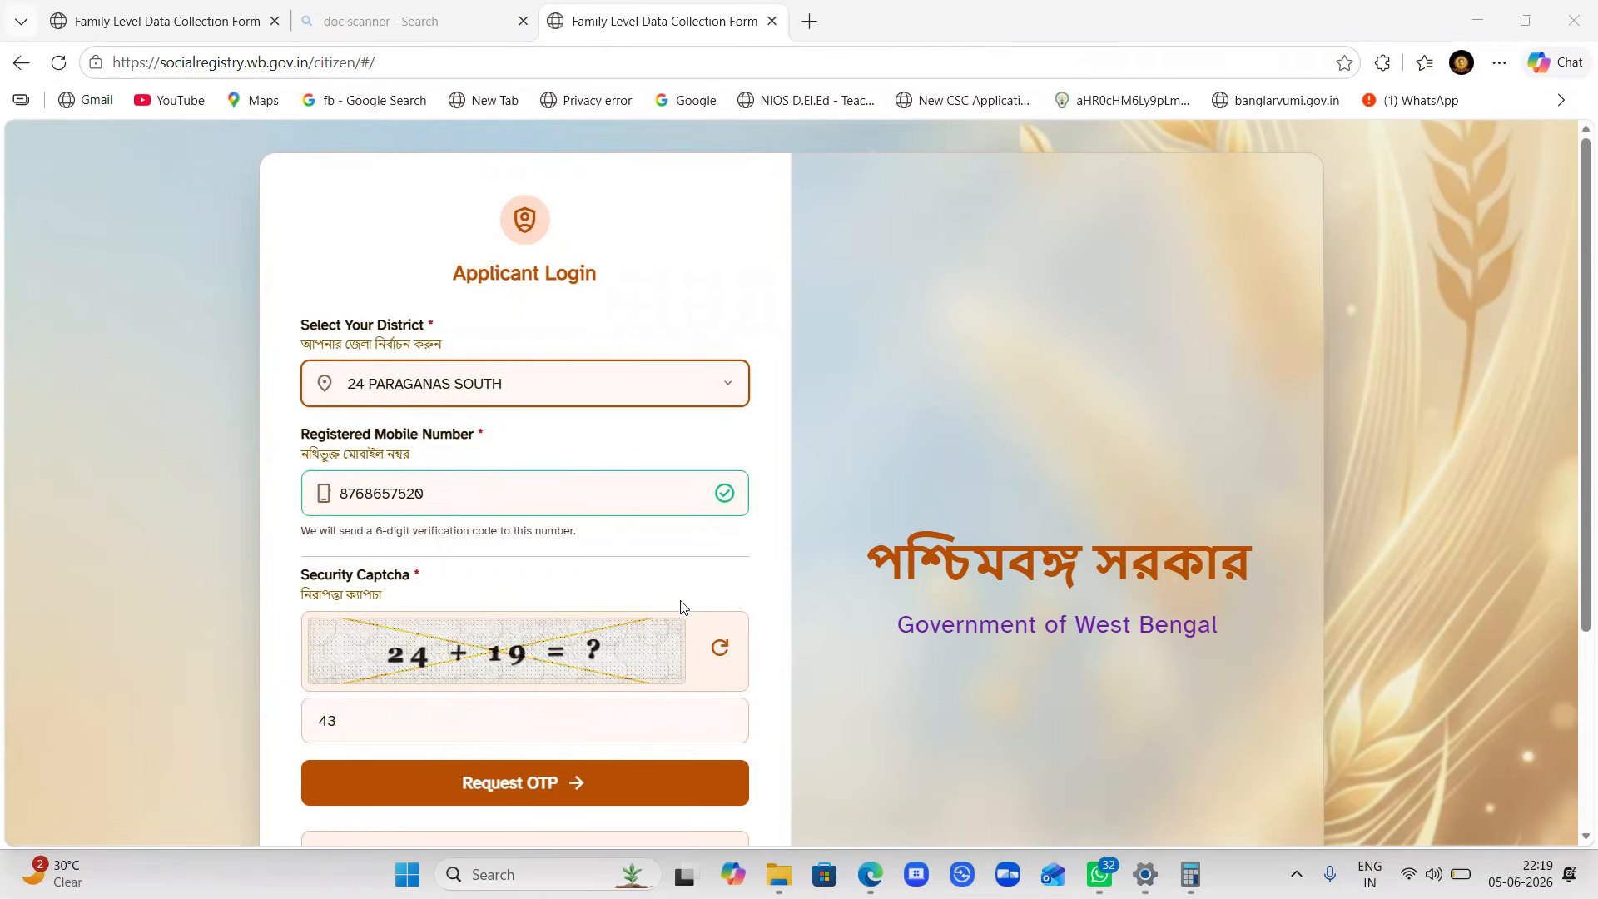
pyautogui.click(533, 787)
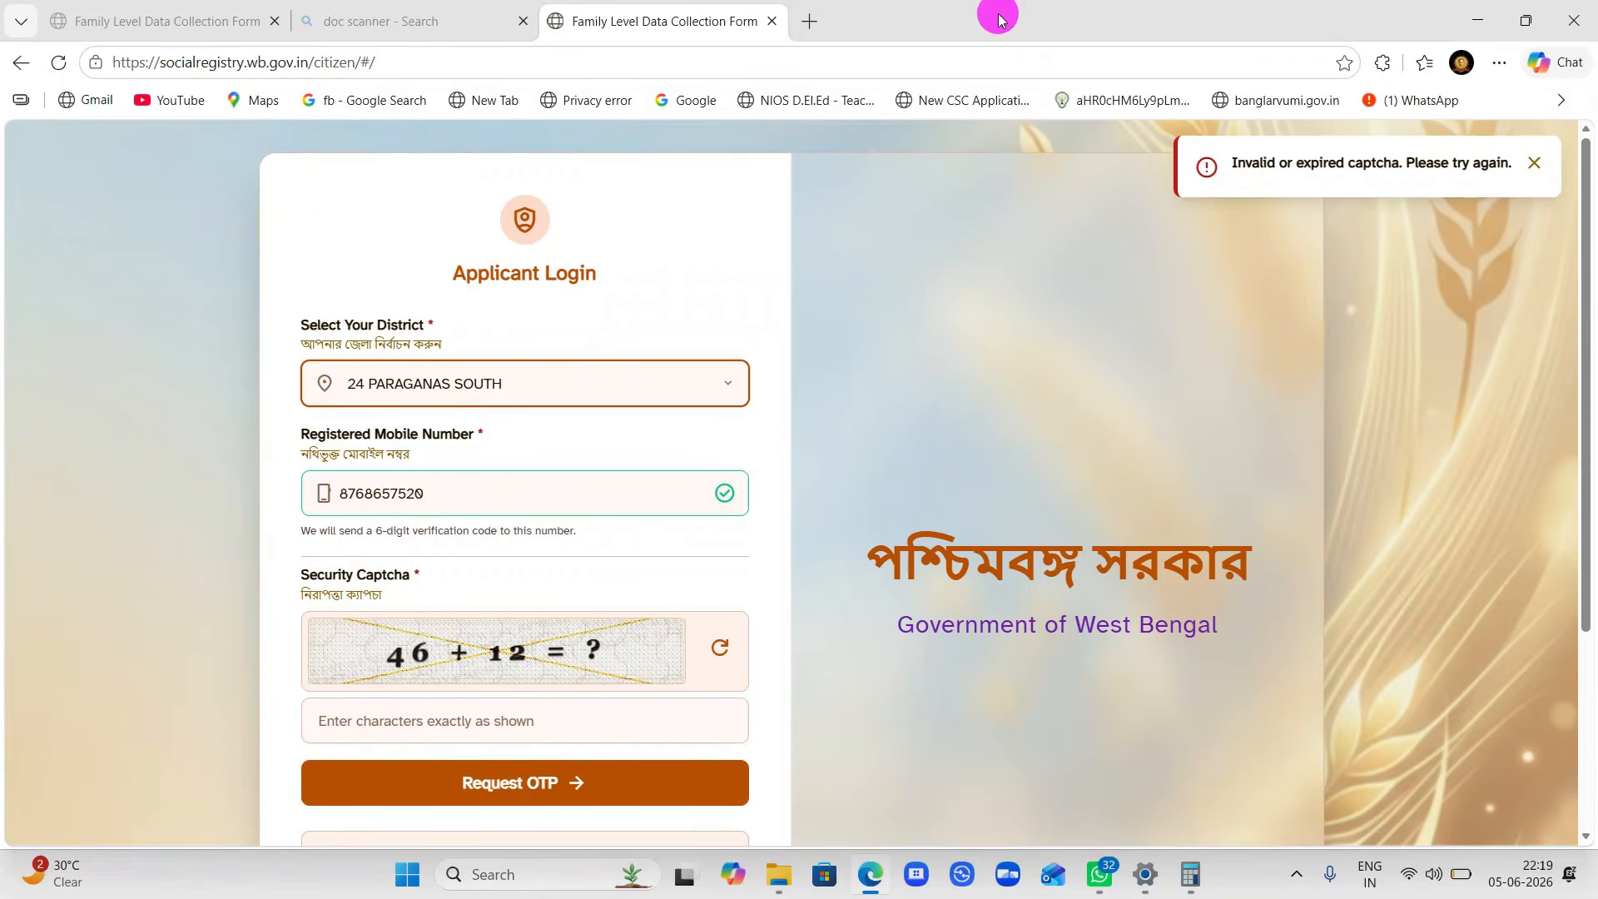
pyautogui.write('58')
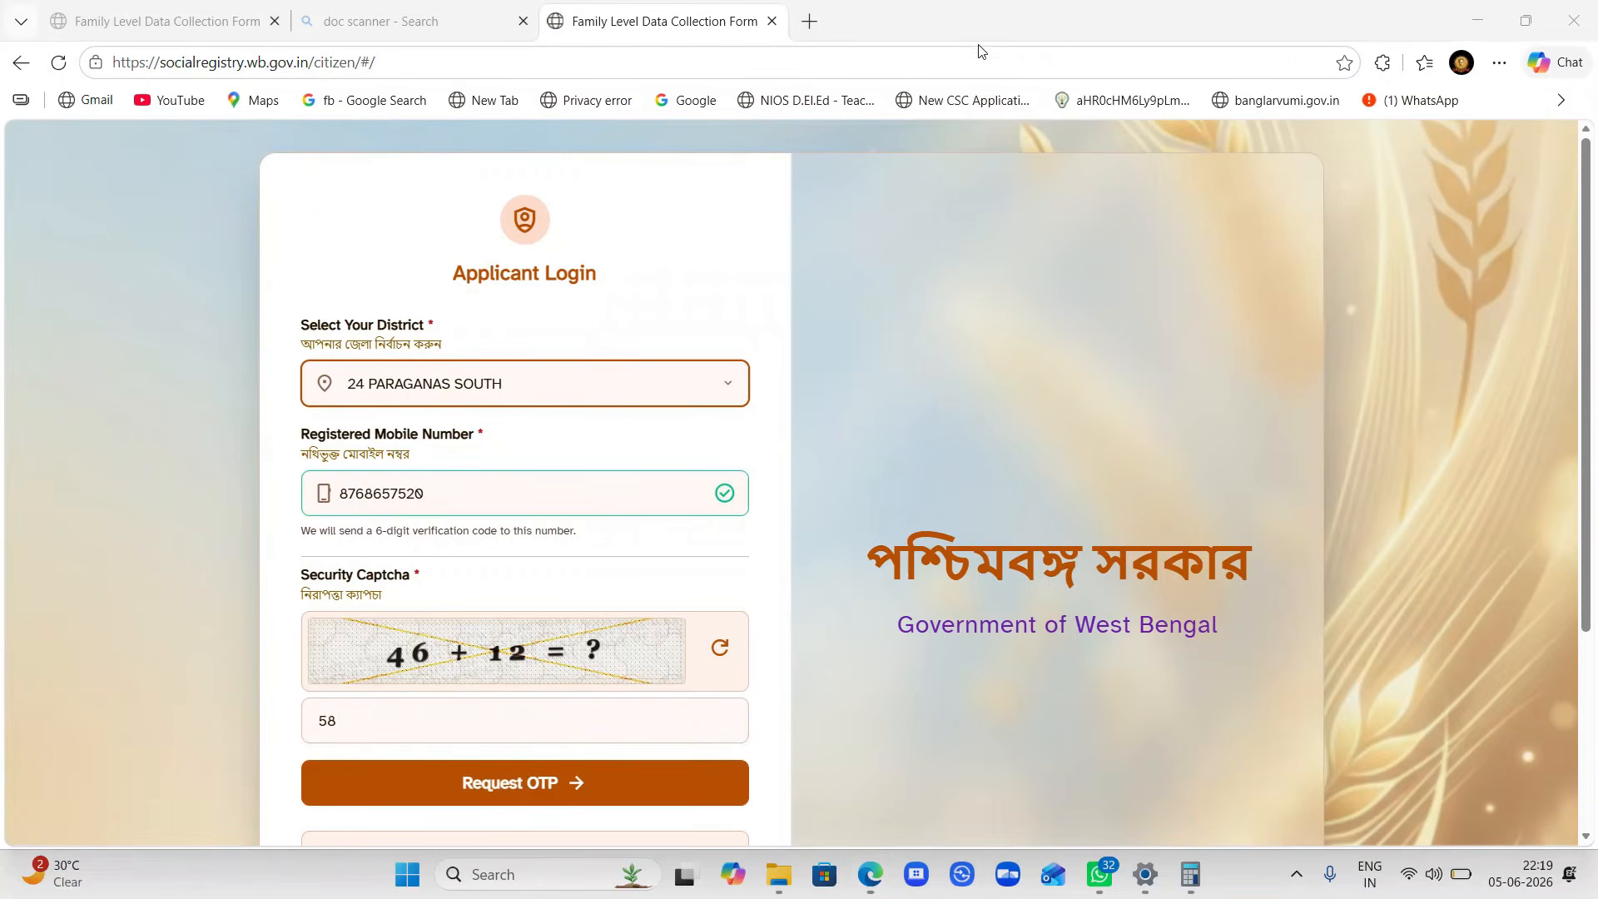
pyautogui.click(573, 788)
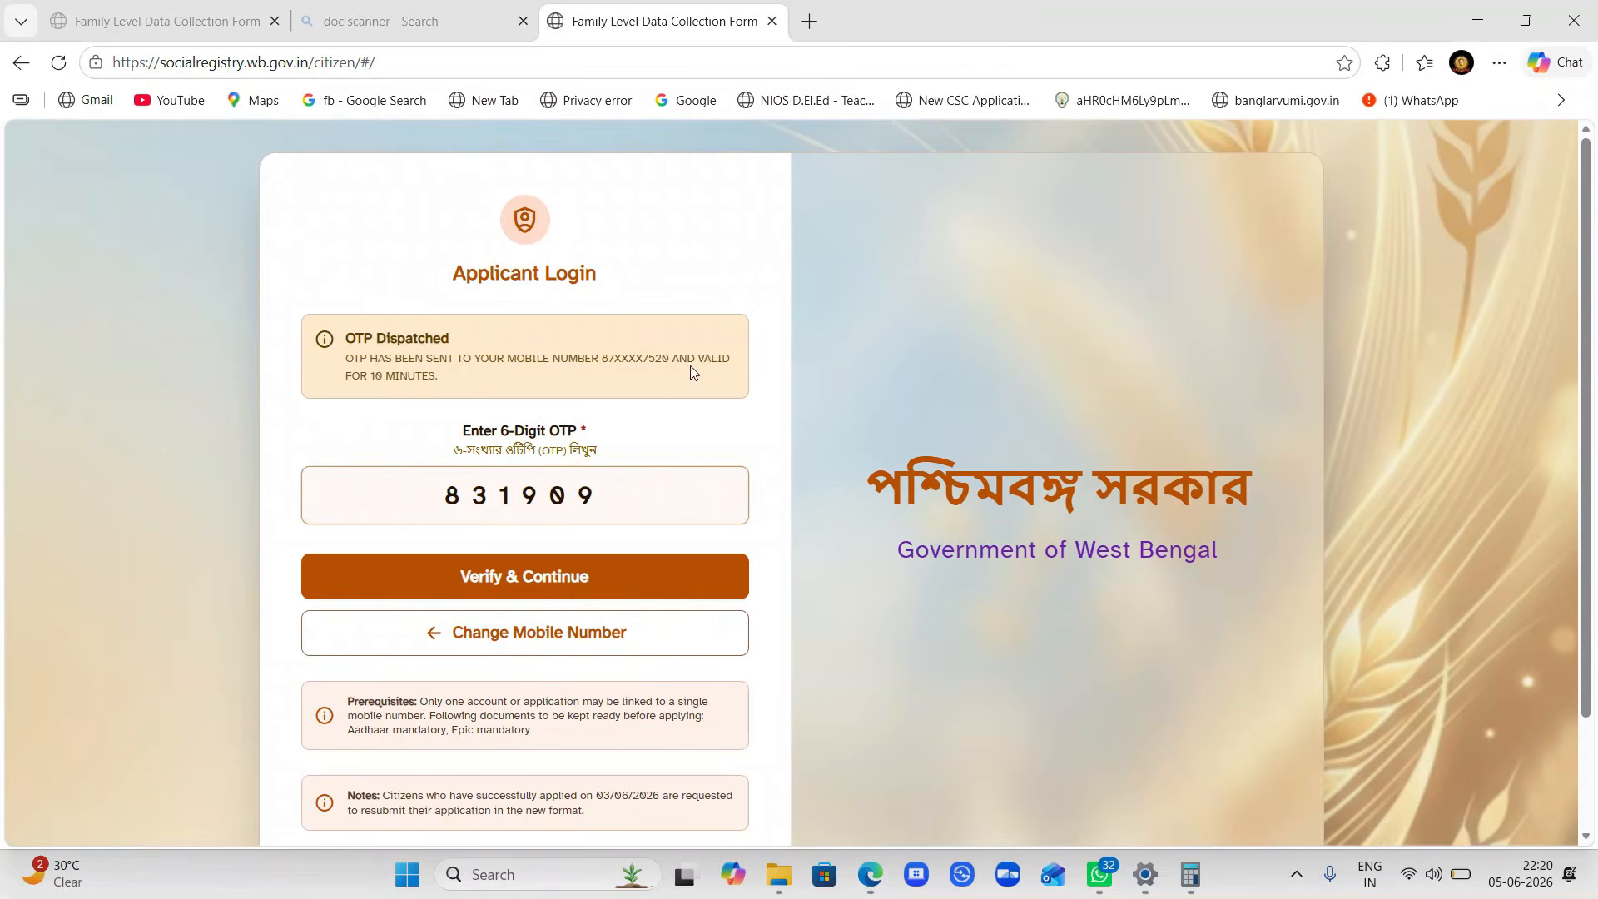
pyautogui.click(544, 577)
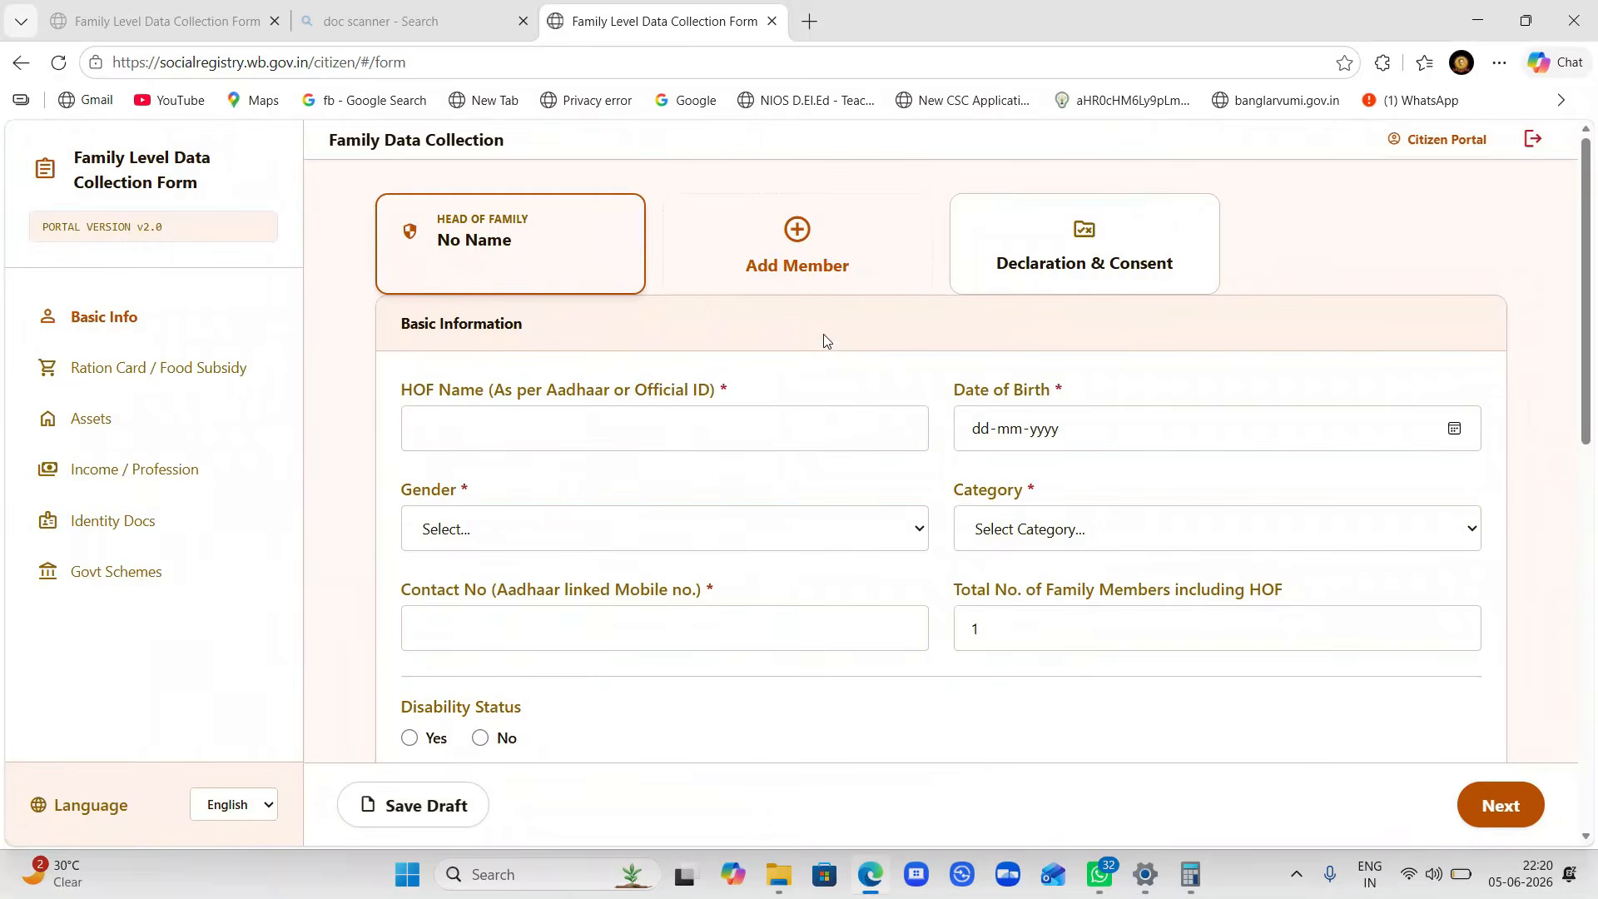
# - Glance at the earlier filled-in family form in the first tab, then return to the blank form
pyautogui.click(167, 23)
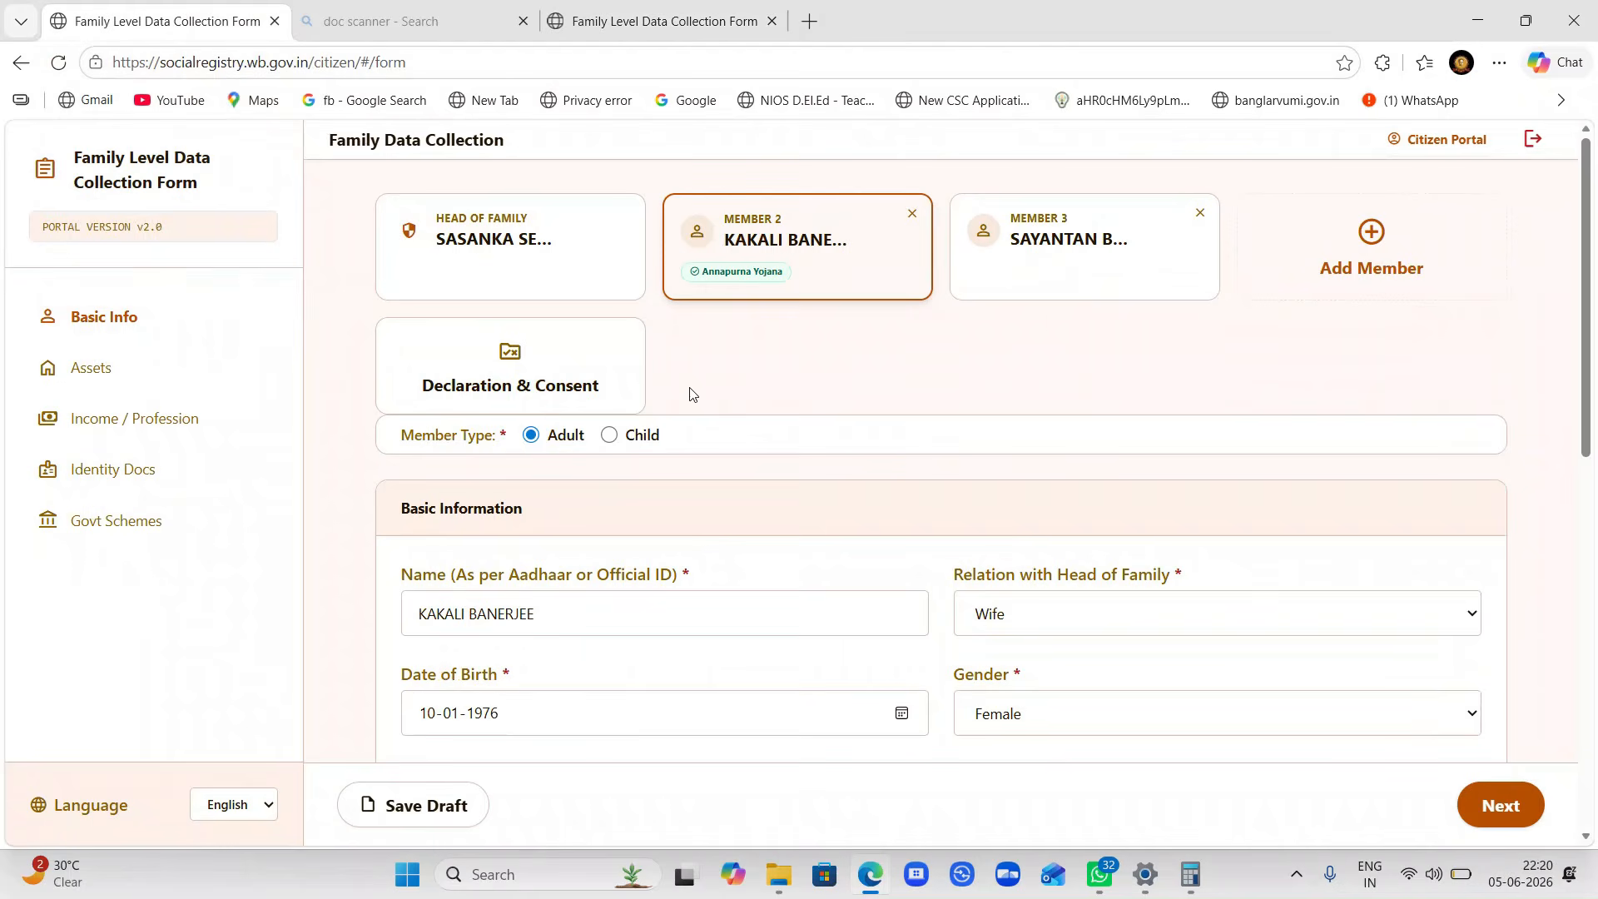
pyautogui.click(649, 23)
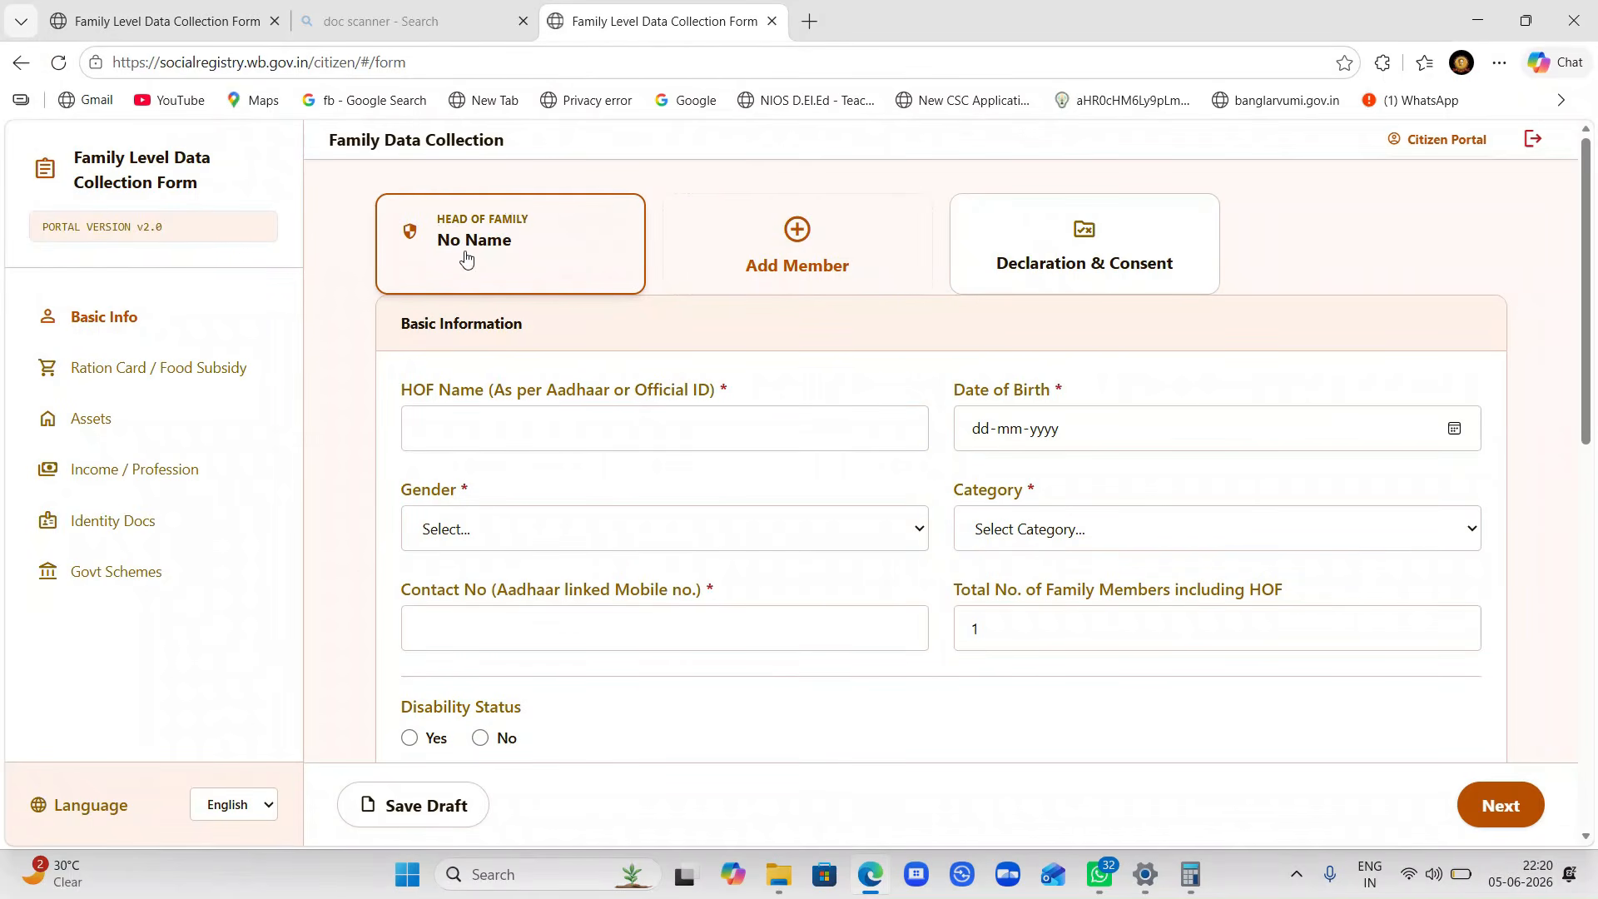
# - Enter ABC as the head of family's name, briefly checking the date picker and Category options
pyautogui.click(464, 441)
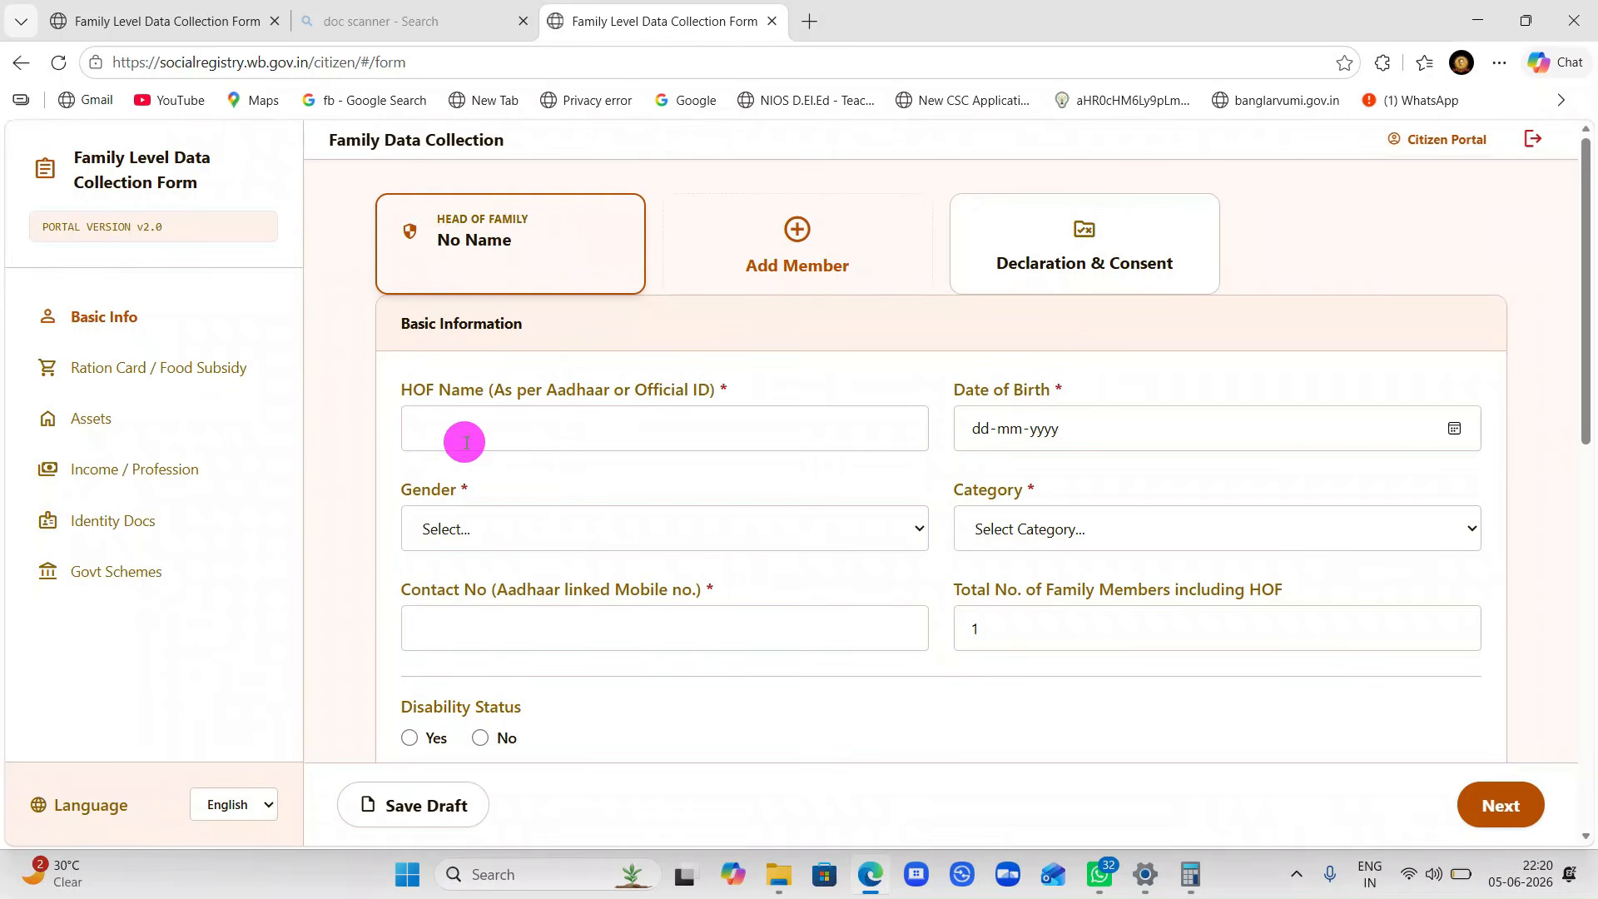
pyautogui.write('ABC')
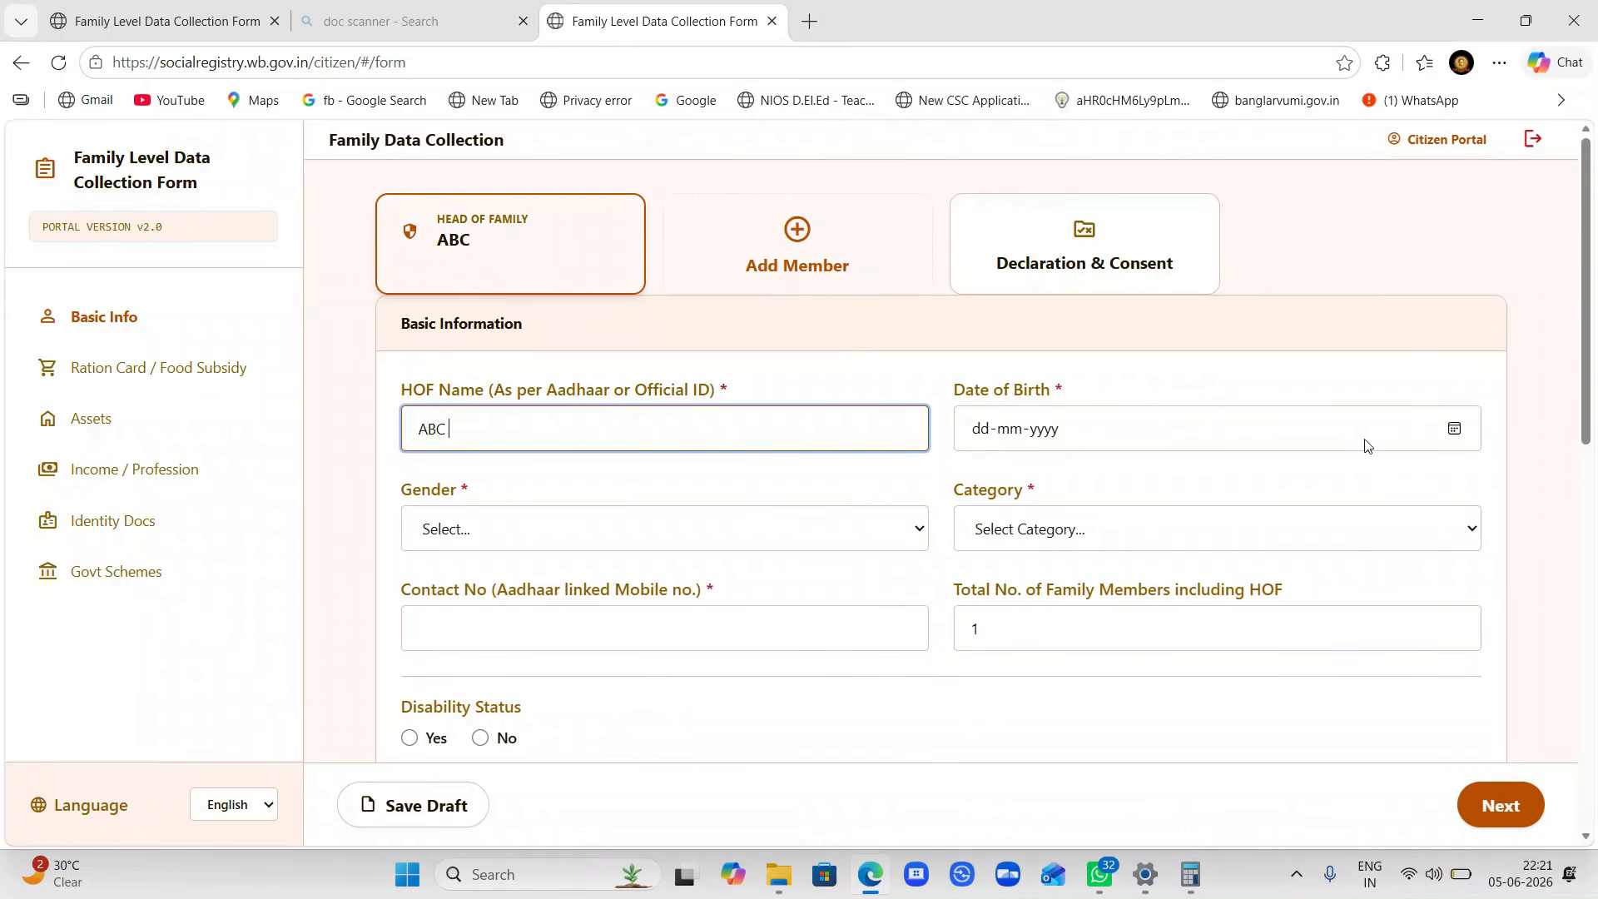
pyautogui.click(1461, 432)
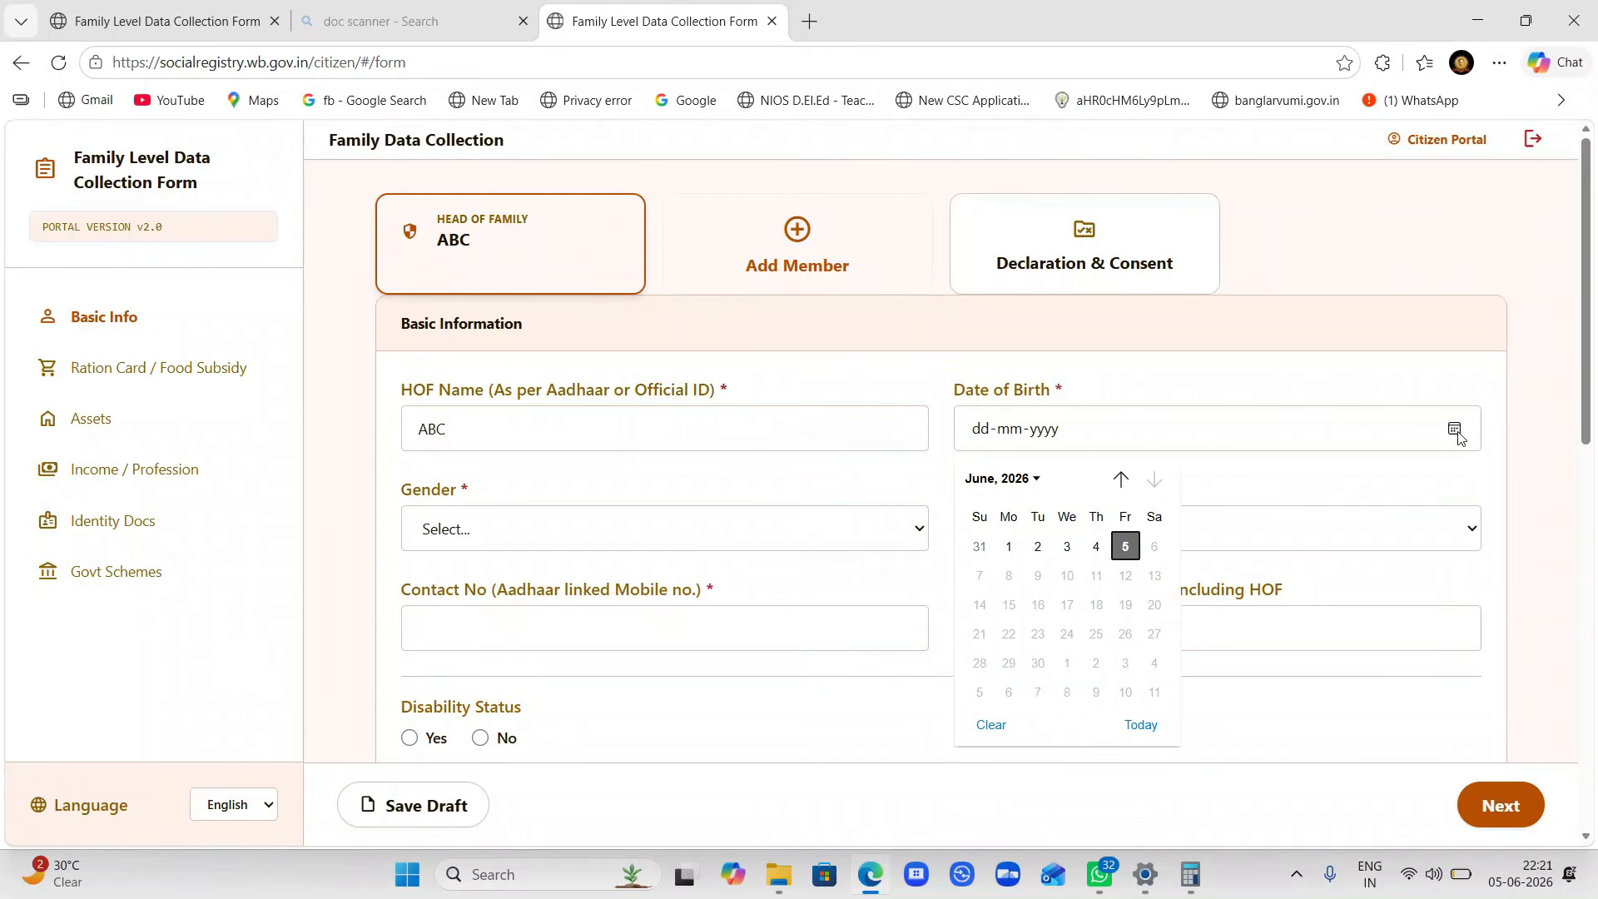
pyautogui.click(1351, 424)
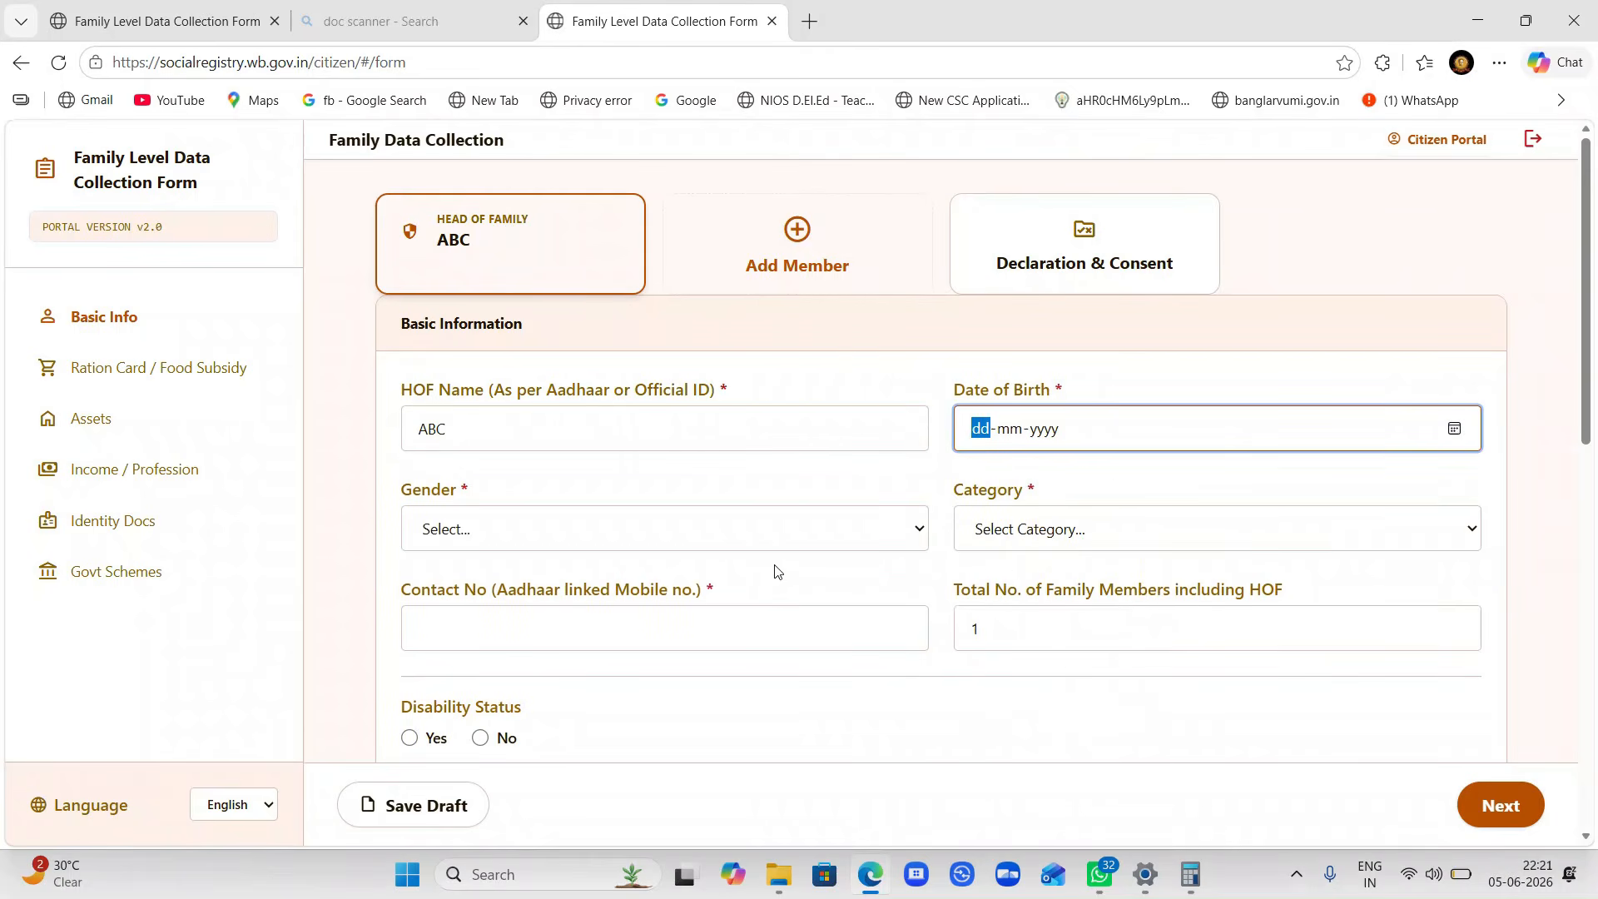
pyautogui.click(1030, 532)
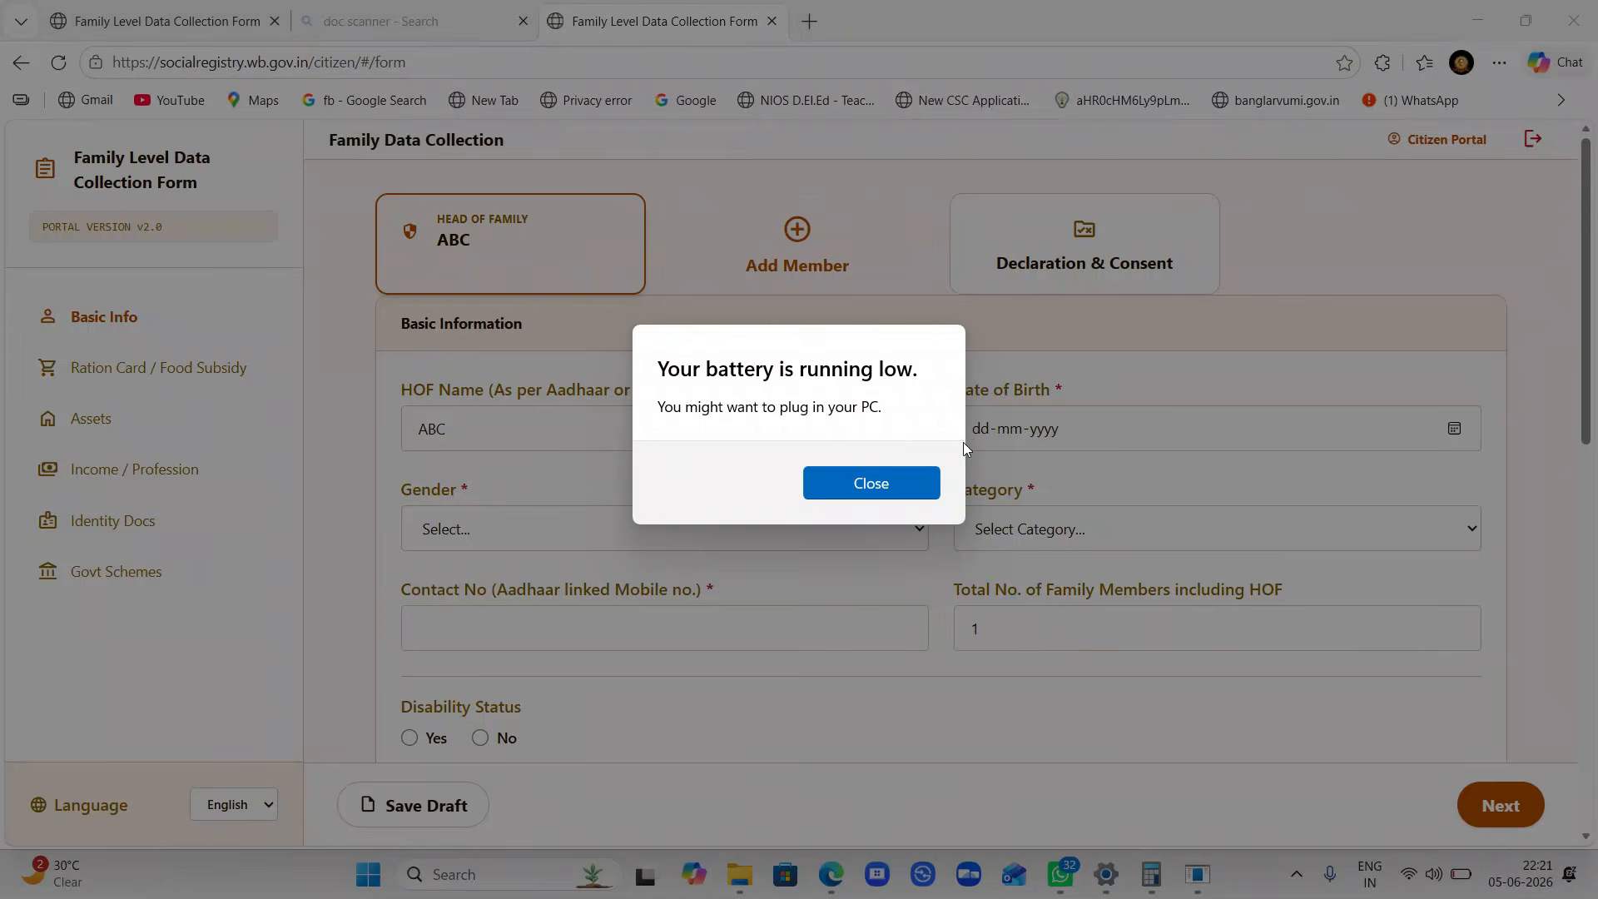
pyautogui.click(906, 477)
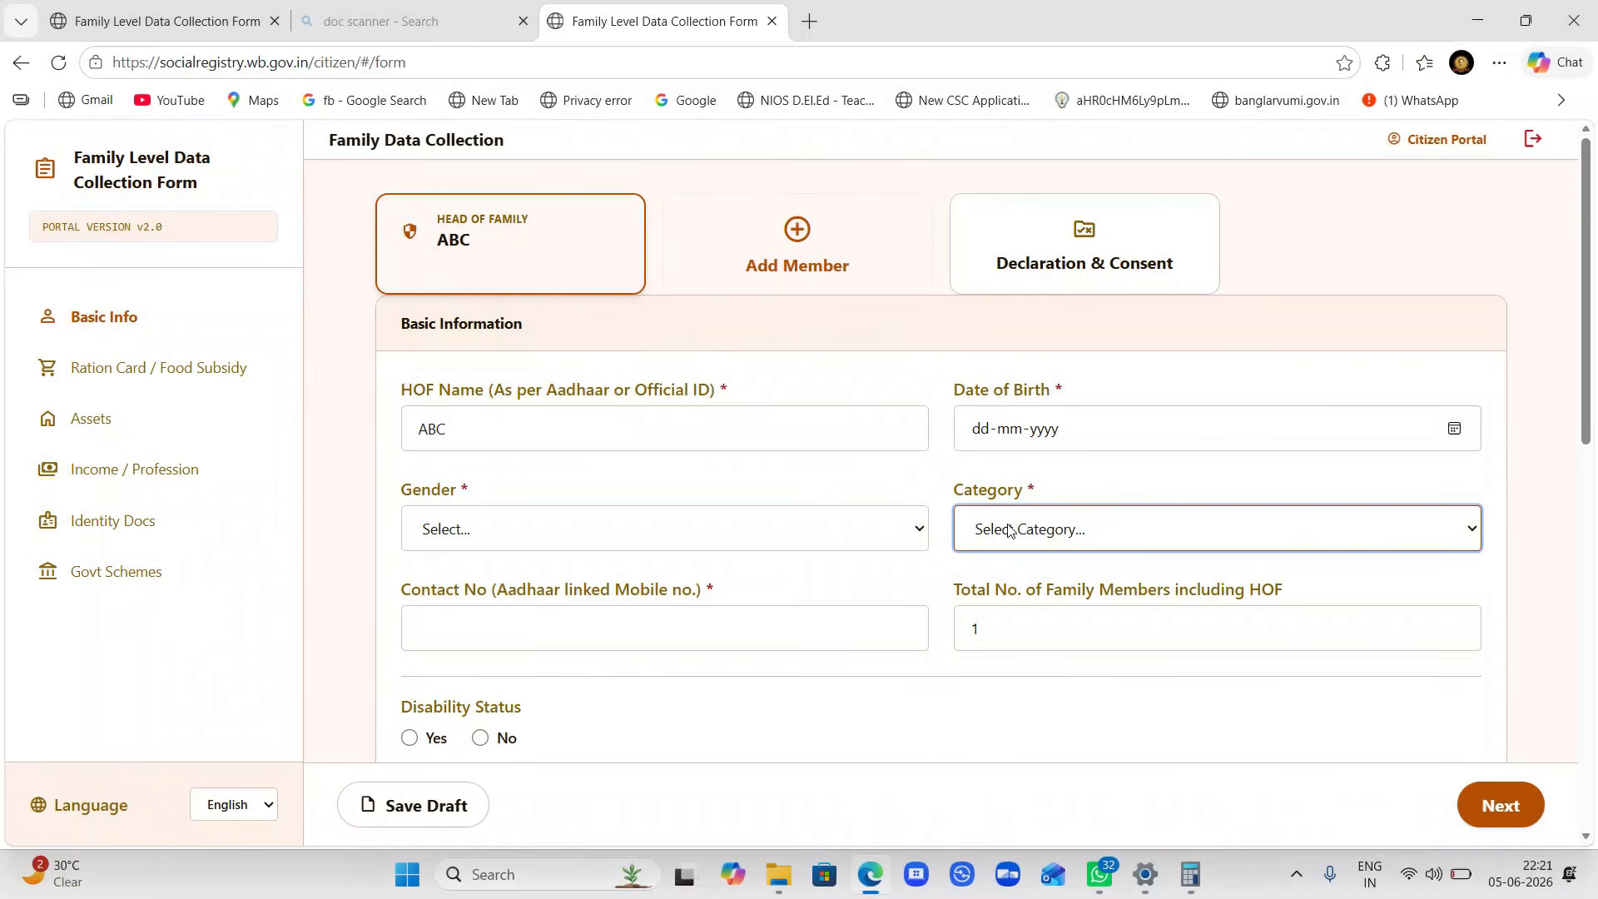
pyautogui.click(522, 619)
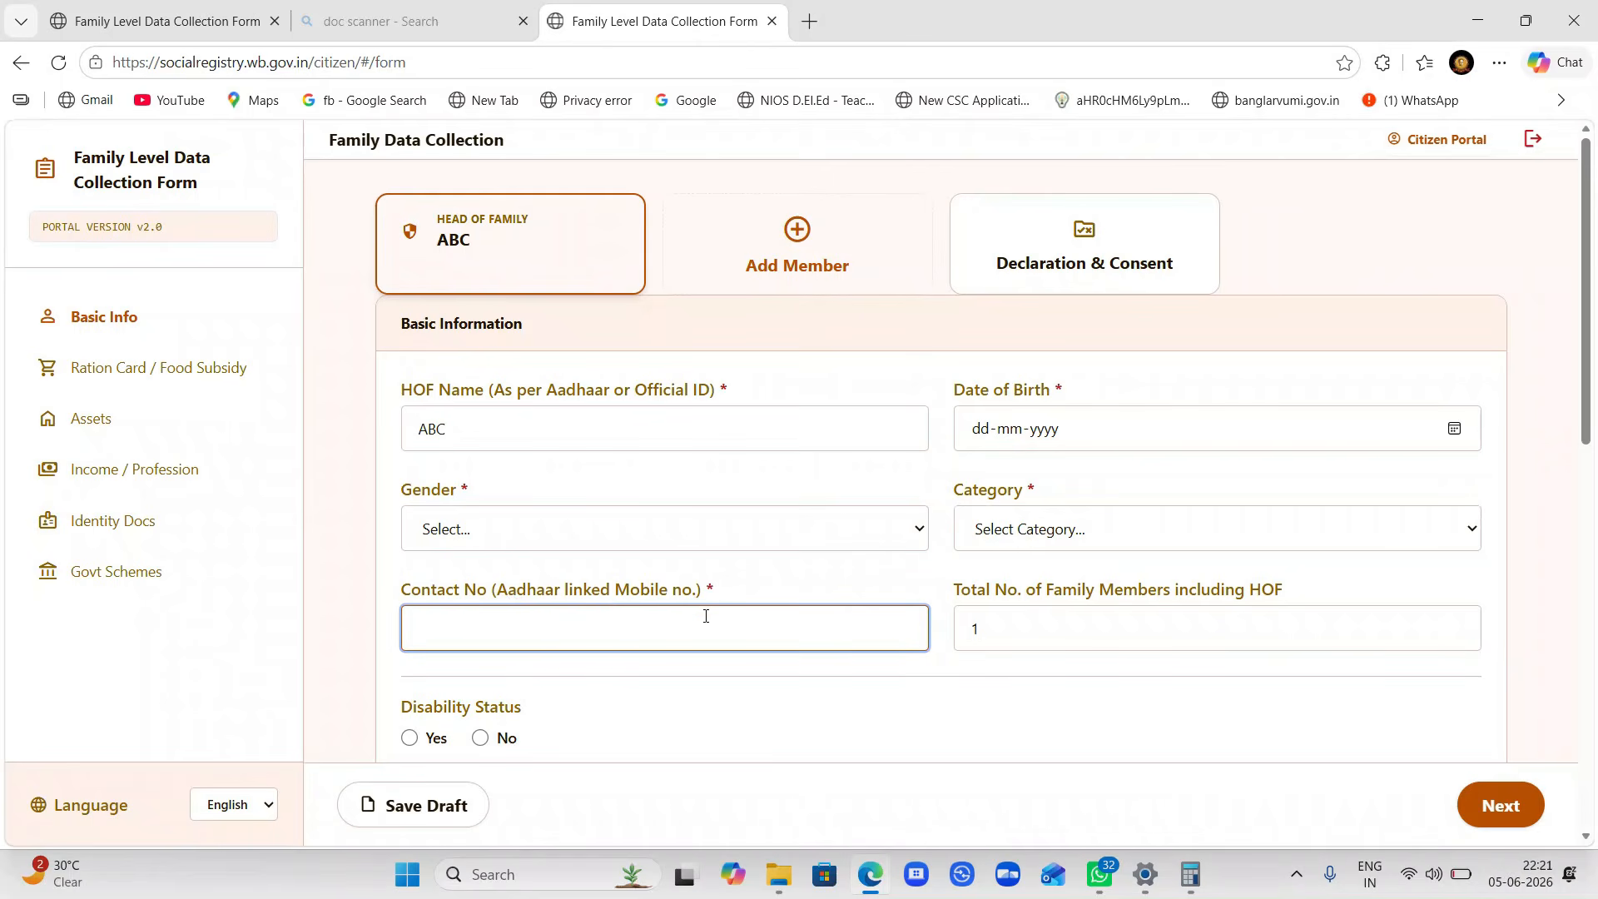
pyautogui.scroll(2, 1042, 639)
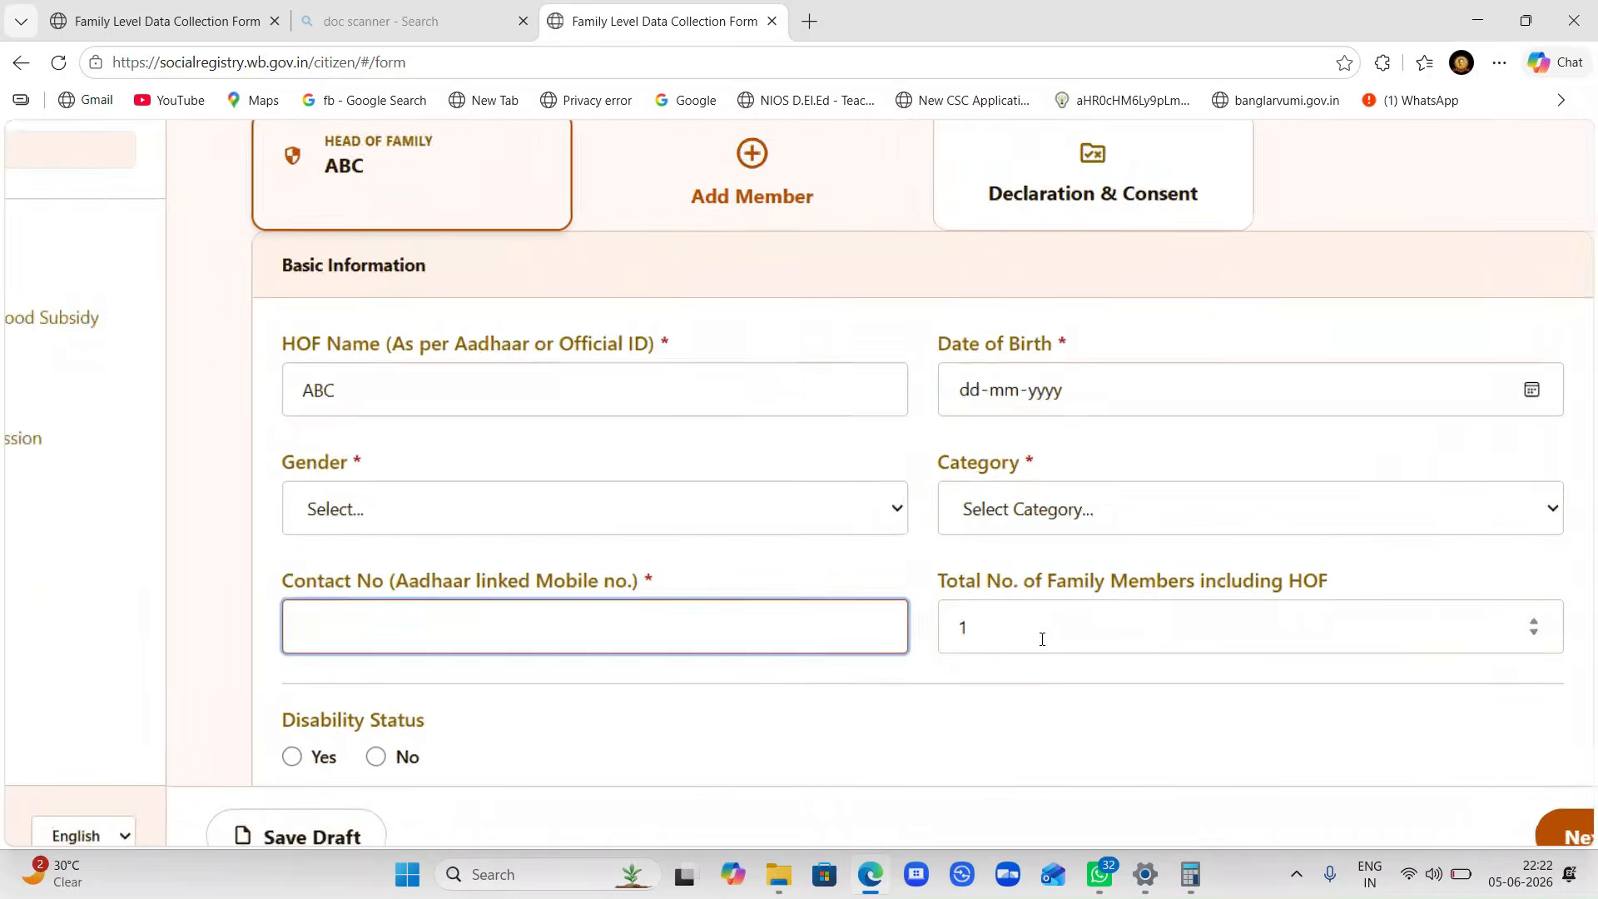
pyautogui.scroll(2, 1042, 639)
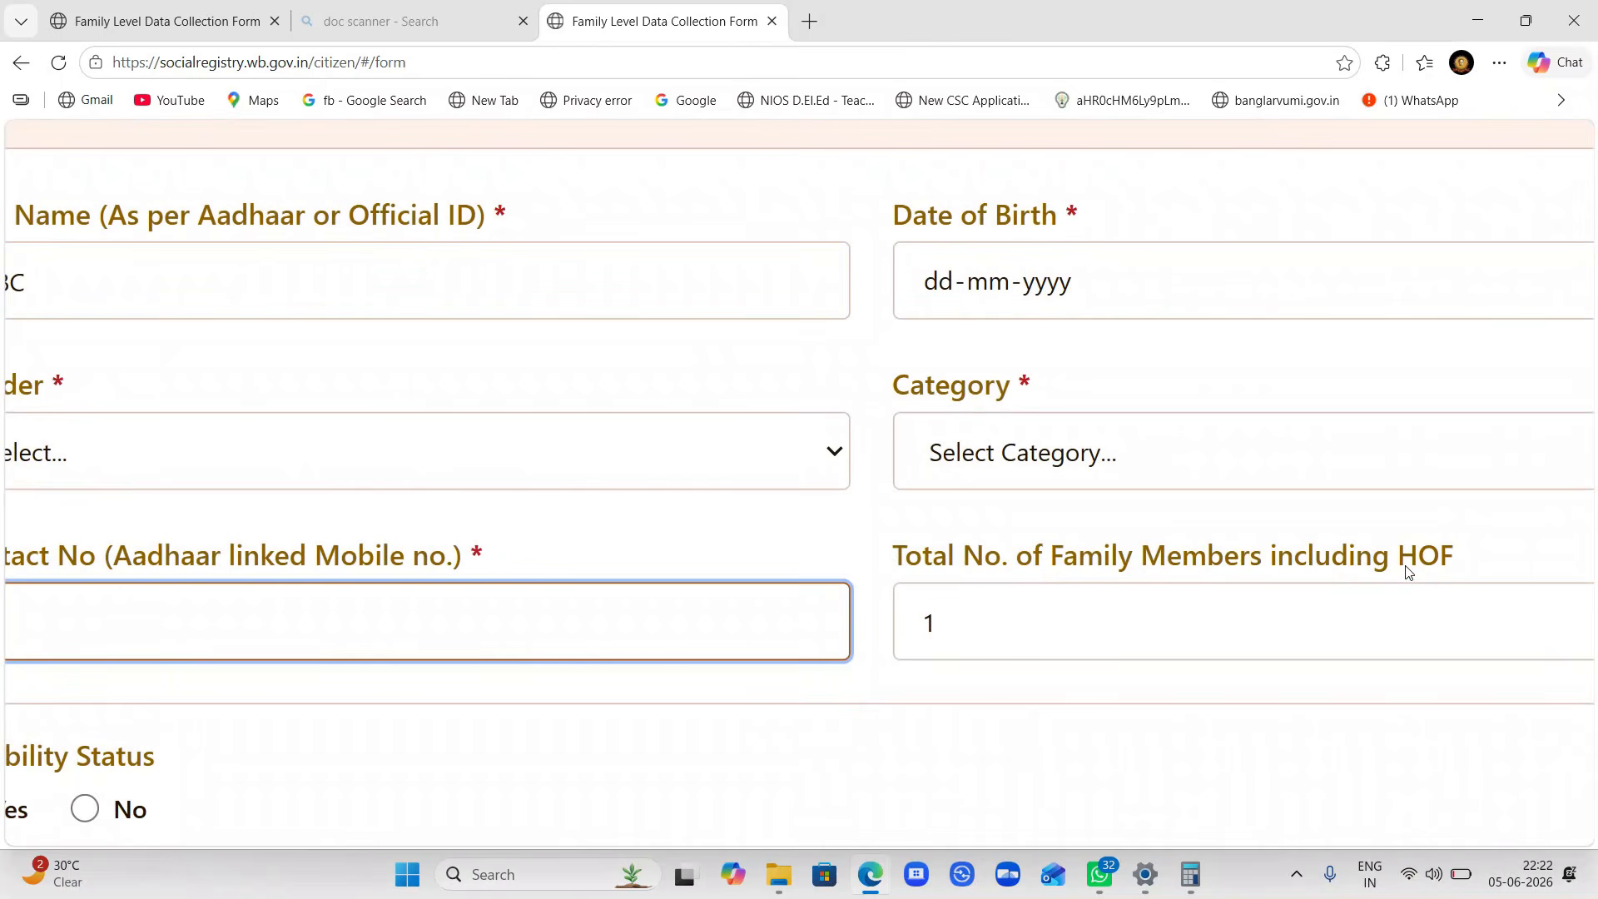
pyautogui.click(981, 626)
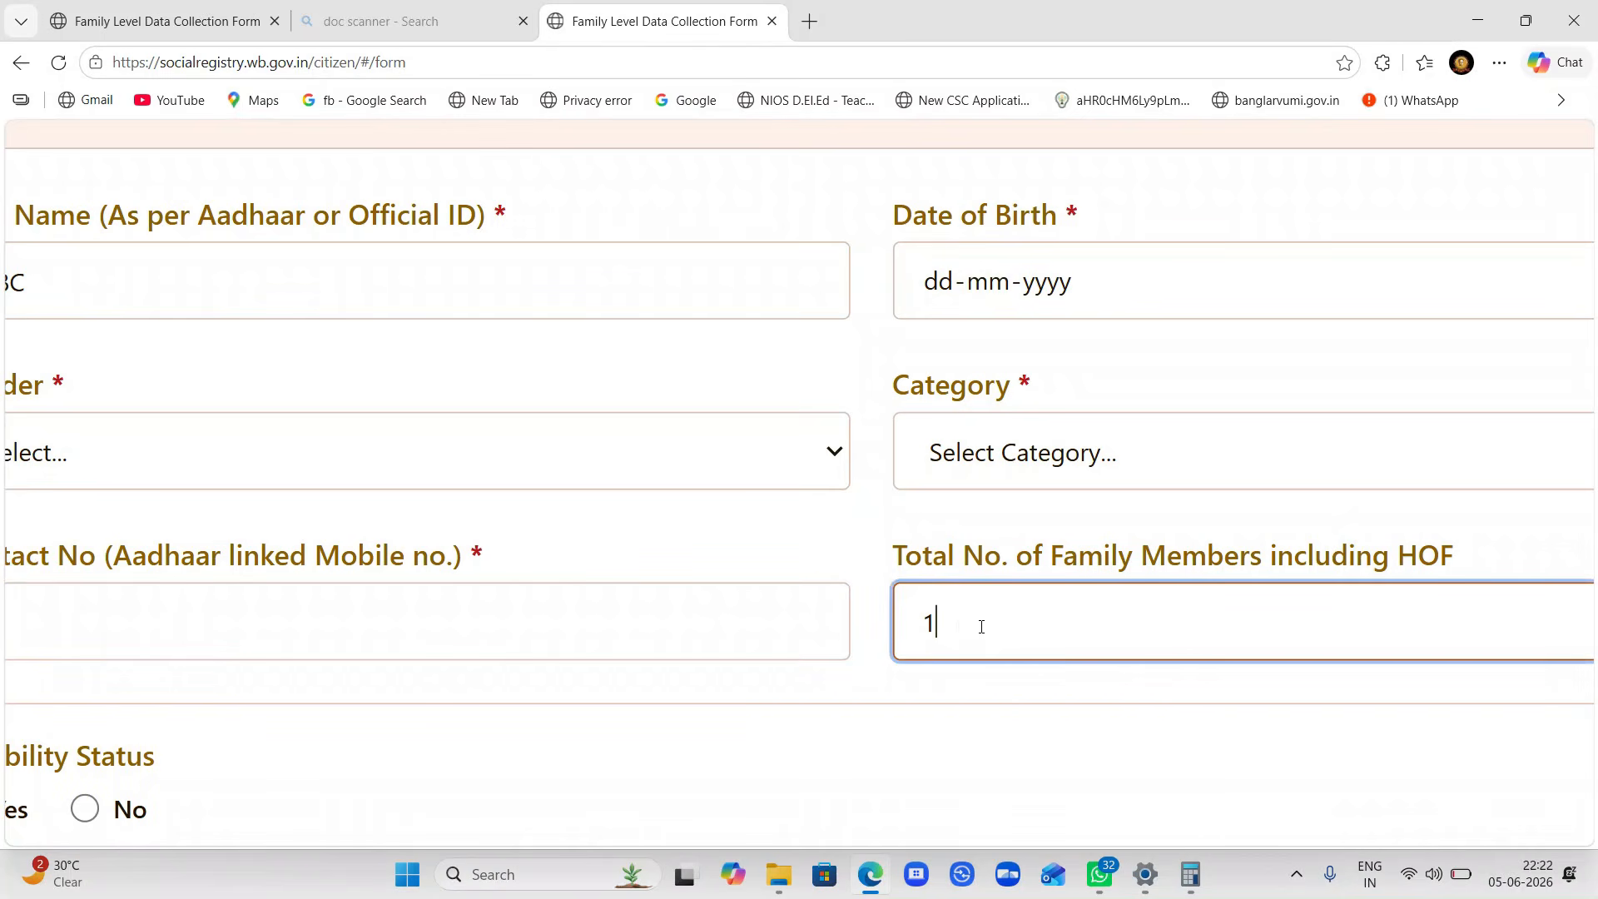
pyautogui.press('BackSpace')
pyautogui.write('2')
pyautogui.press('Up')
pyautogui.scroll(-5, 981, 629)
pyautogui.scroll(-3, 983, 633)
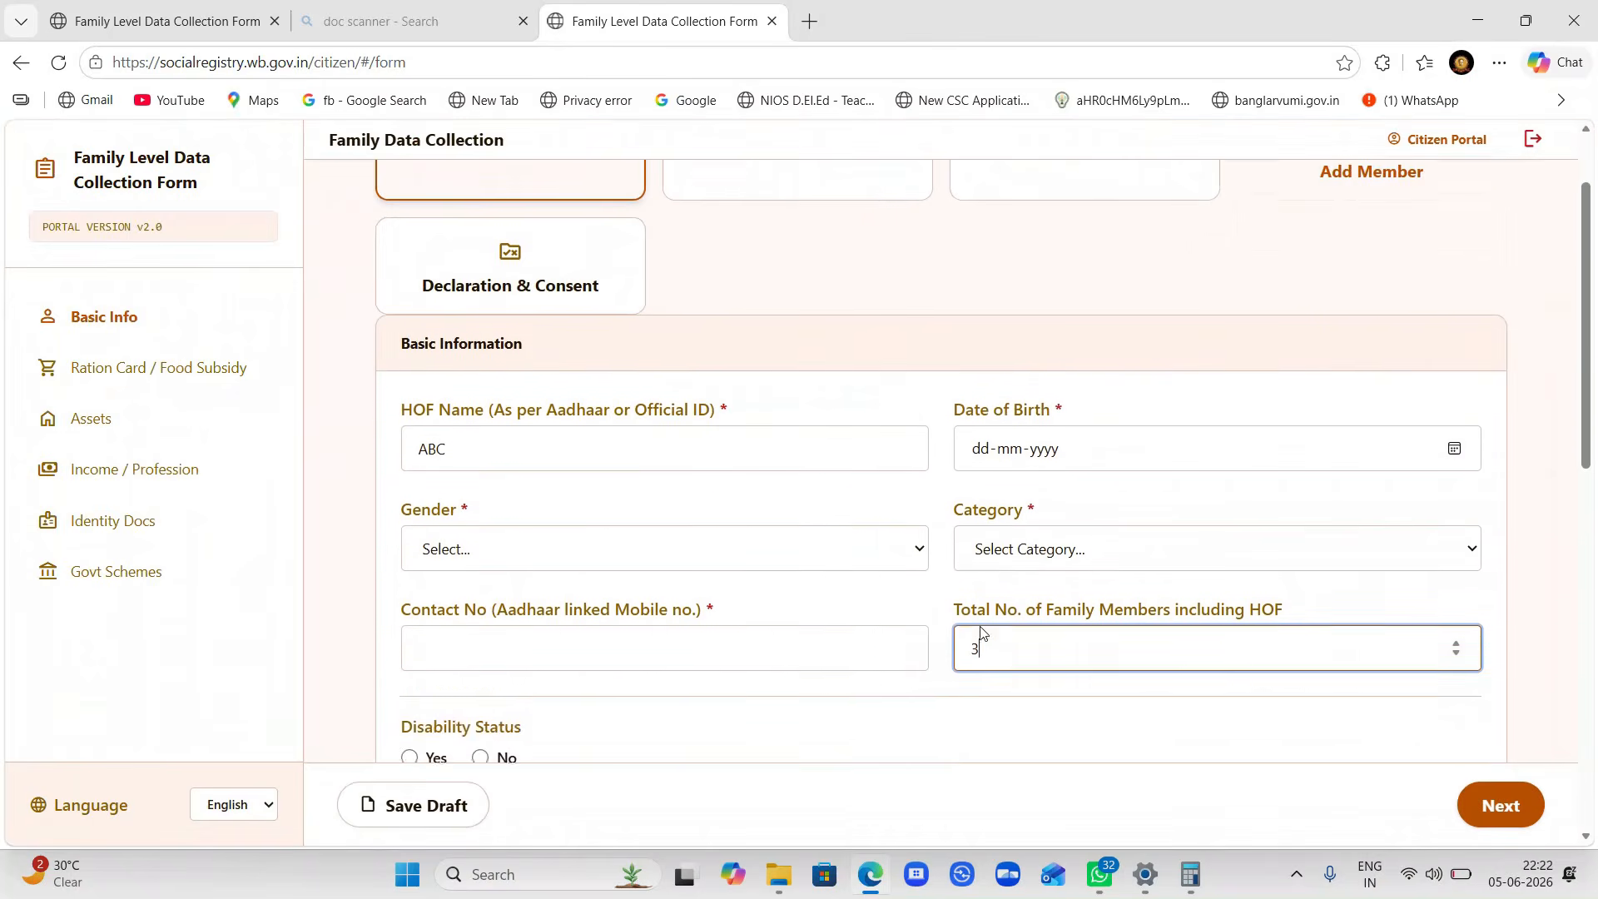
pyautogui.scroll(-2, 981, 632)
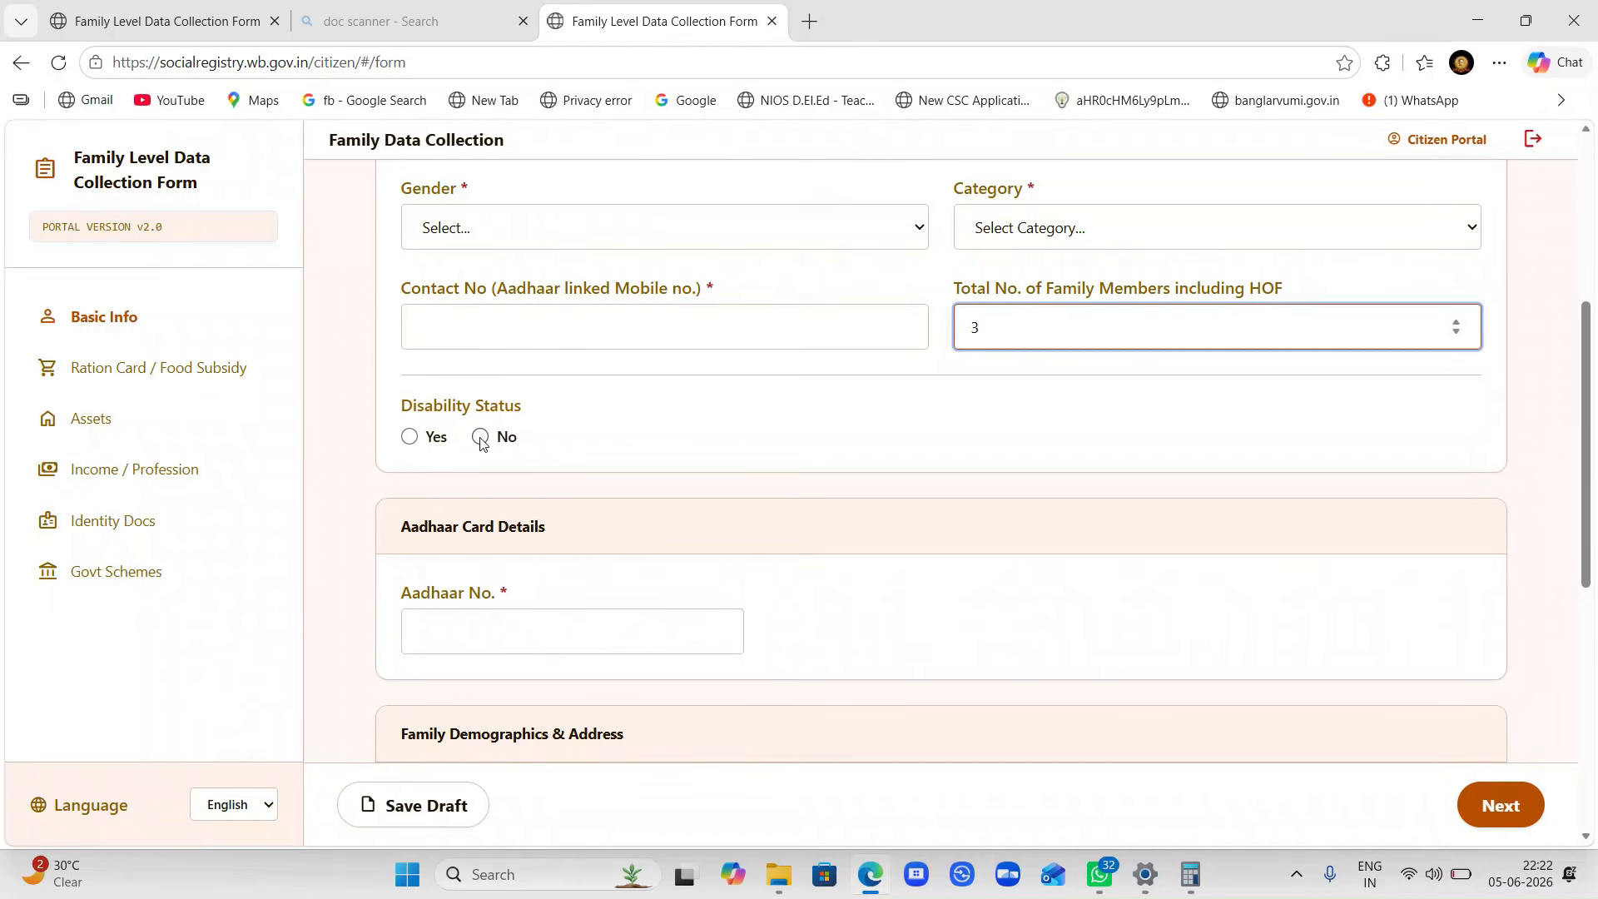
pyautogui.scroll(-3, 480, 439)
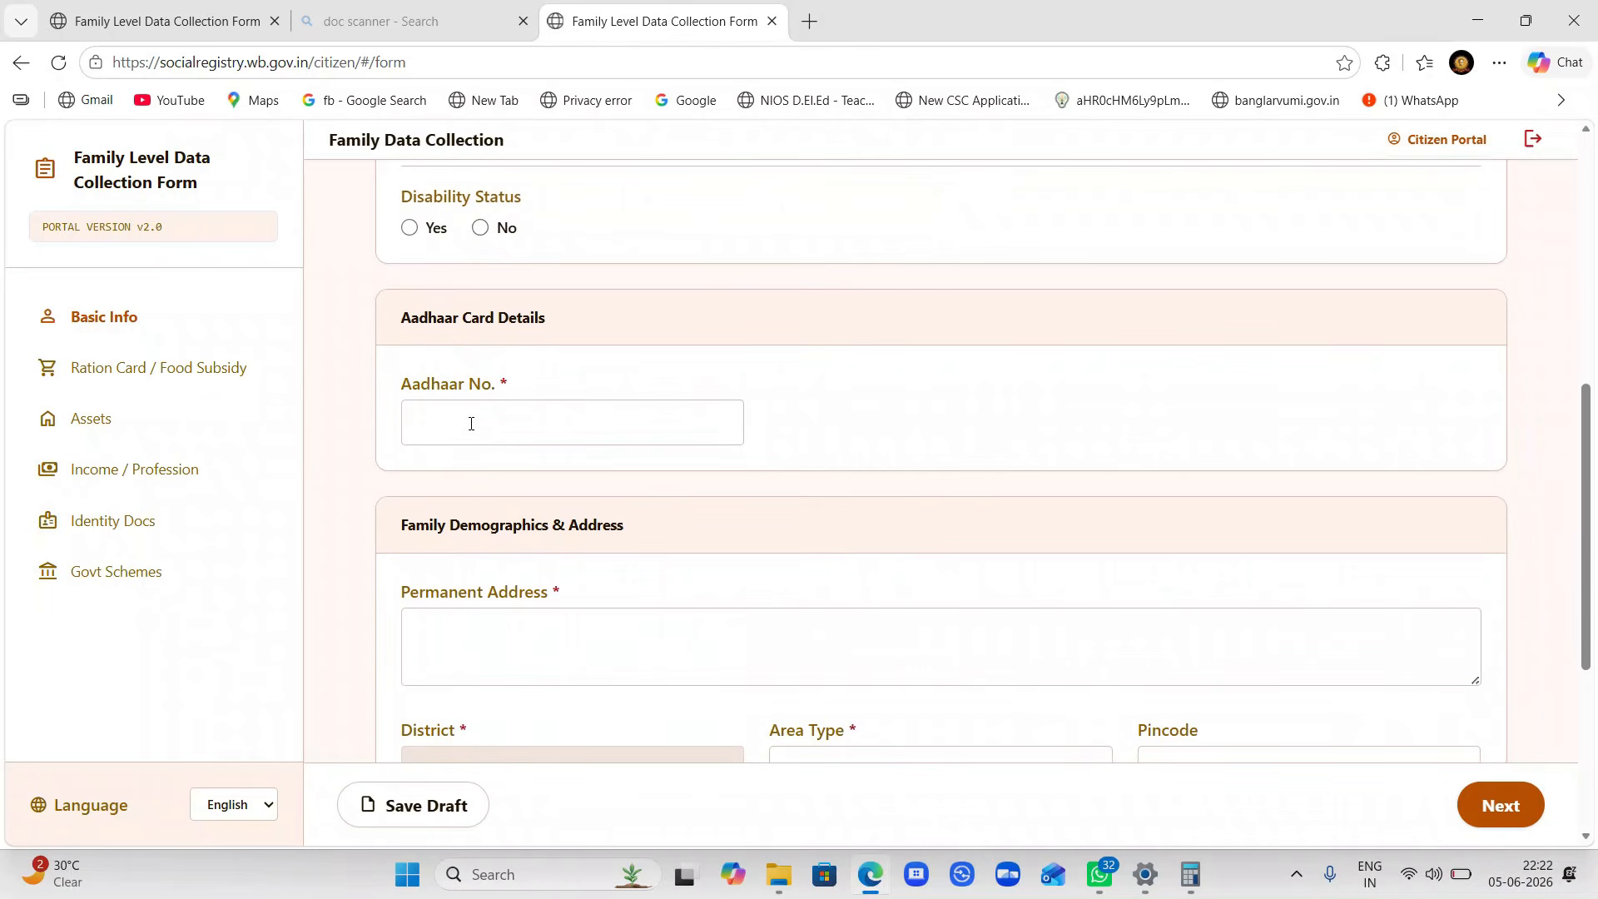
# - Set the permanent address Area Type to Rural and enter pincode 743376
pyautogui.scroll(-4, 470, 423)
pyautogui.click(460, 296)
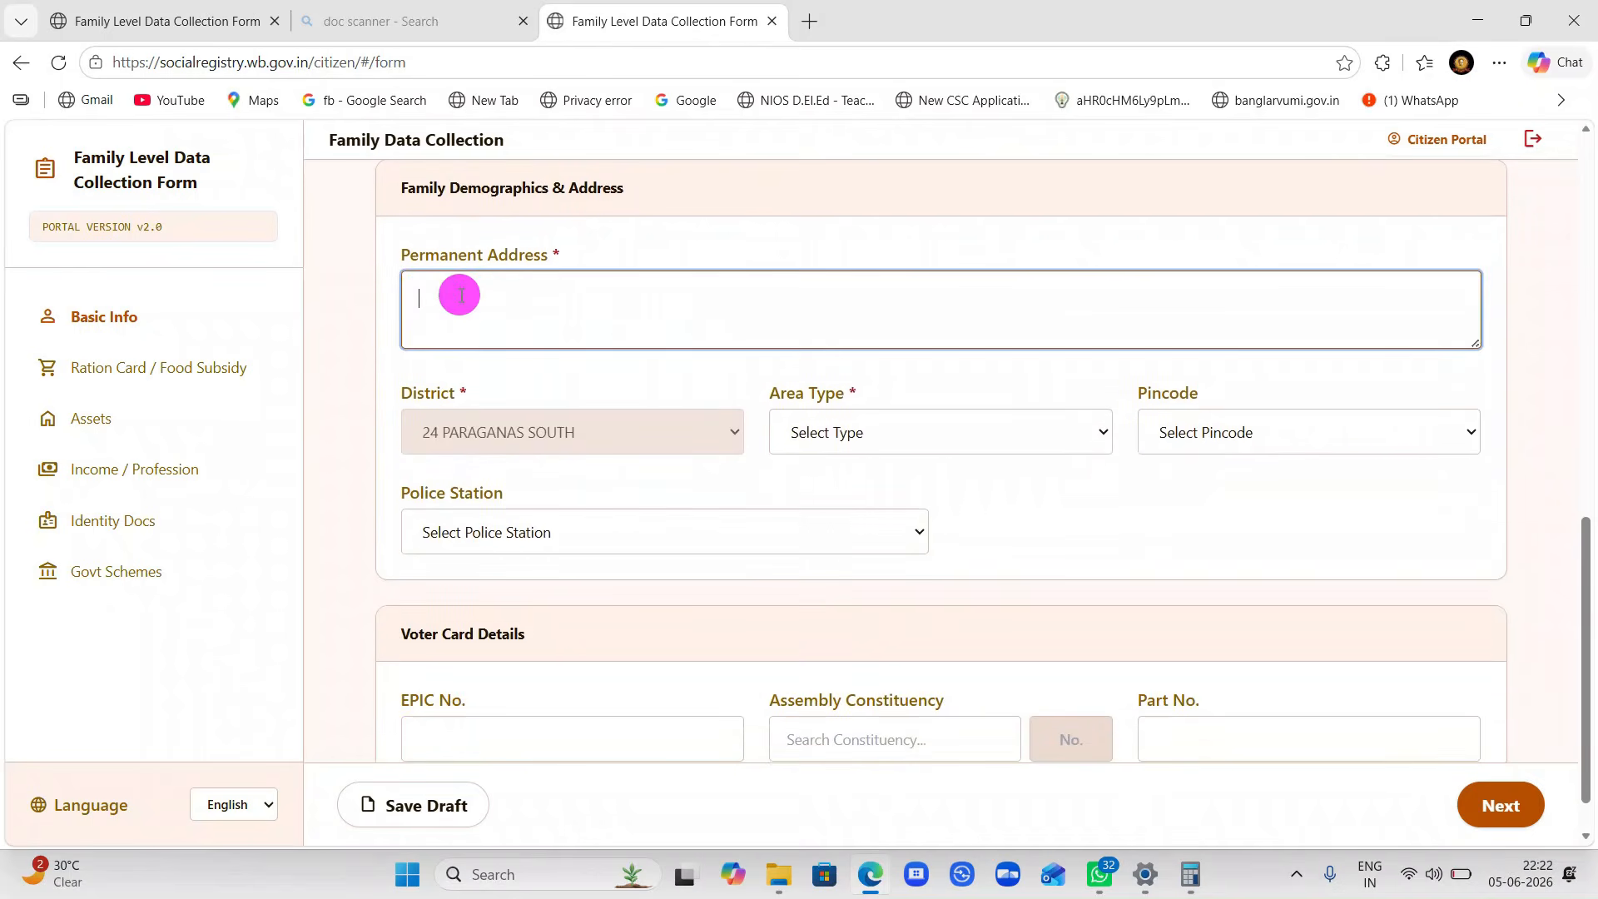
pyautogui.click(853, 440)
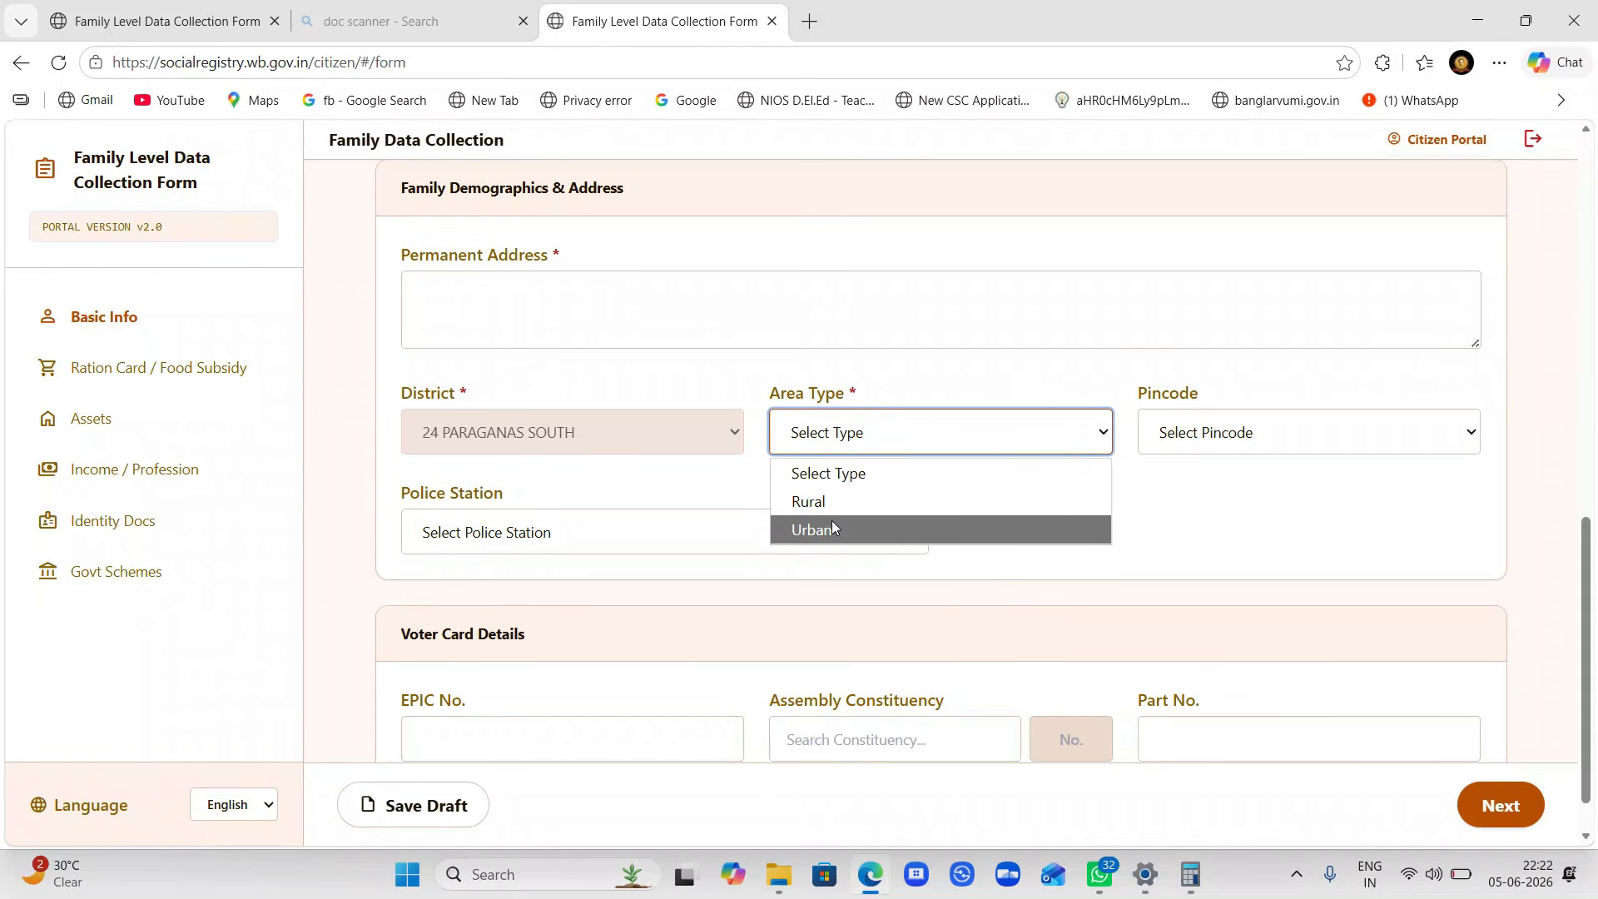
pyautogui.click(817, 503)
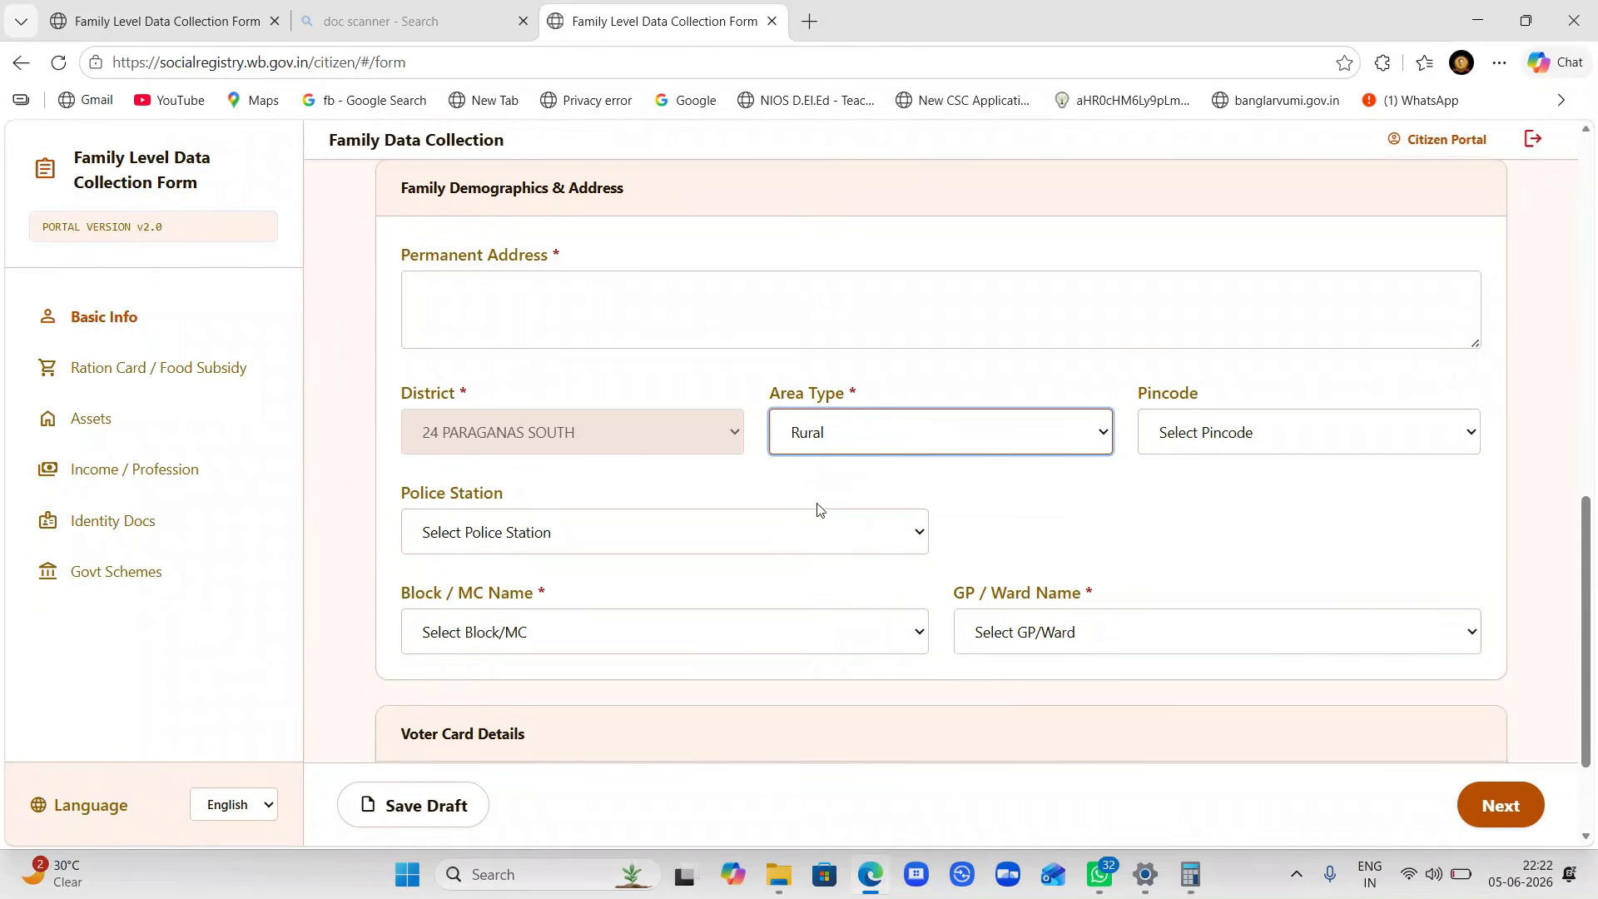
pyautogui.click(1190, 420)
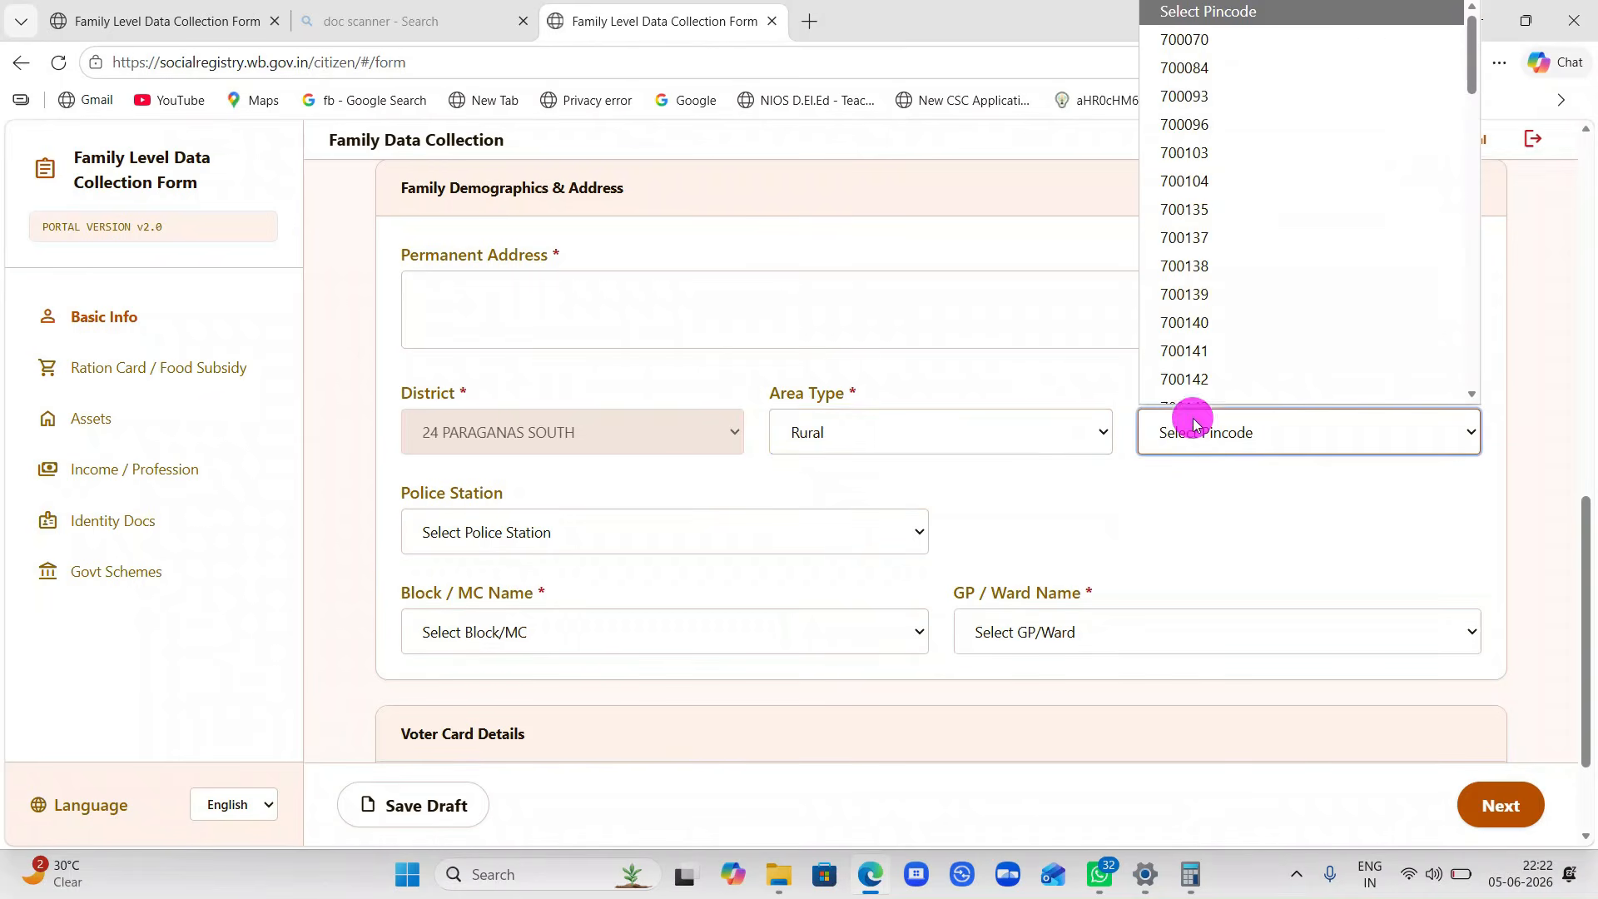
pyautogui.scroll(-2, 1188, 302)
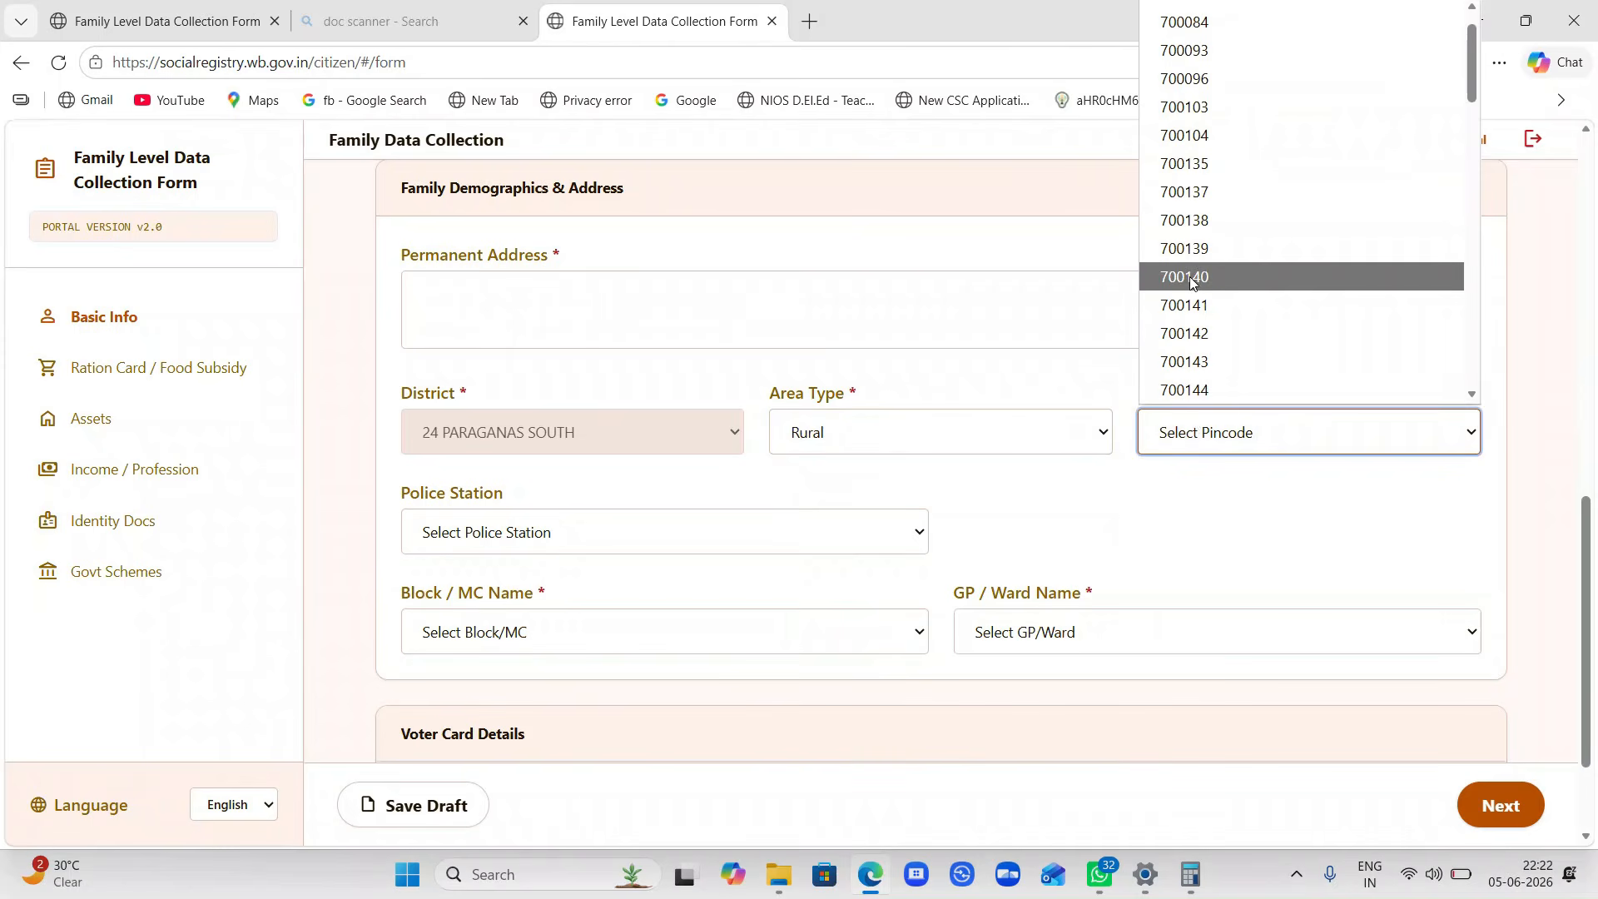
pyautogui.scroll(-3, 1190, 283)
pyautogui.scroll(-1, 1190, 283)
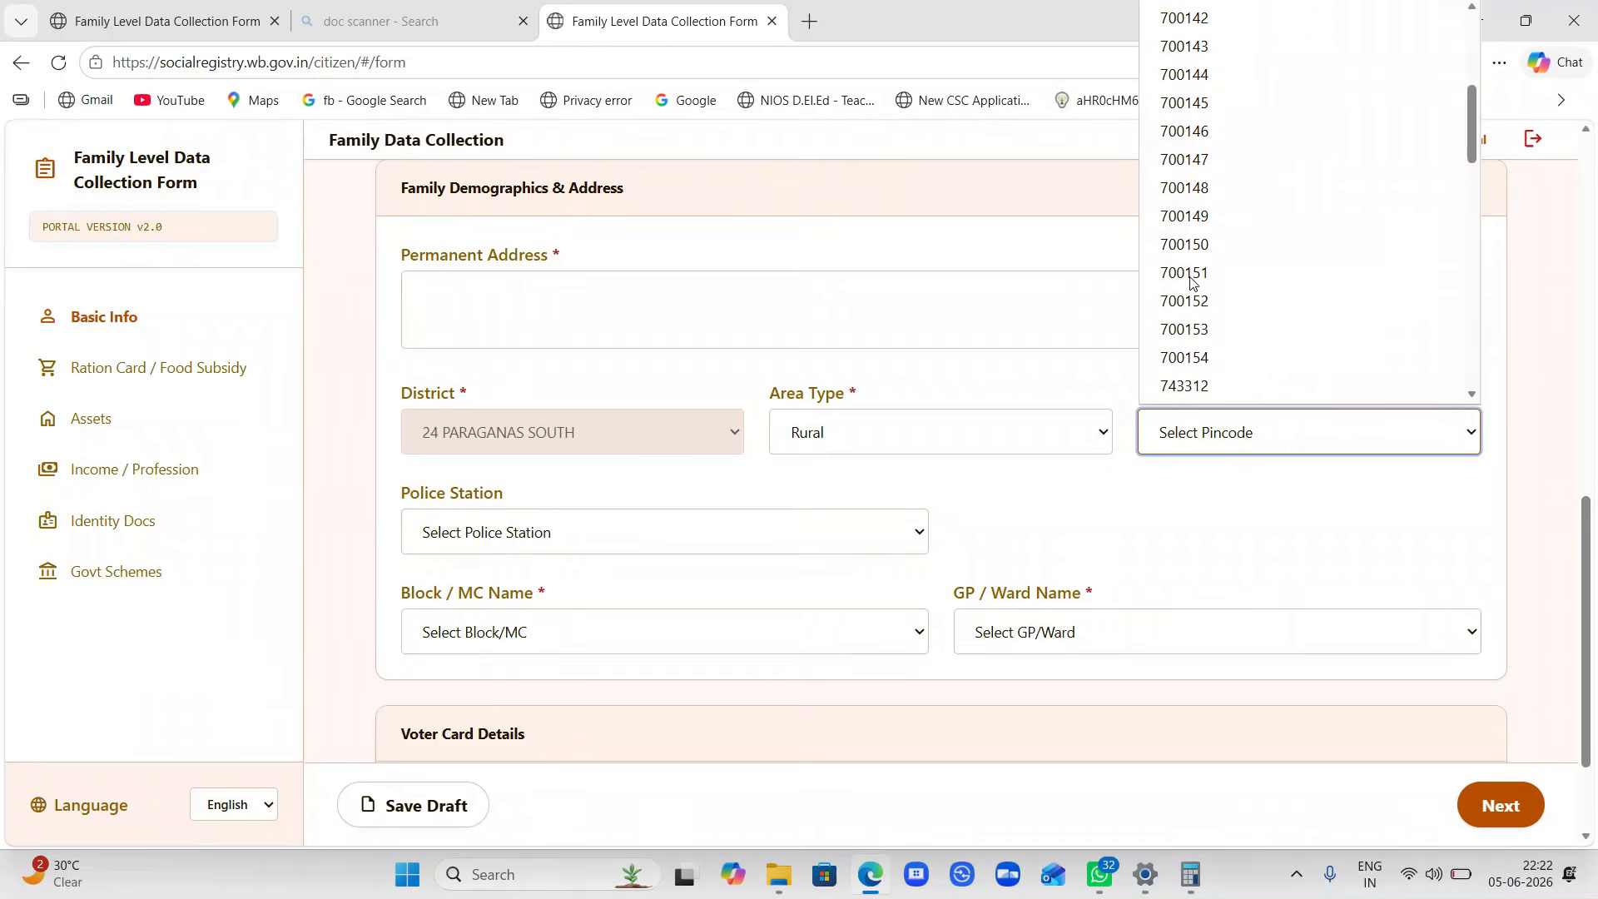
pyautogui.scroll(5, 1190, 283)
pyautogui.scroll(-2, 1190, 283)
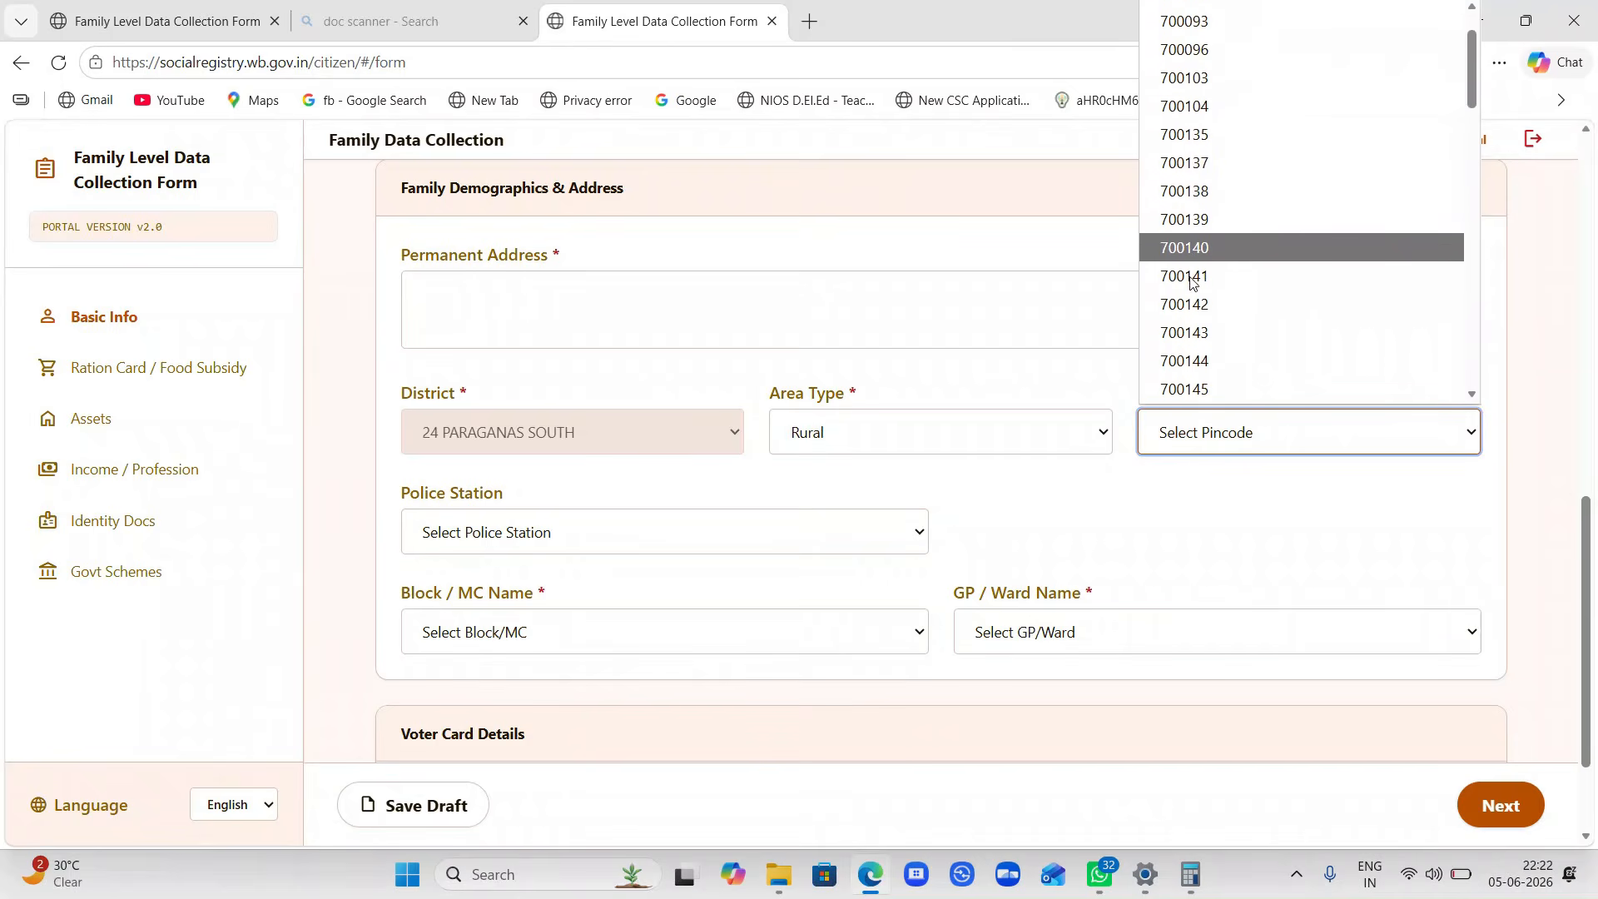
pyautogui.write('743376')
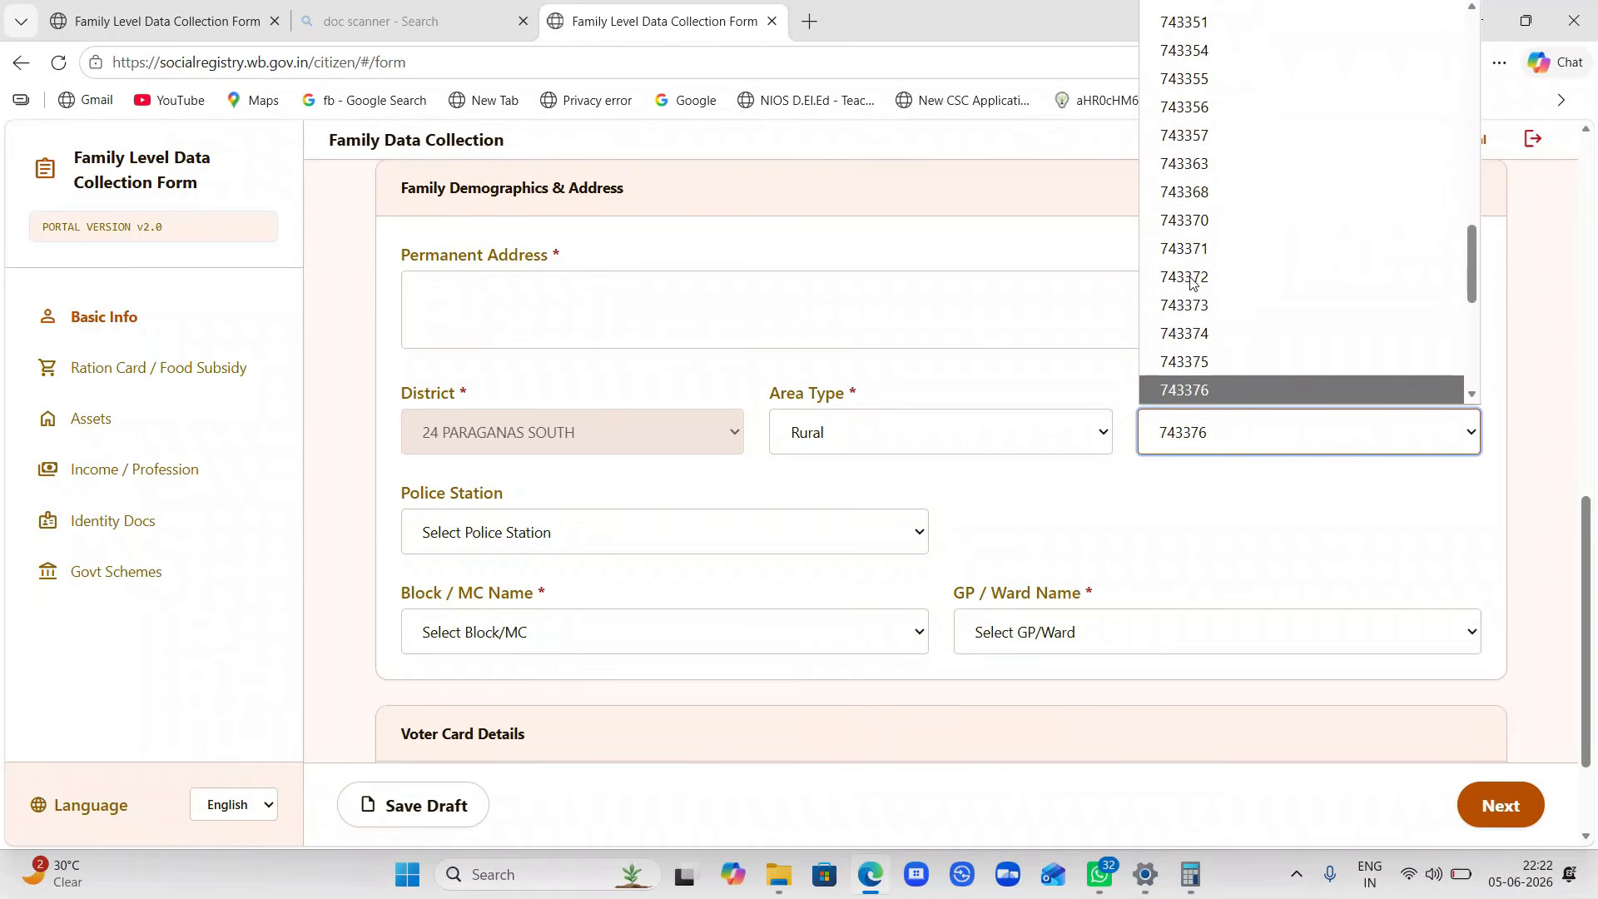
# - Check the Police Station, Post Office, Block/MC and GP/Ward choices for that pincode
pyautogui.click(594, 533)
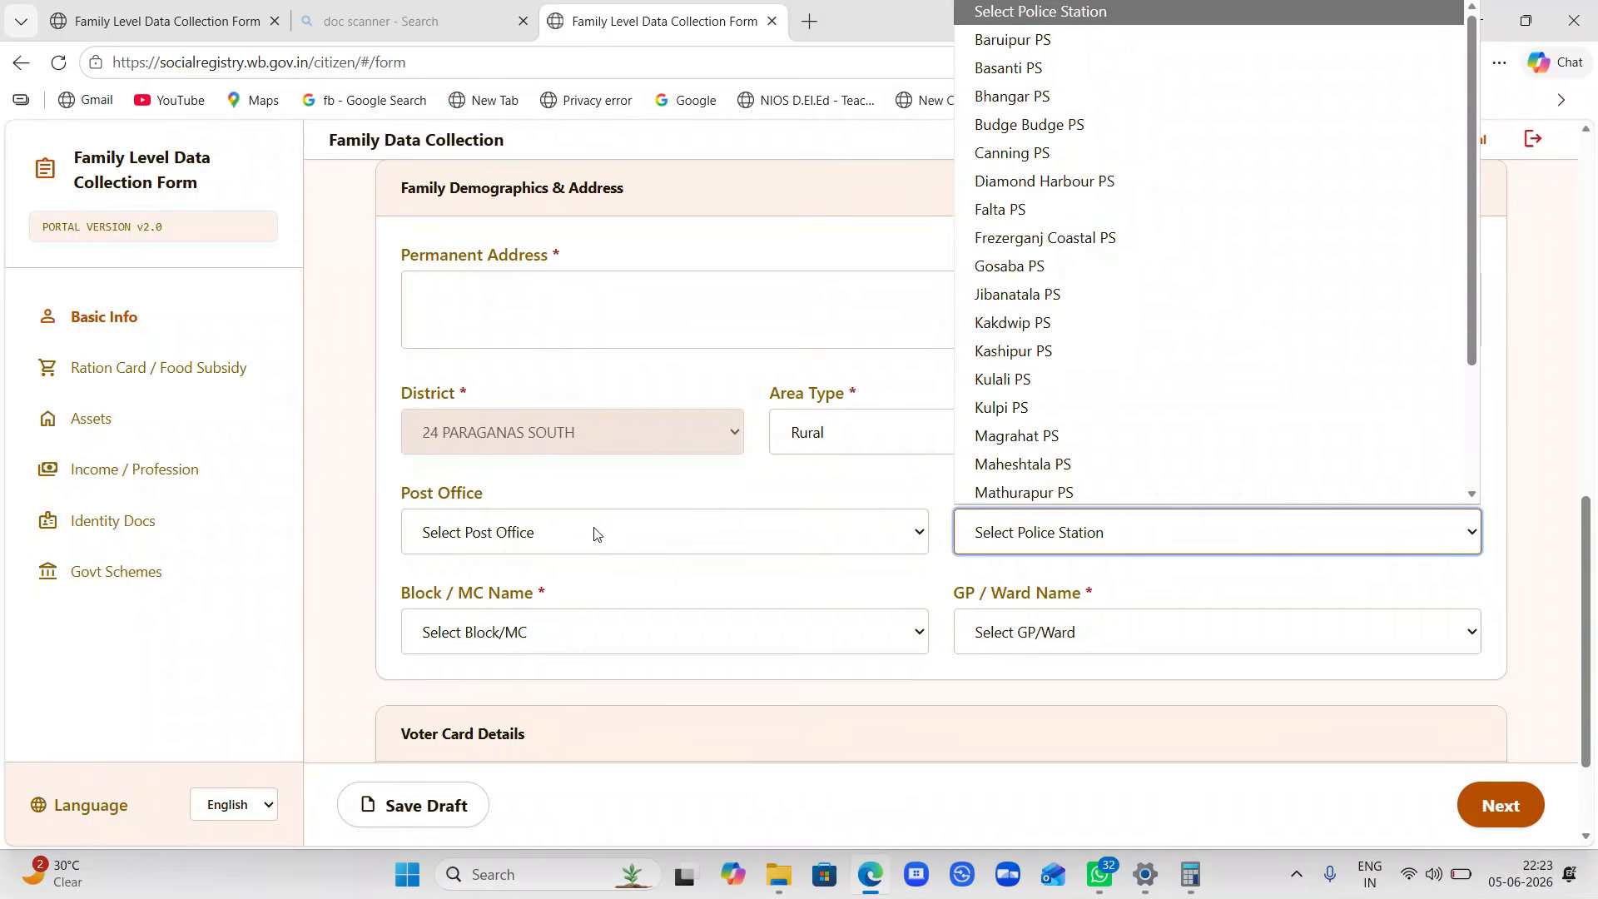
pyautogui.click(594, 533)
pyautogui.click(1059, 524)
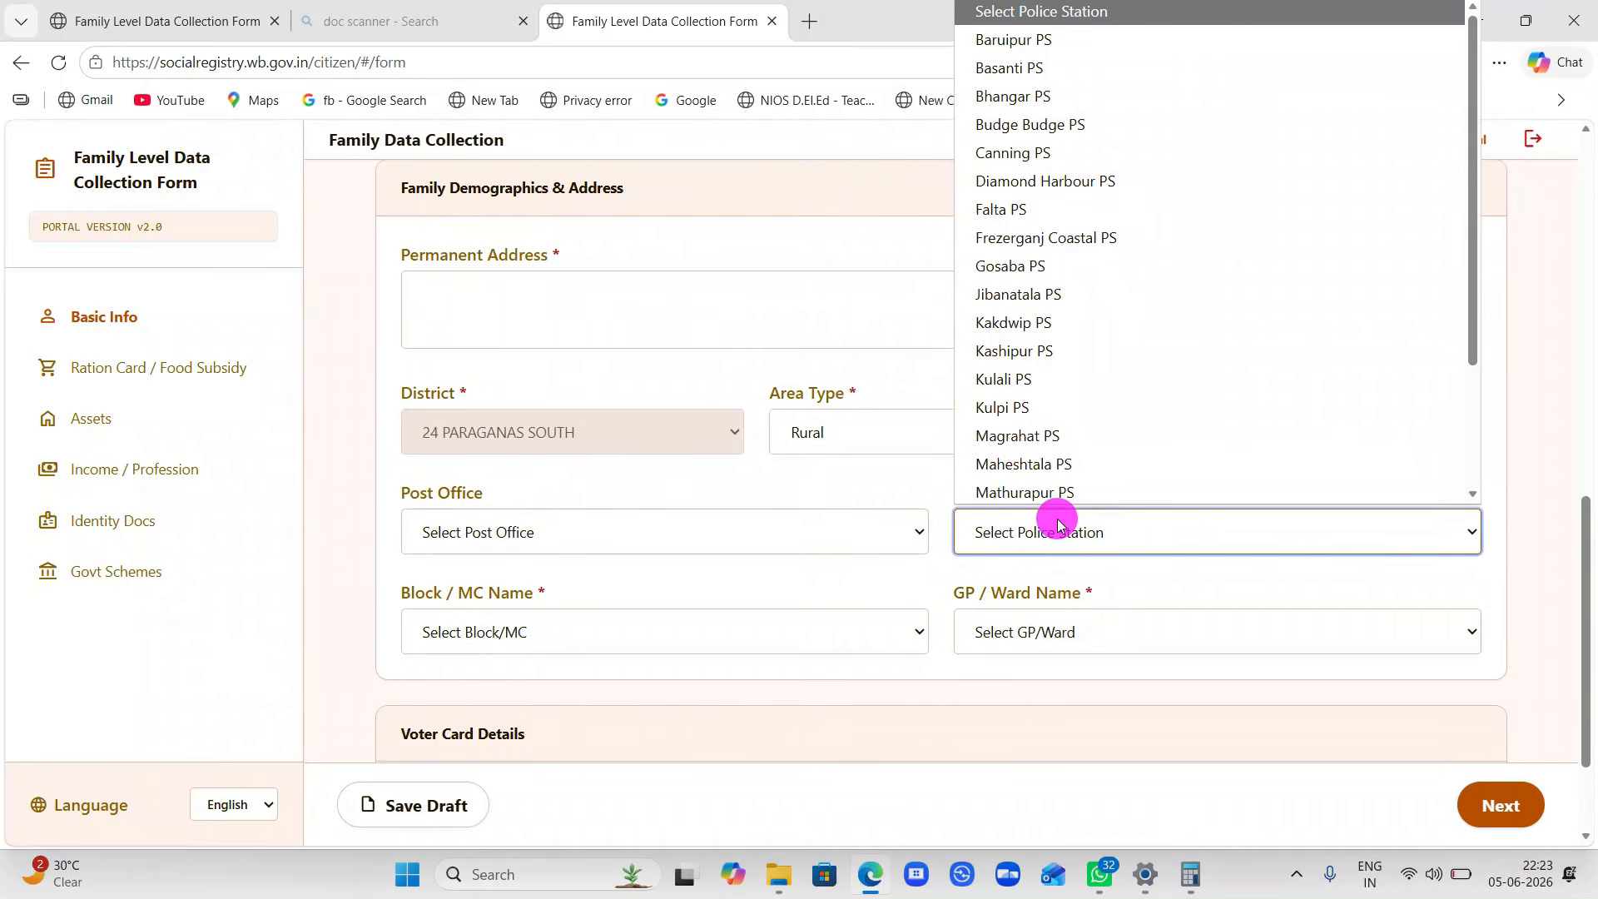
pyautogui.click(634, 644)
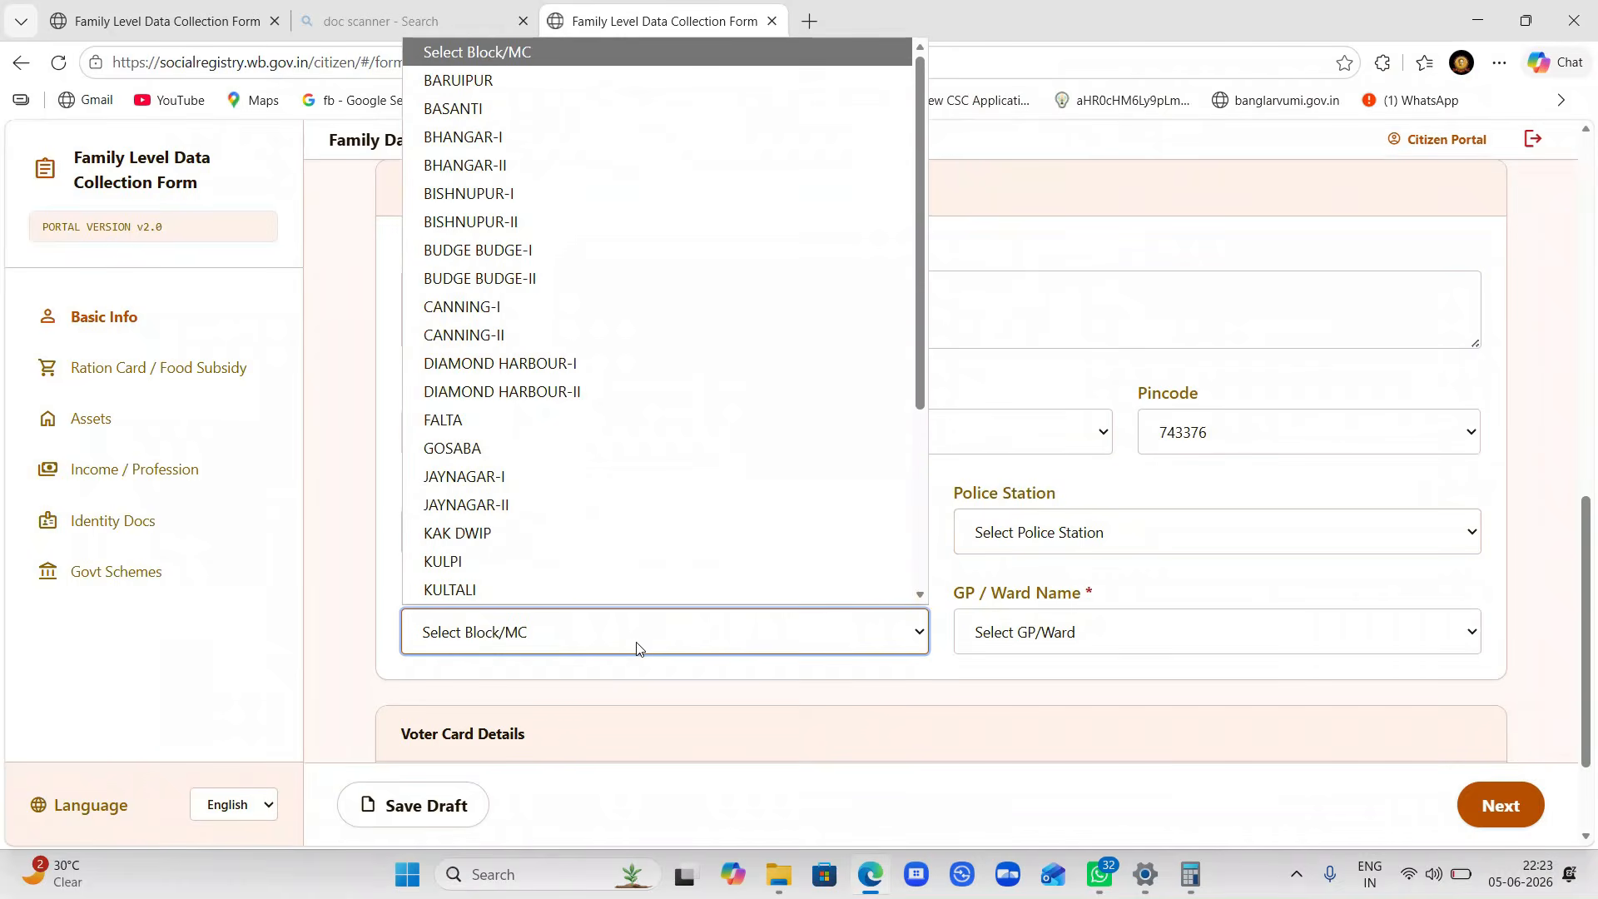
pyautogui.click(1029, 636)
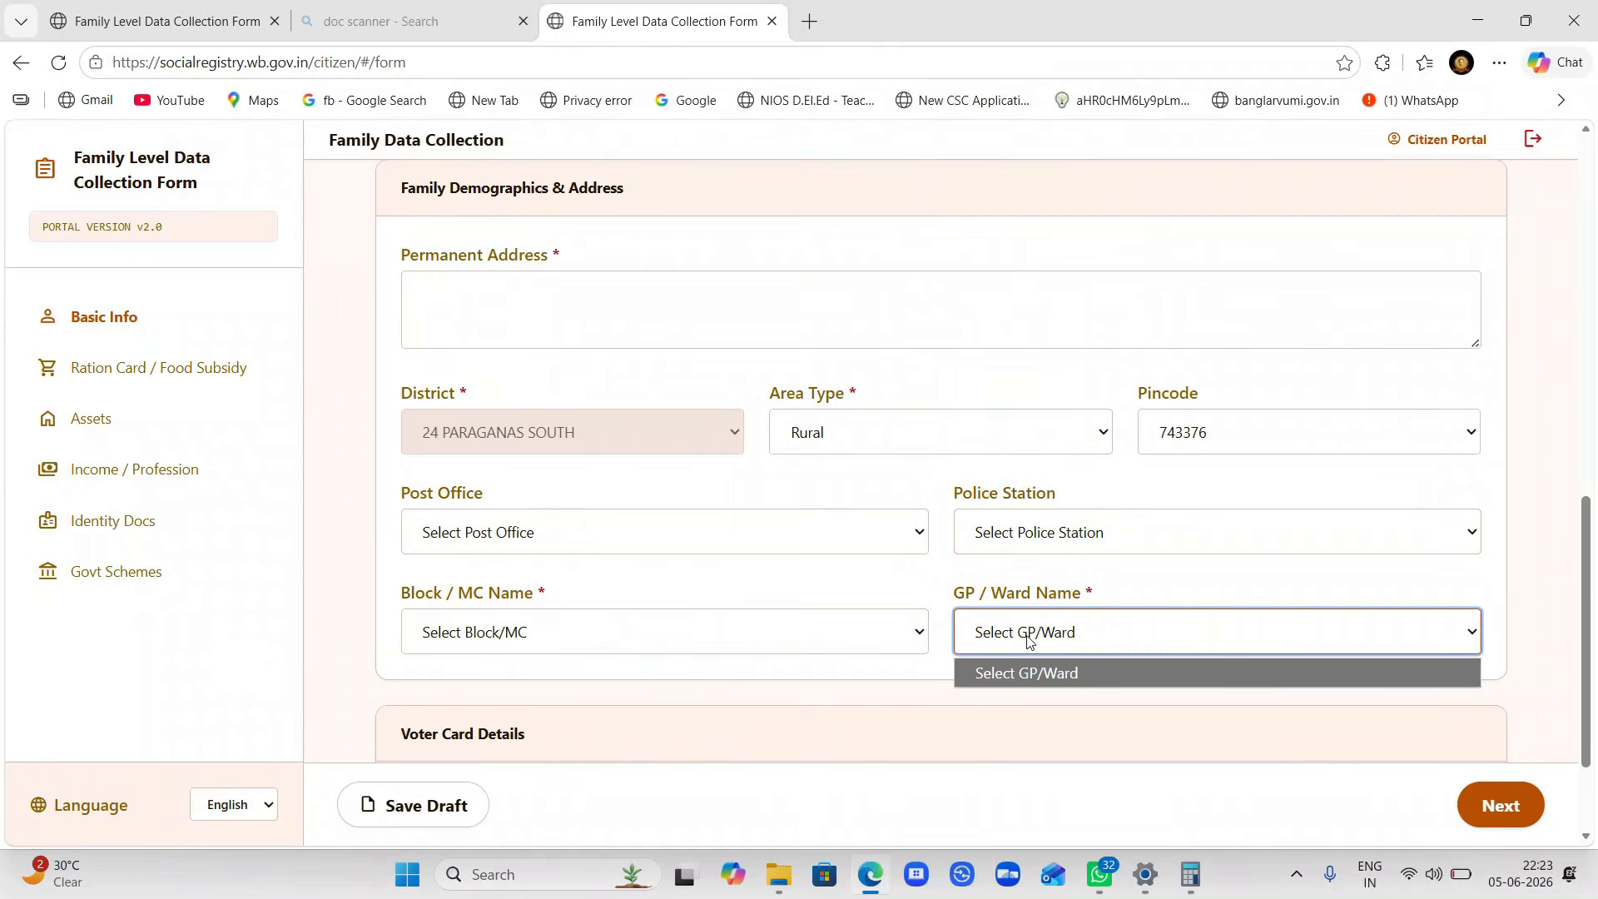
pyautogui.click(1029, 637)
pyautogui.scroll(-2, 1026, 639)
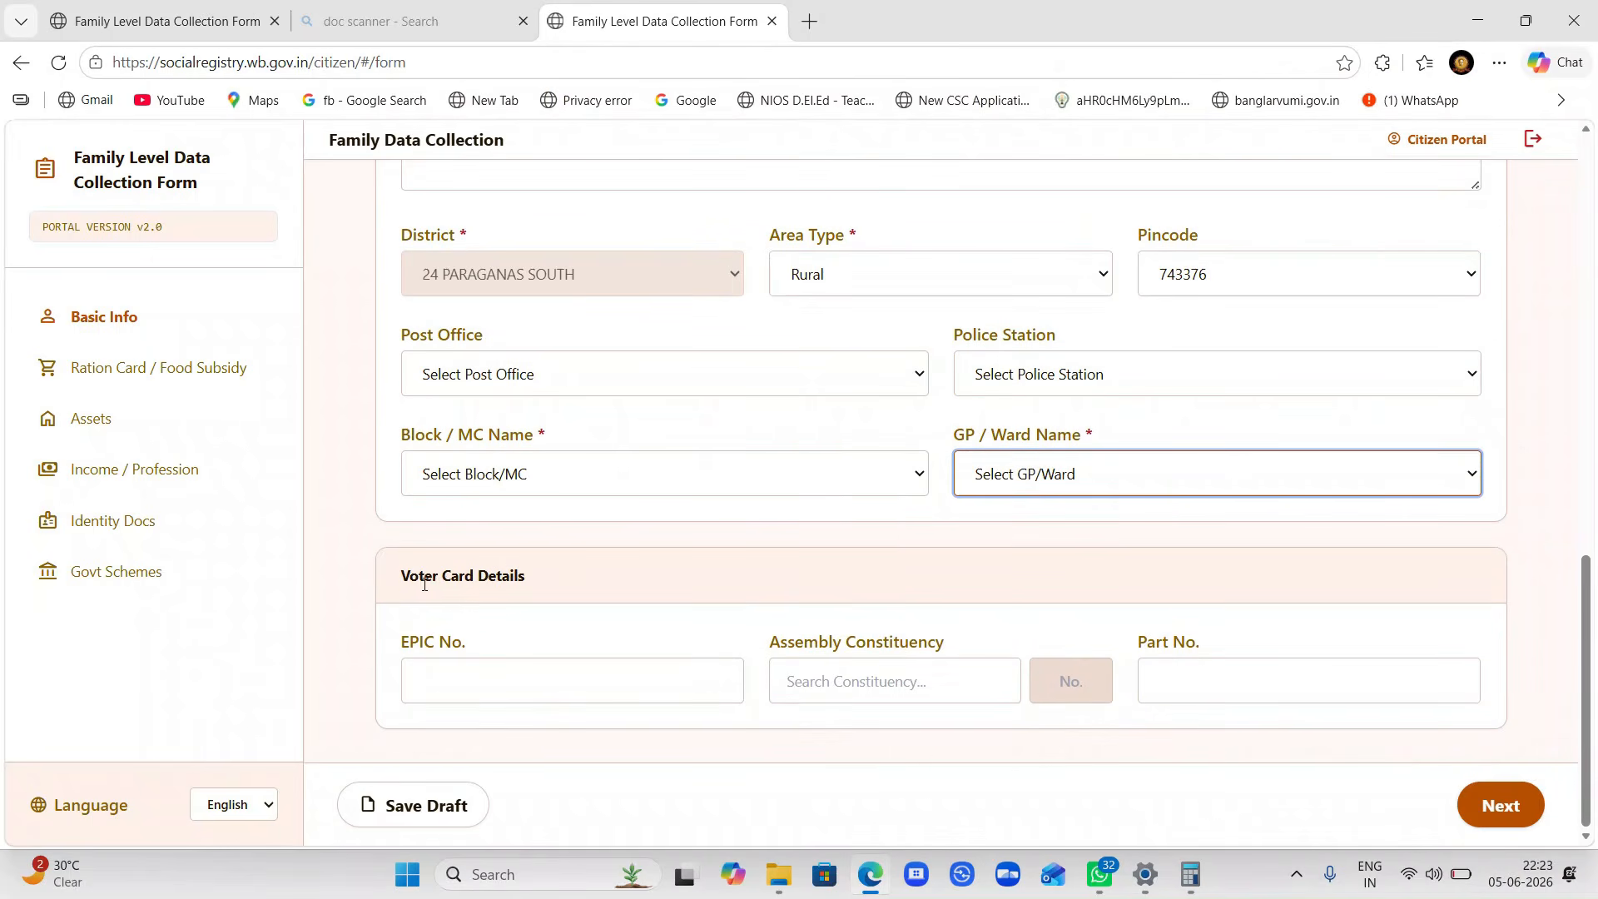
pyautogui.click(496, 676)
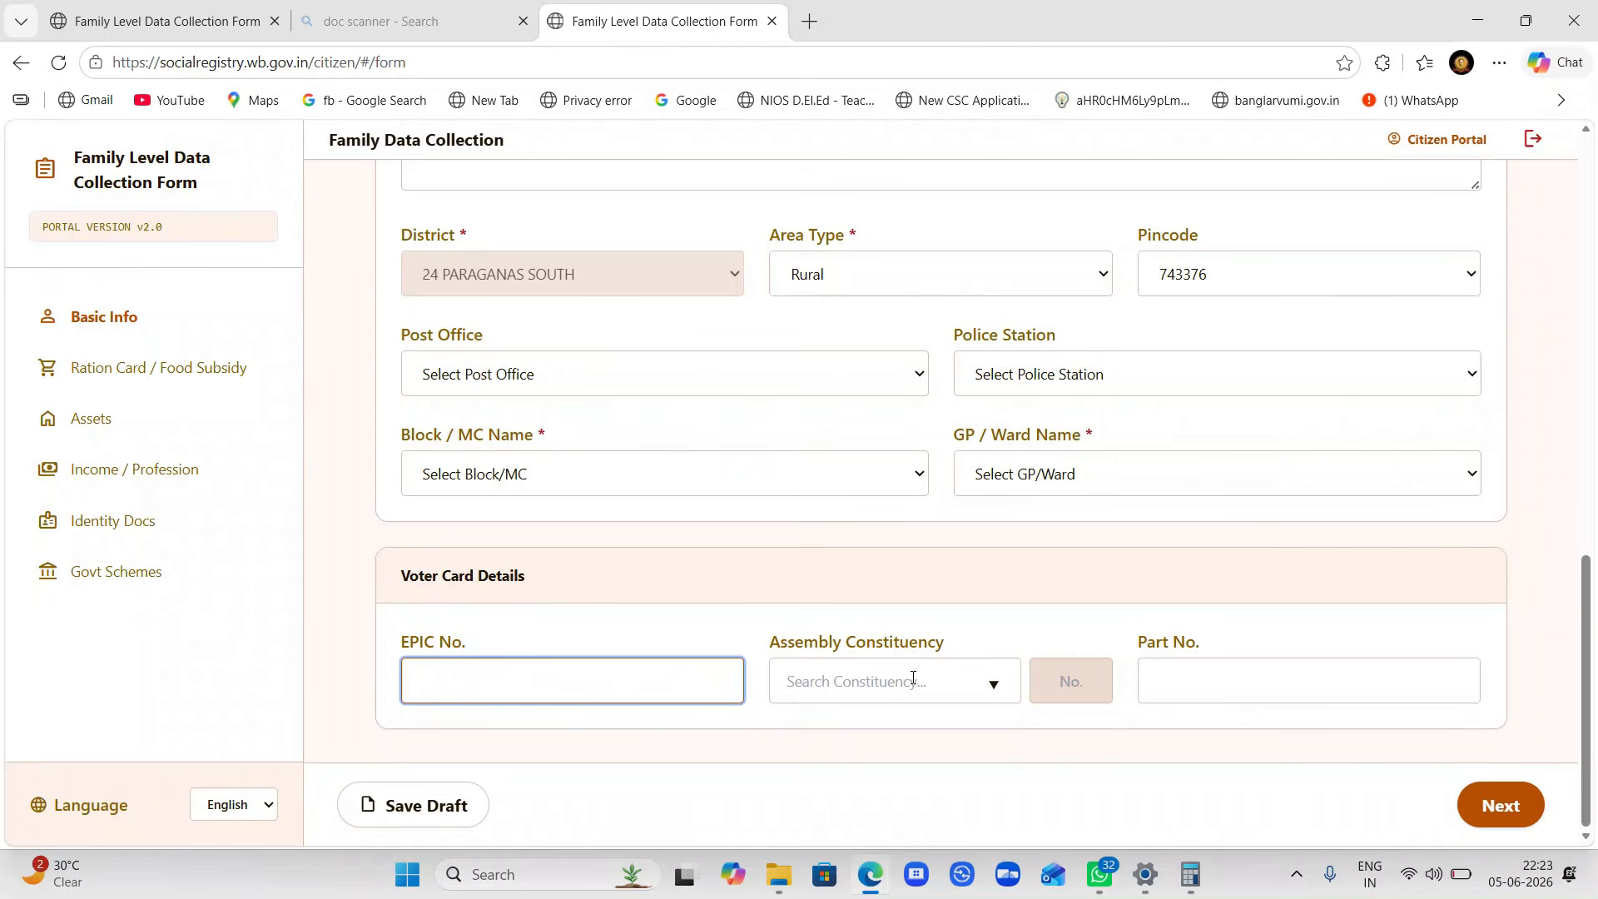
pyautogui.click(1269, 671)
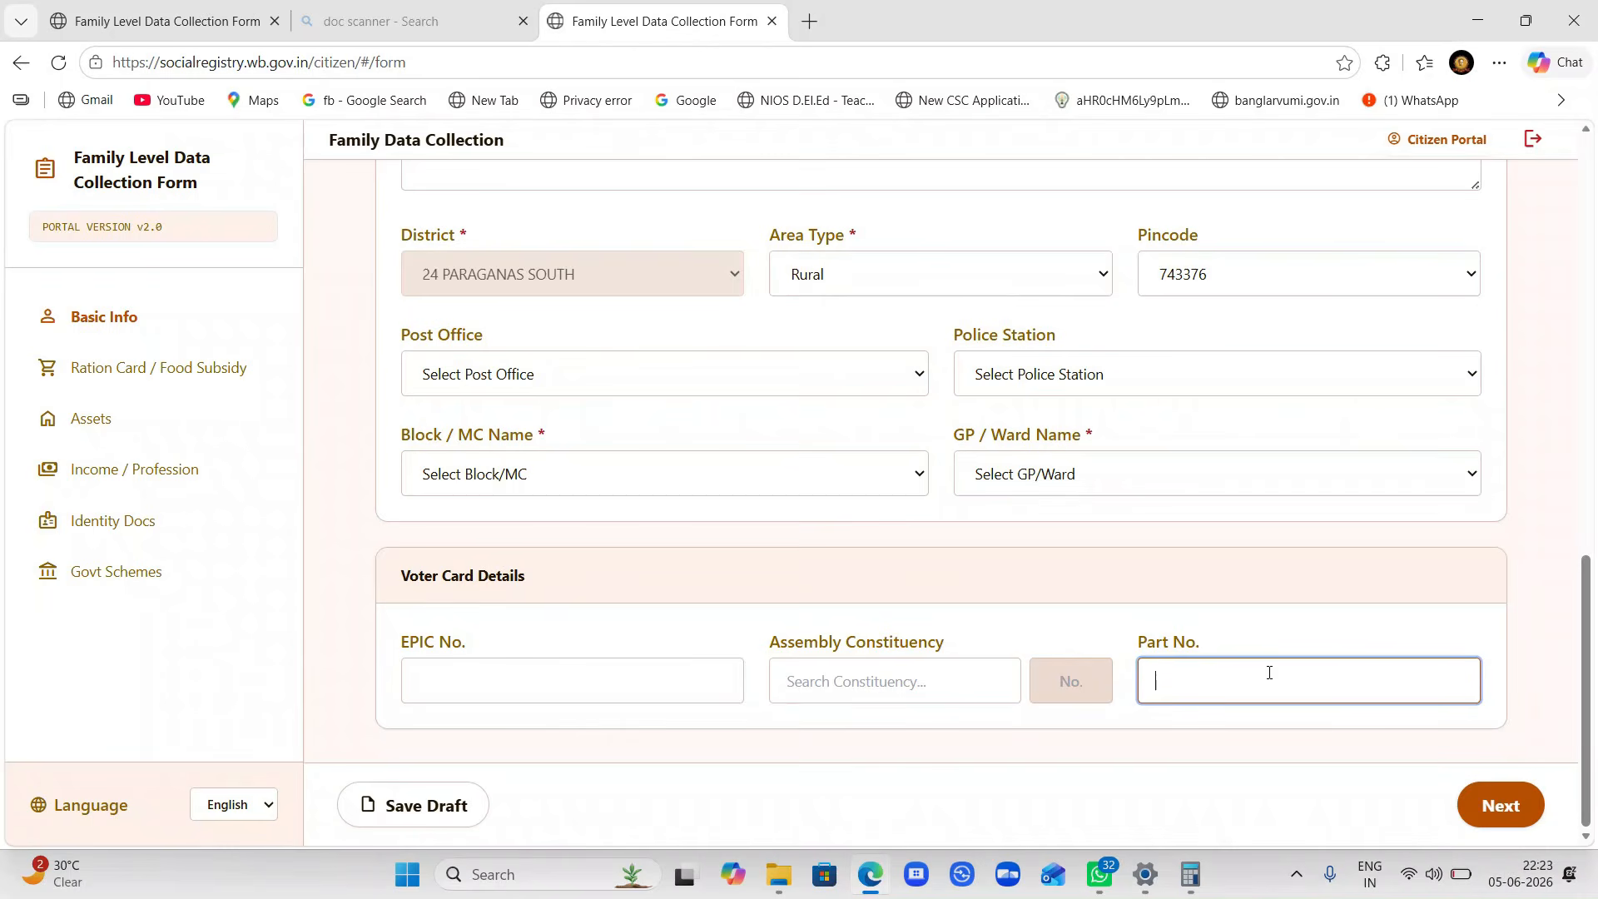
# - Search the web for 'VOTER IN' and open the Election Commission of India - VOTERS' SERVICES result
pyautogui.click(810, 23)
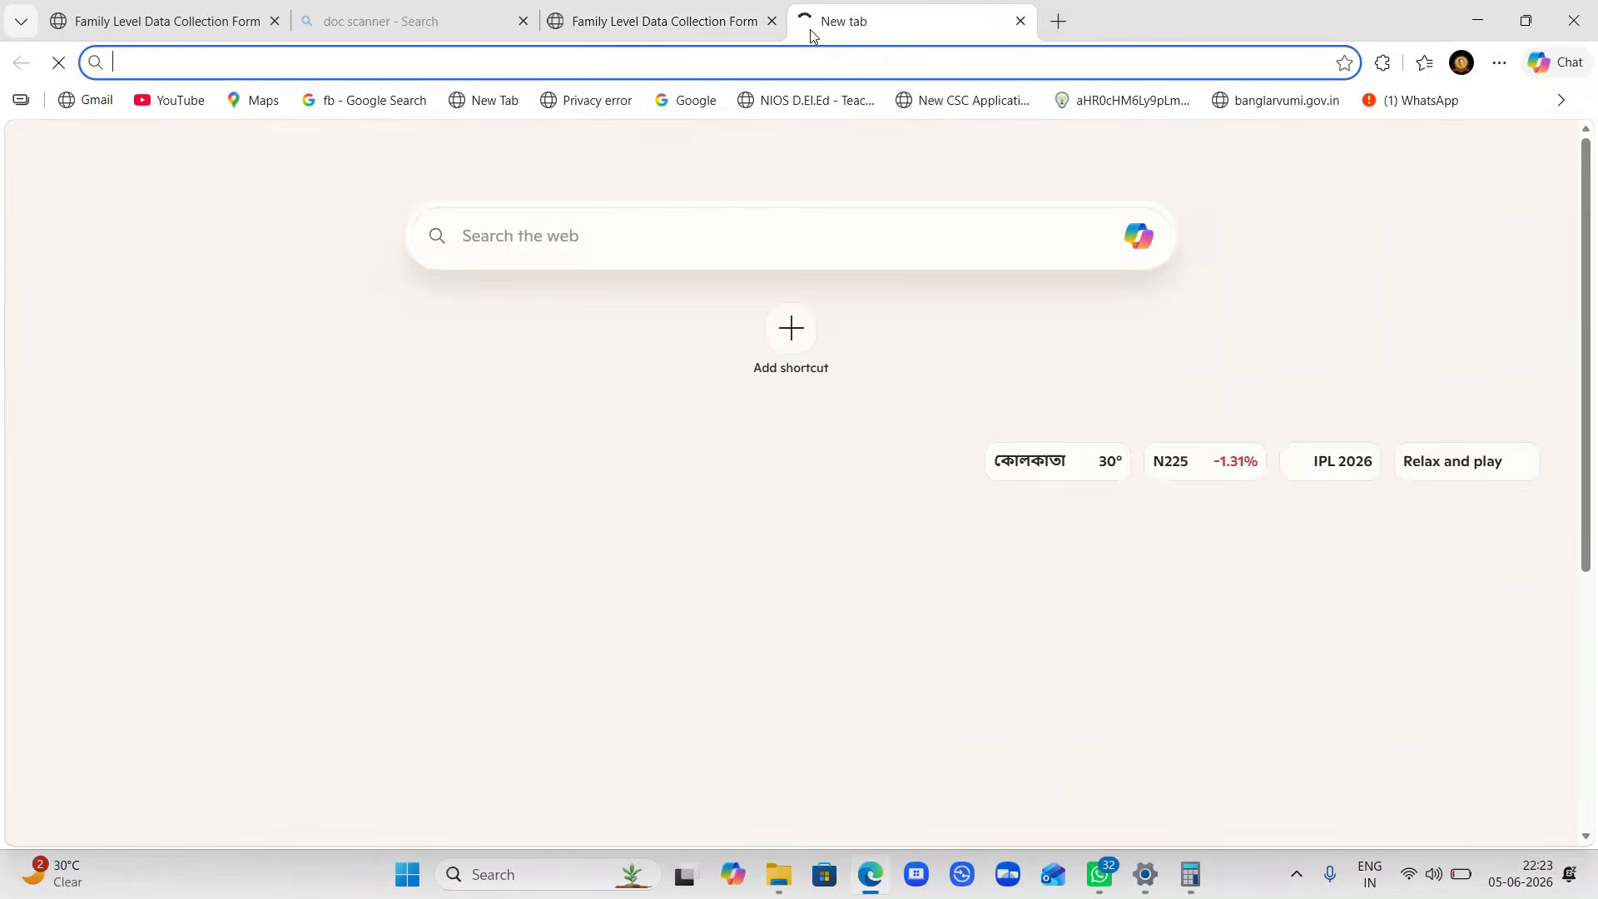
pyautogui.write('VOTER')
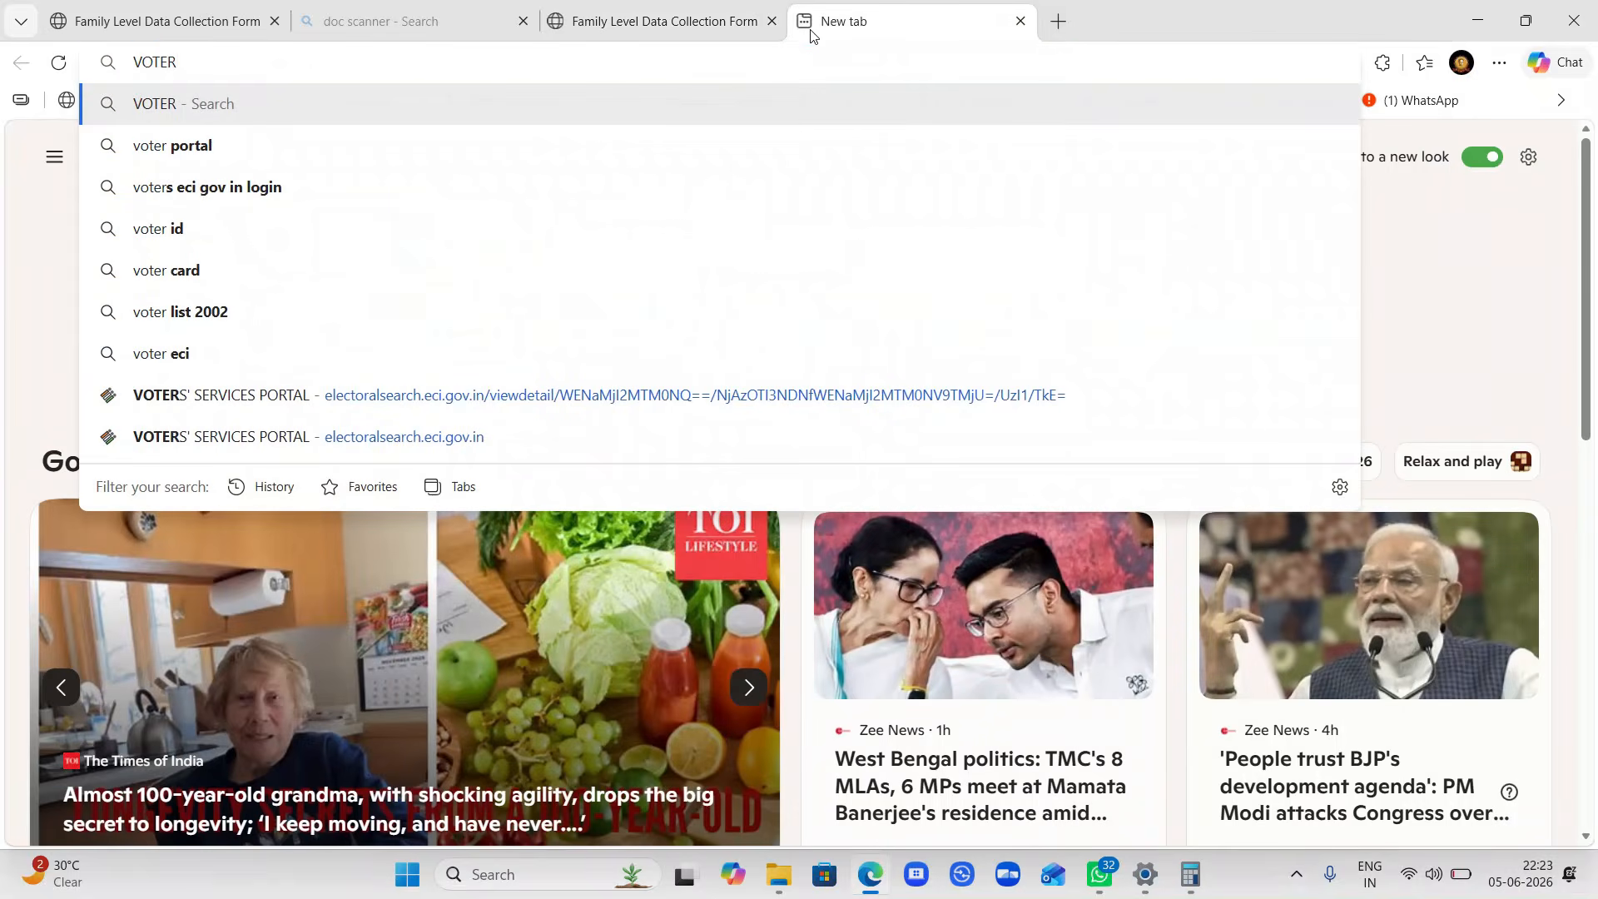
pyautogui.write(' IN')
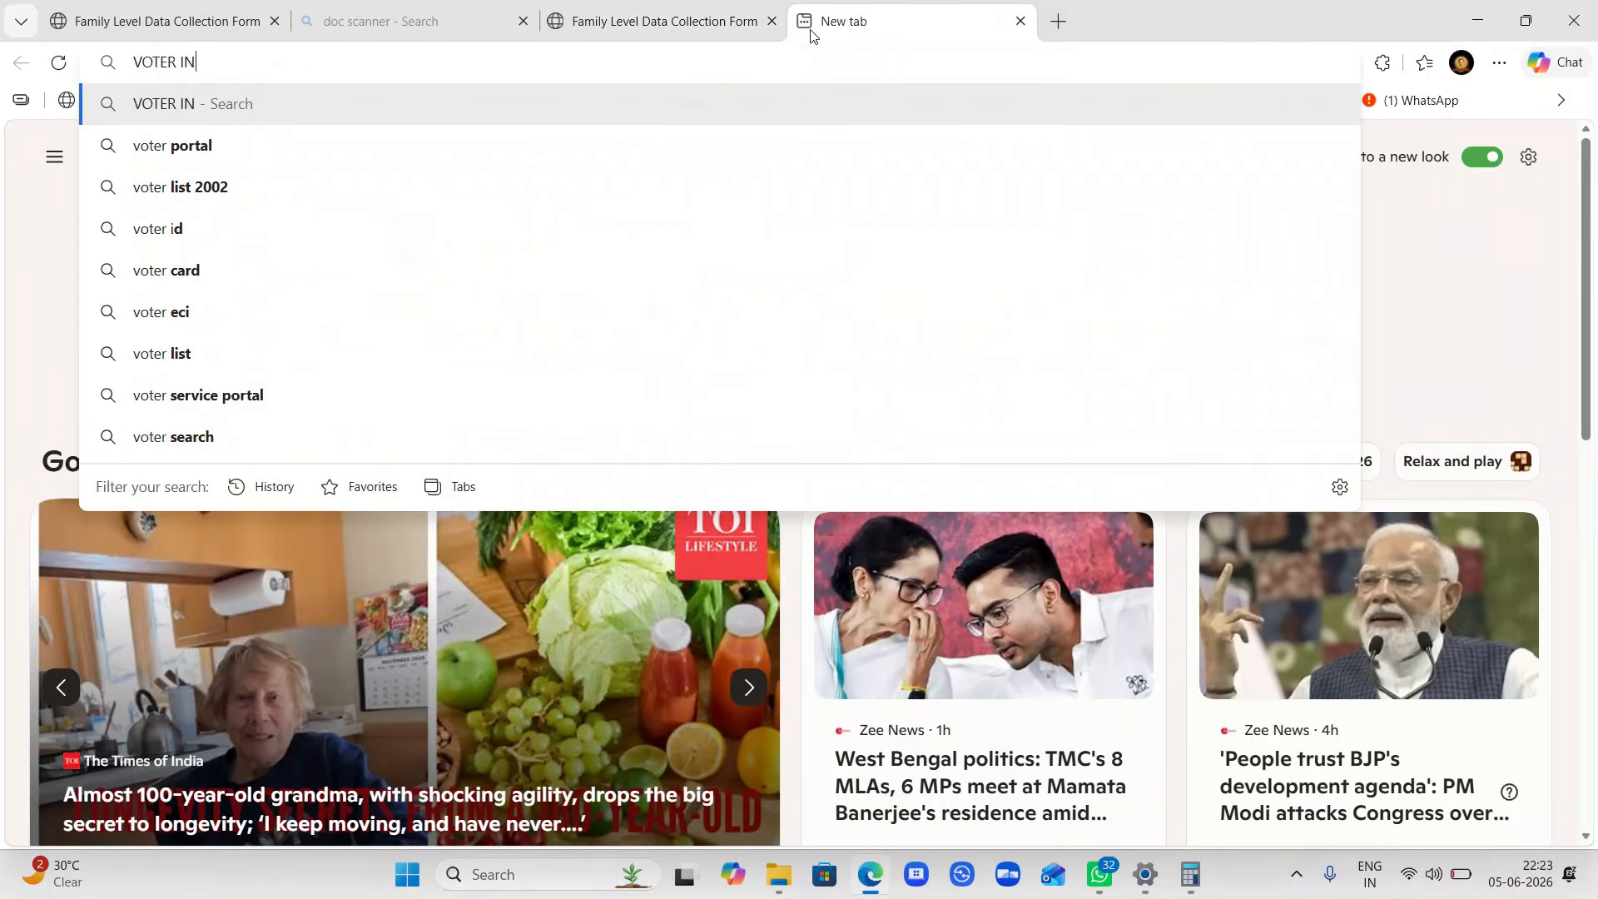
pyautogui.press('Down')
pyautogui.press('Return')
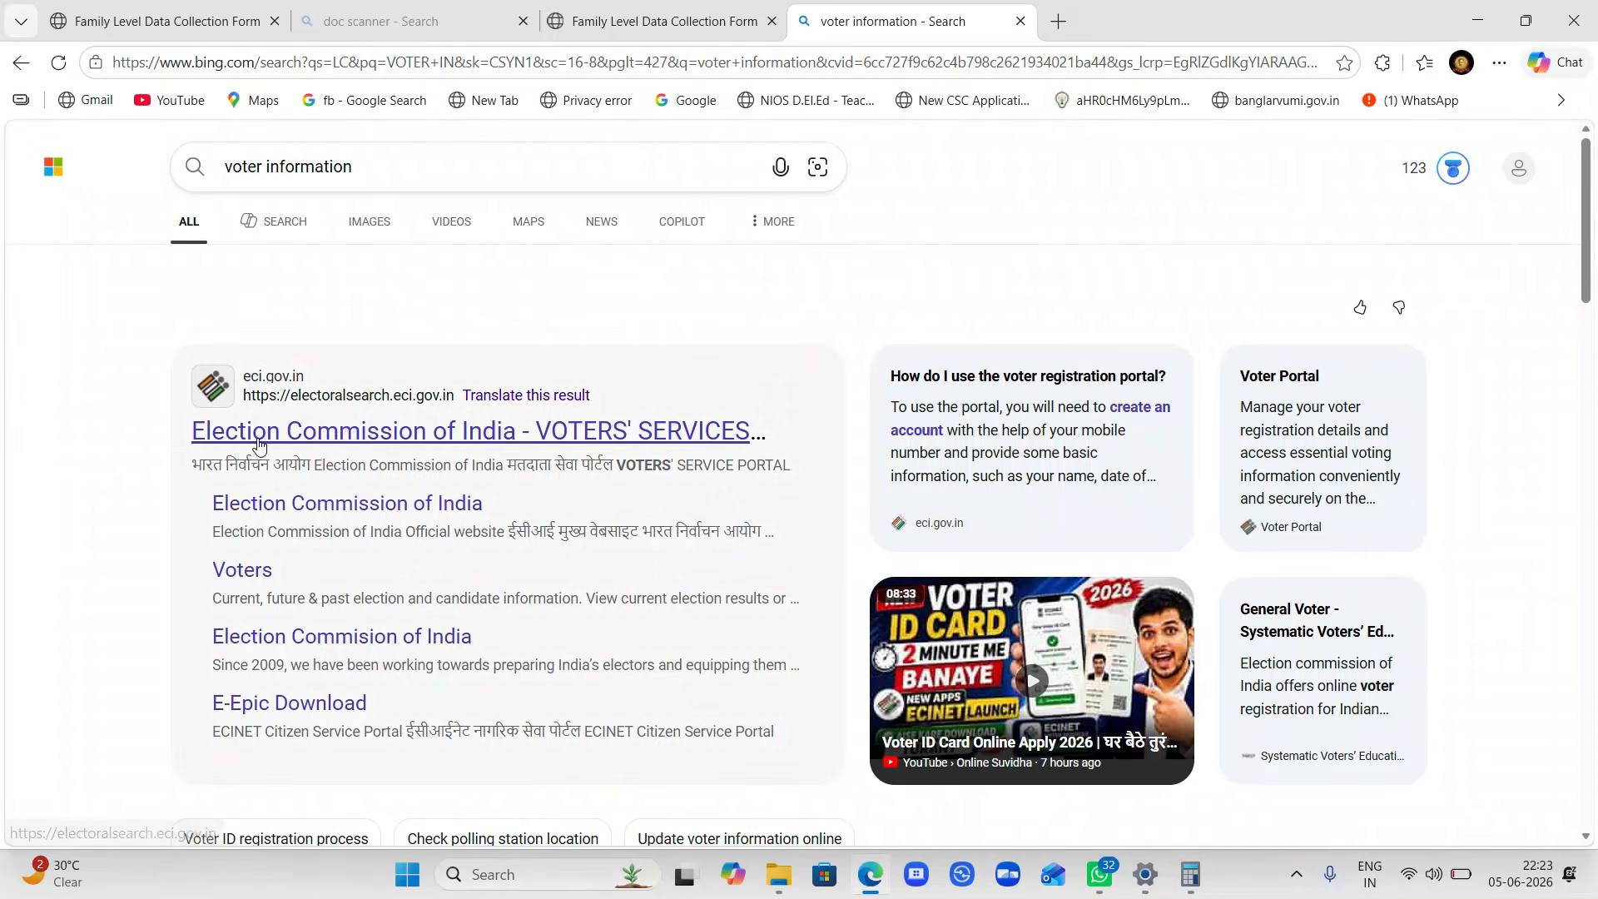
pyautogui.scroll(5, 339, 439)
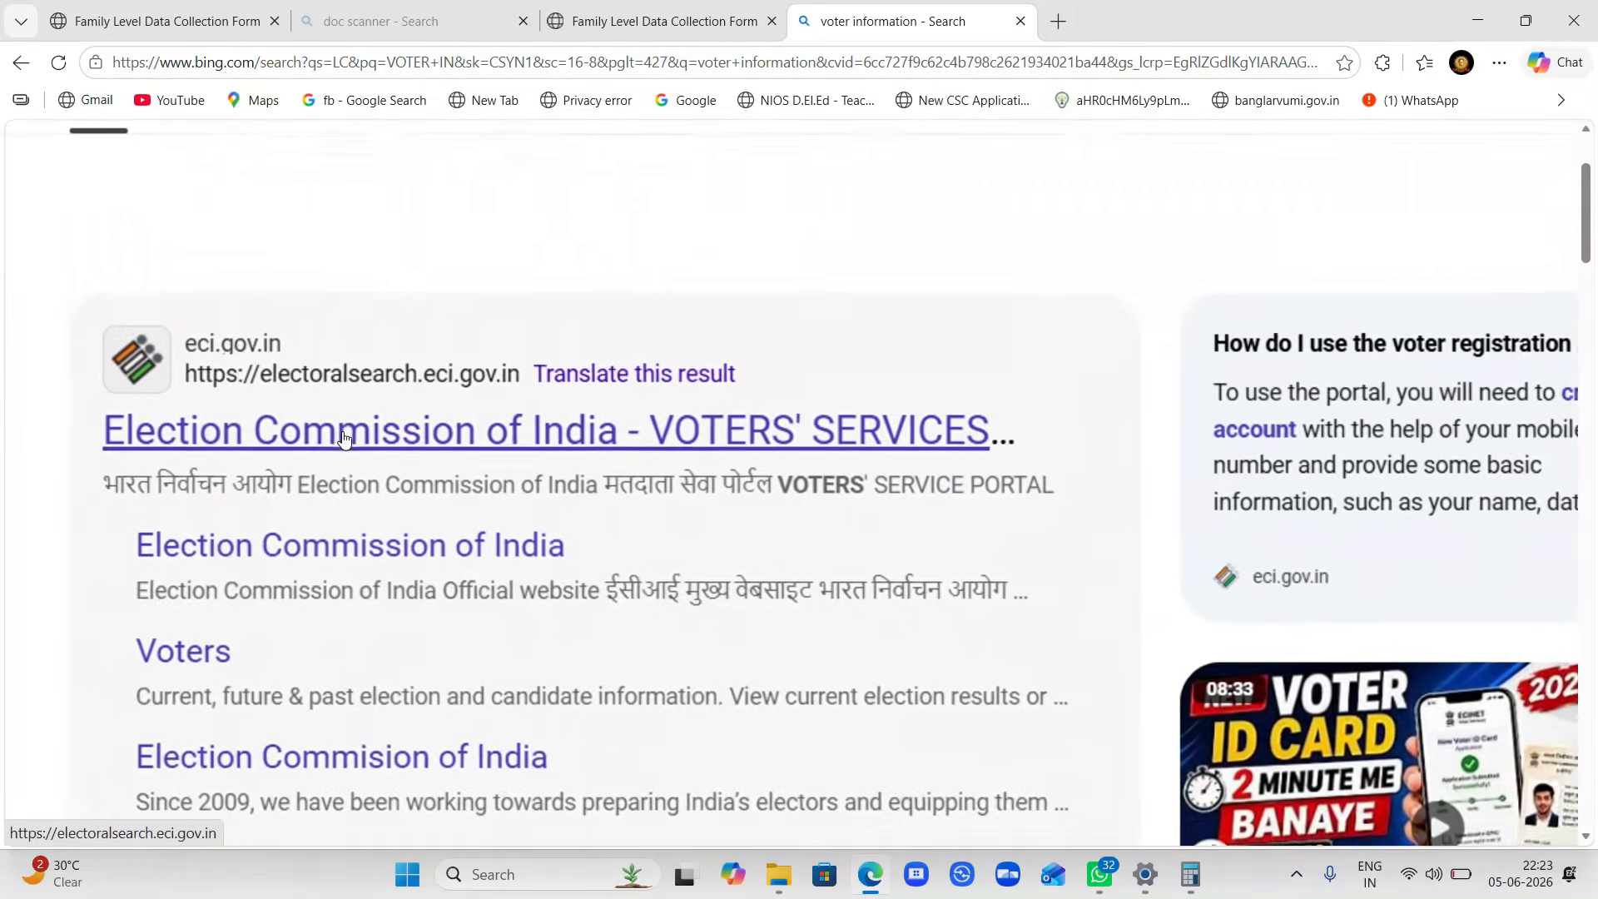
pyautogui.click(535, 435)
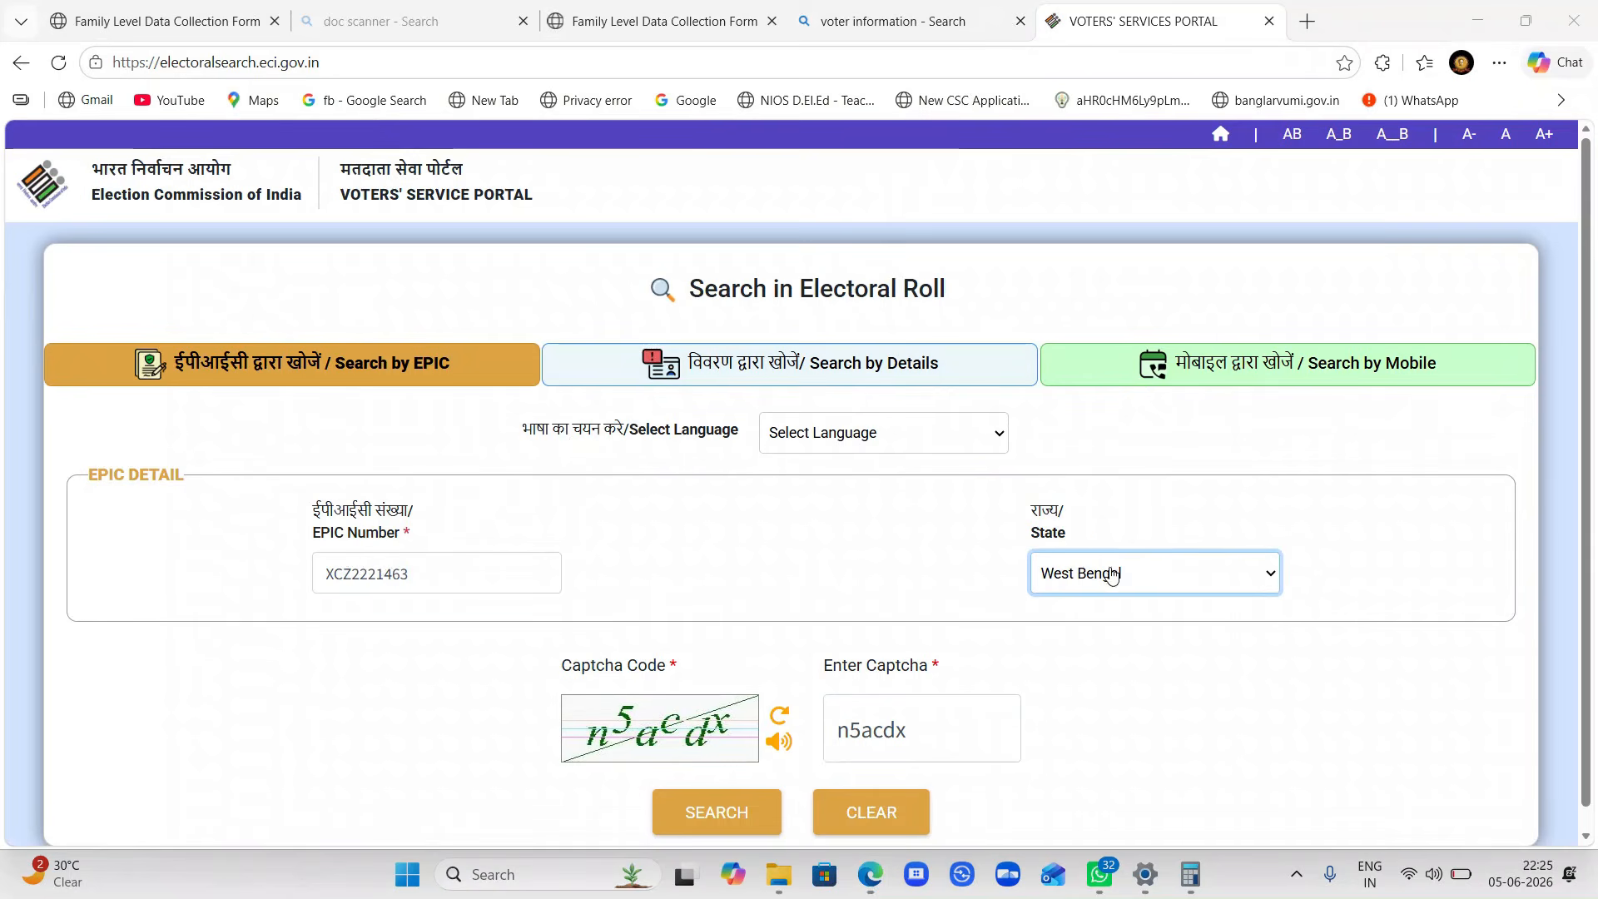
pyautogui.click(757, 806)
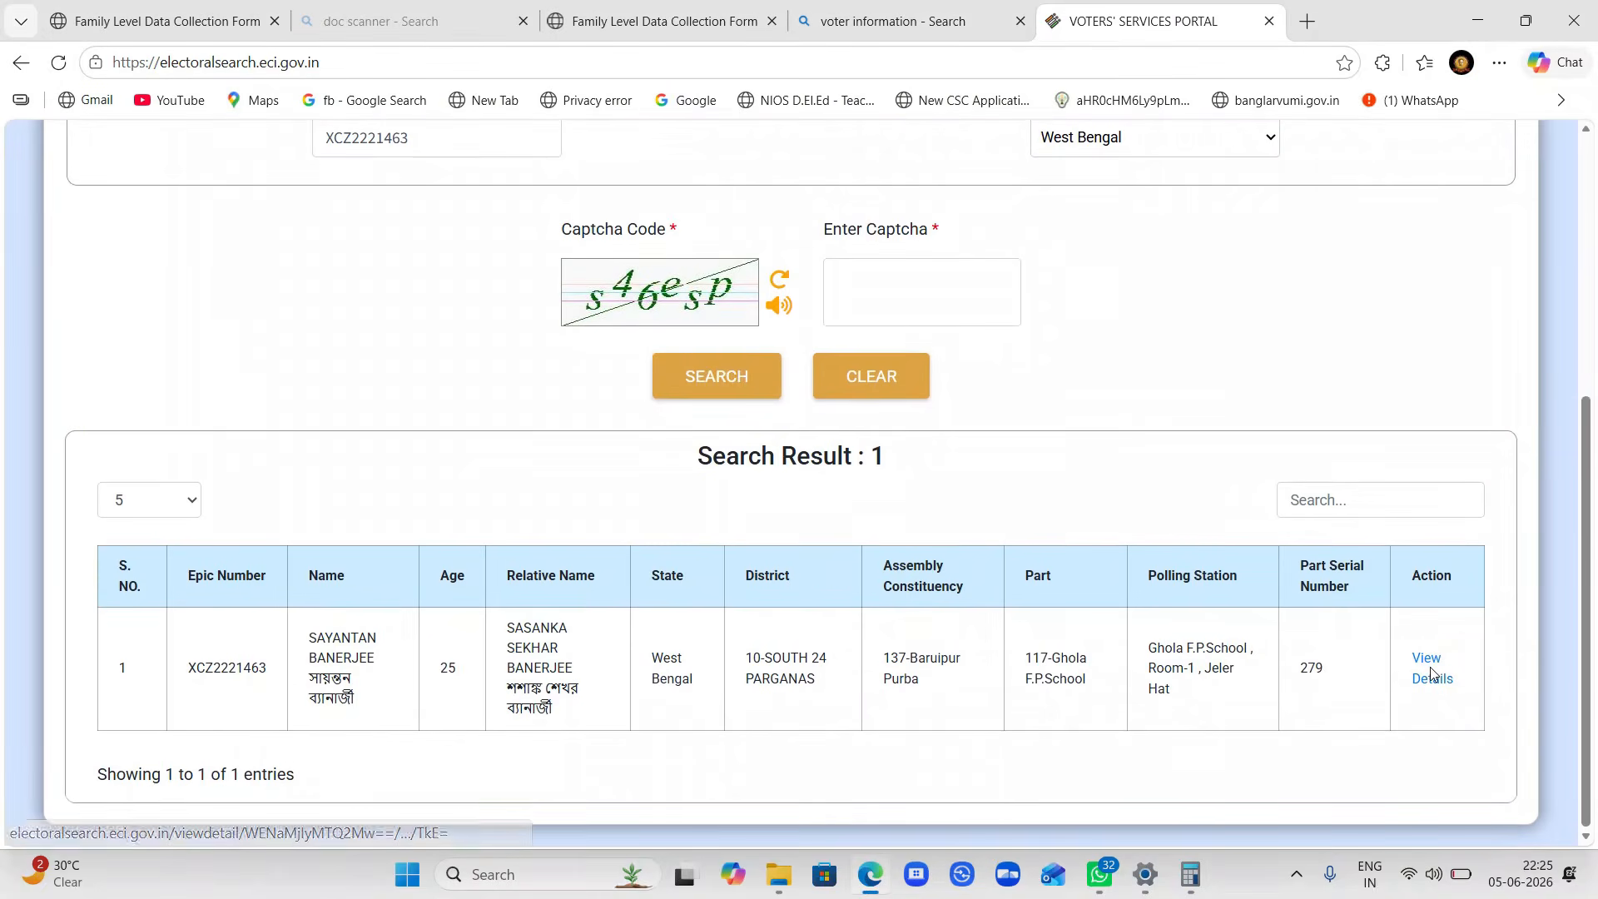
pyautogui.click(1430, 667)
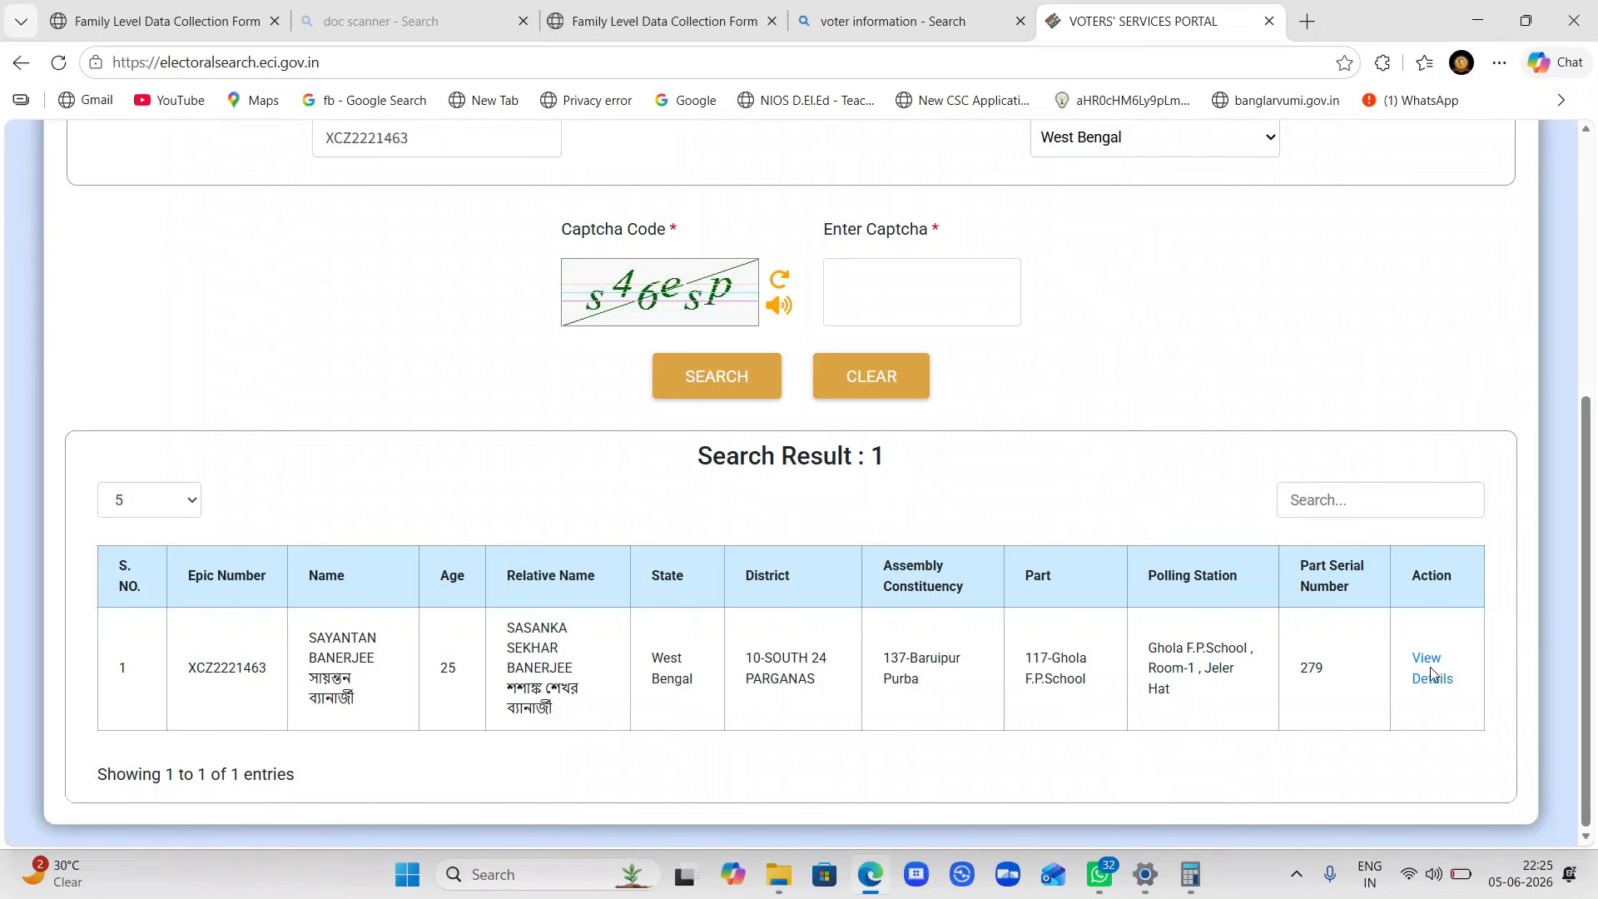
pyautogui.click(1427, 678)
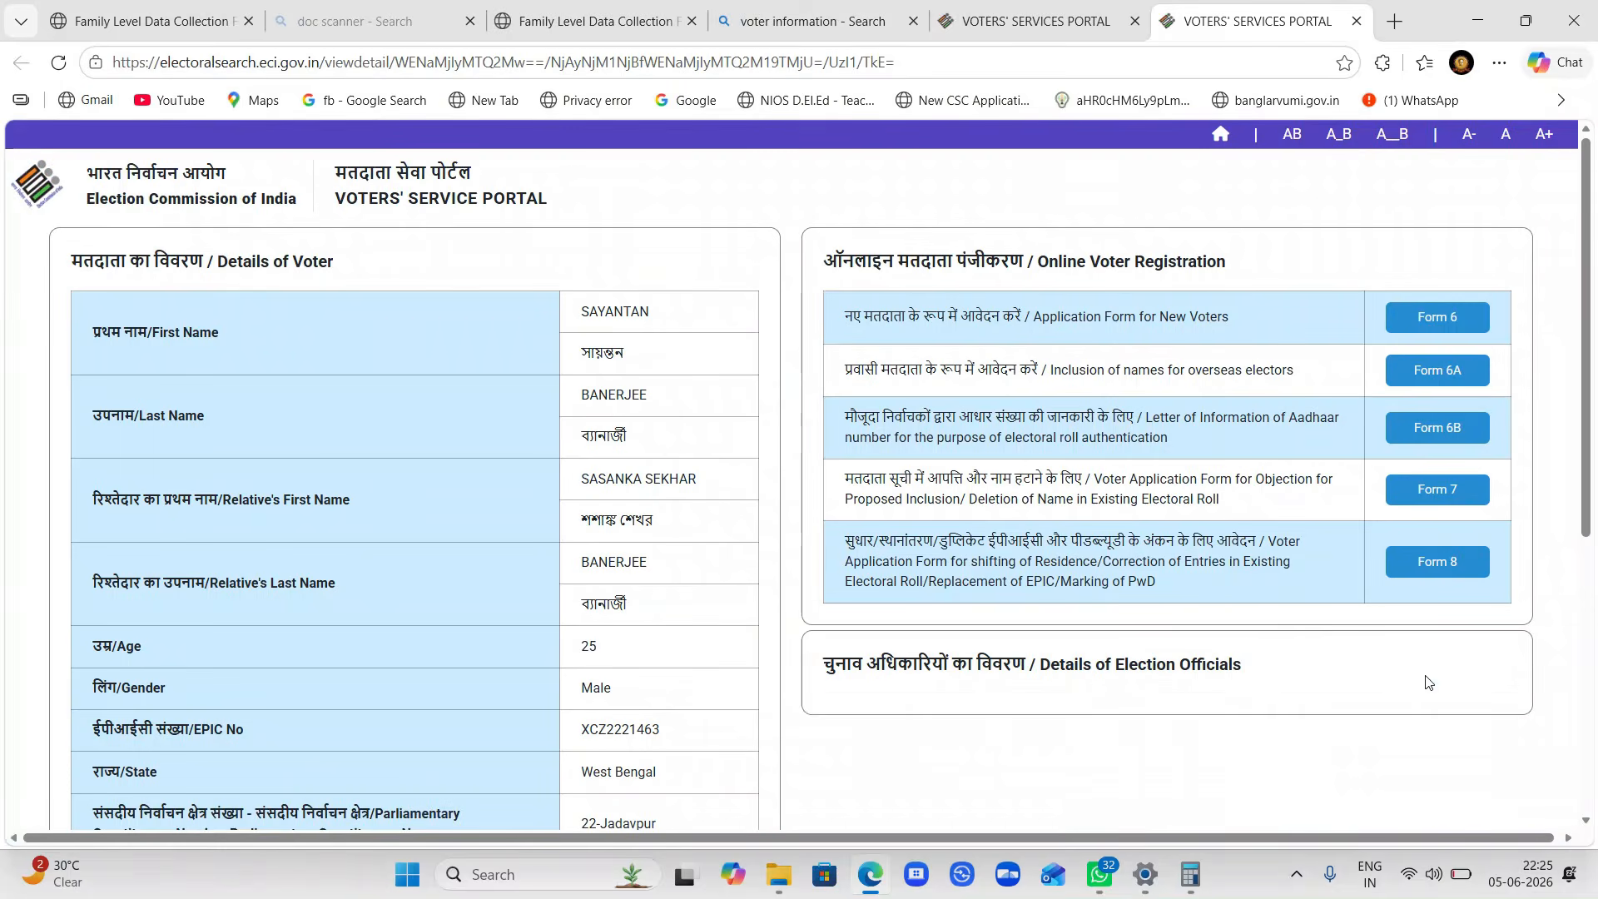
pyautogui.scroll(-3, 793, 570)
pyautogui.scroll(-3, 793, 570)
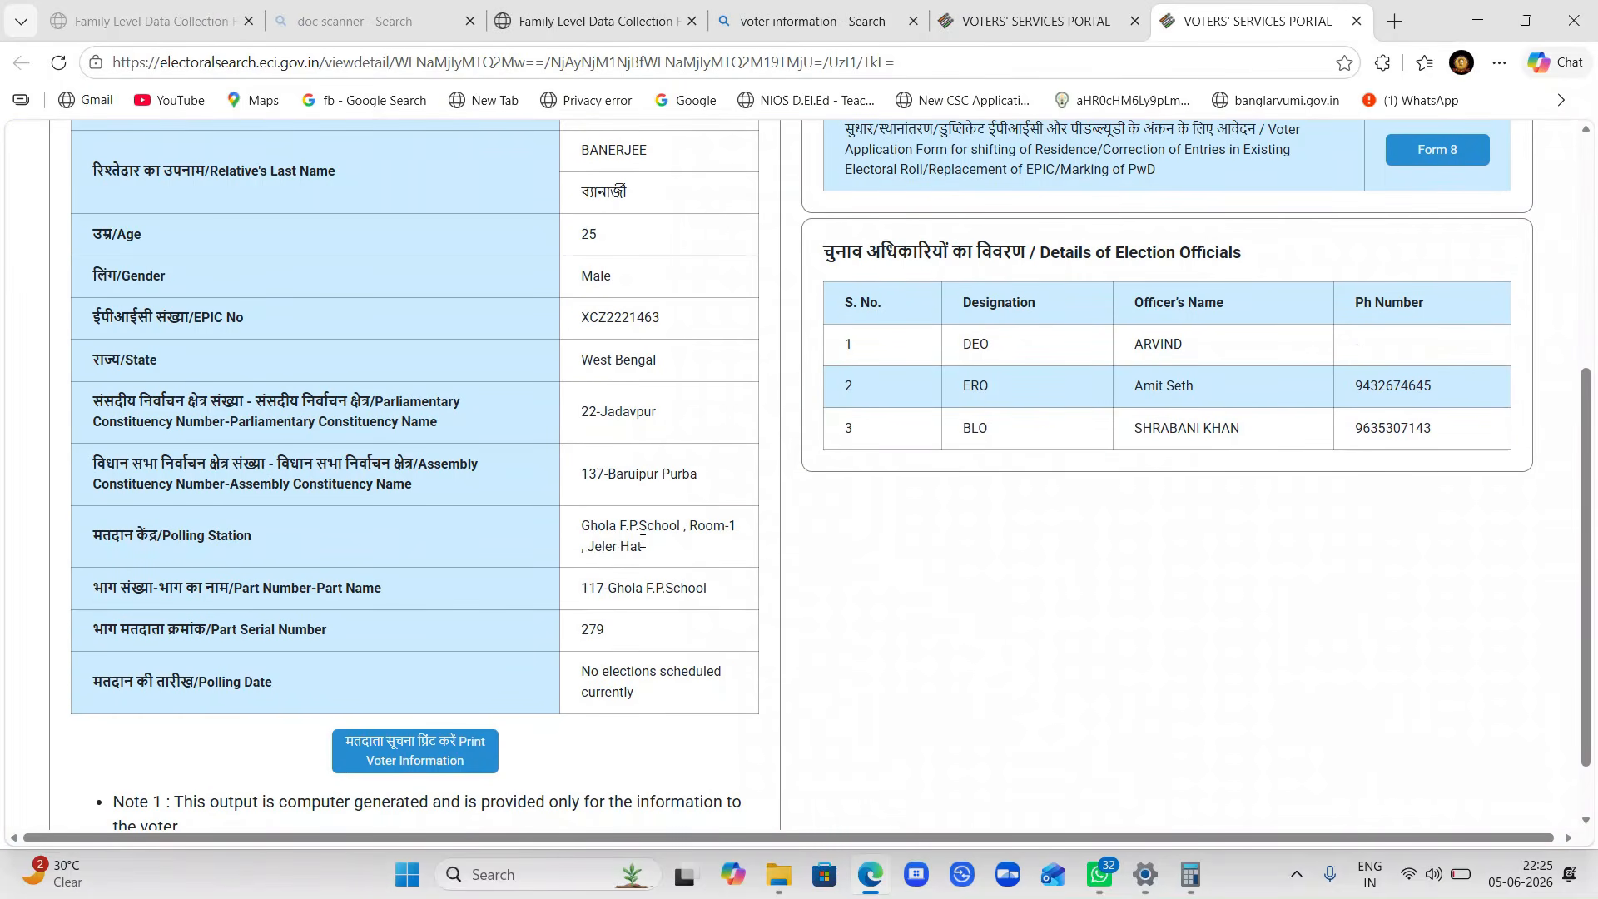
pyautogui.scroll(1, 643, 540)
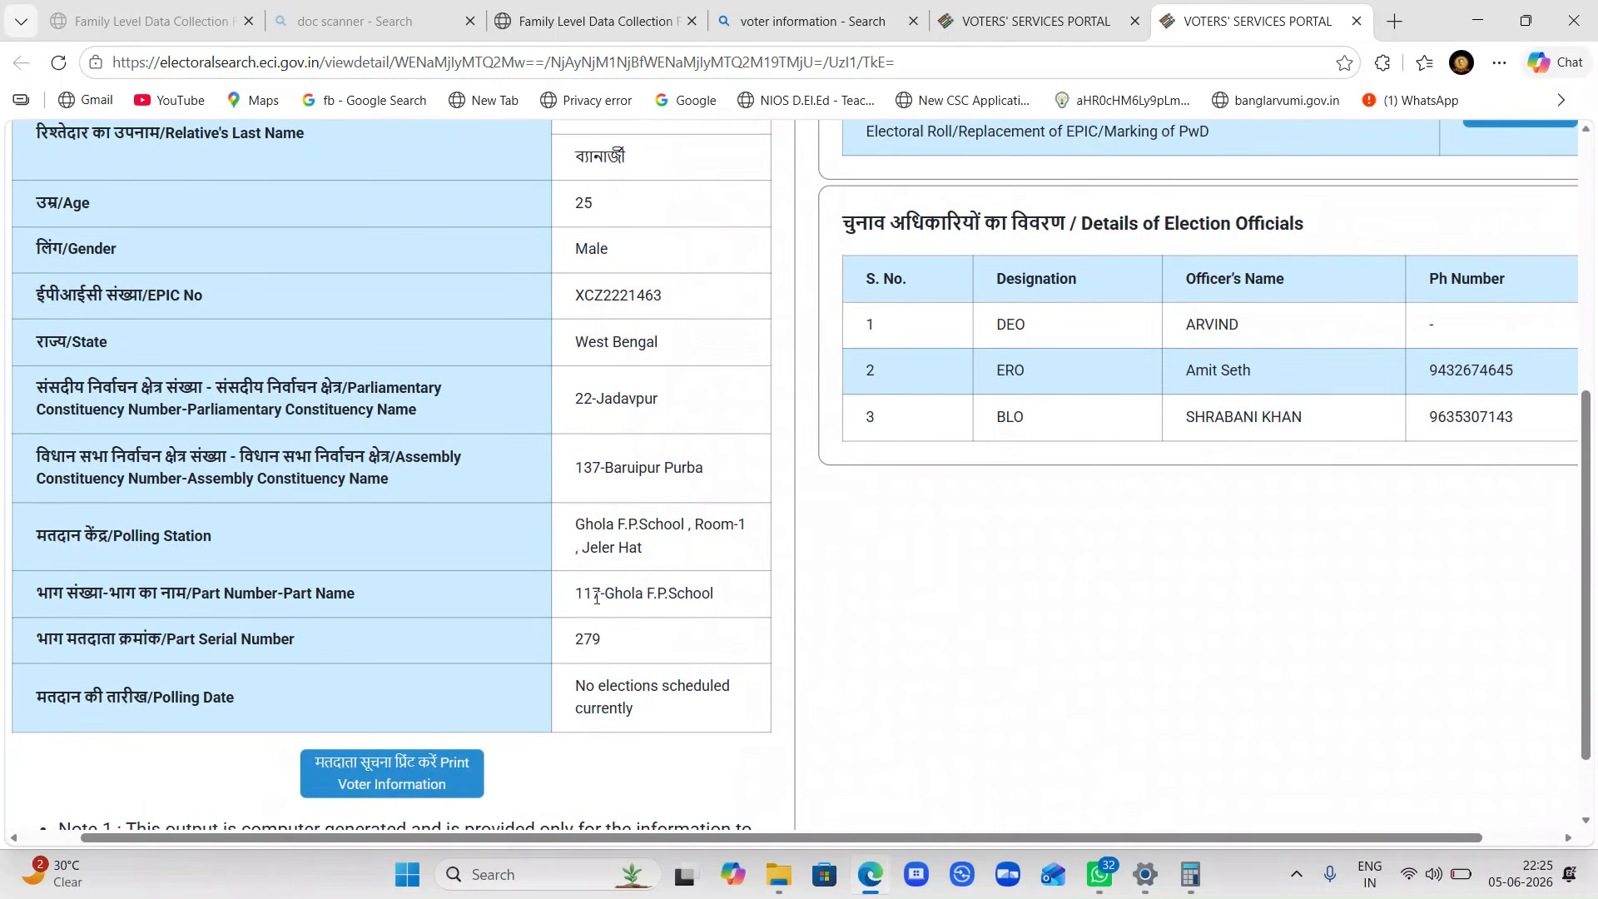
pyautogui.scroll(3, 595, 595)
pyautogui.scroll(-3, 593, 593)
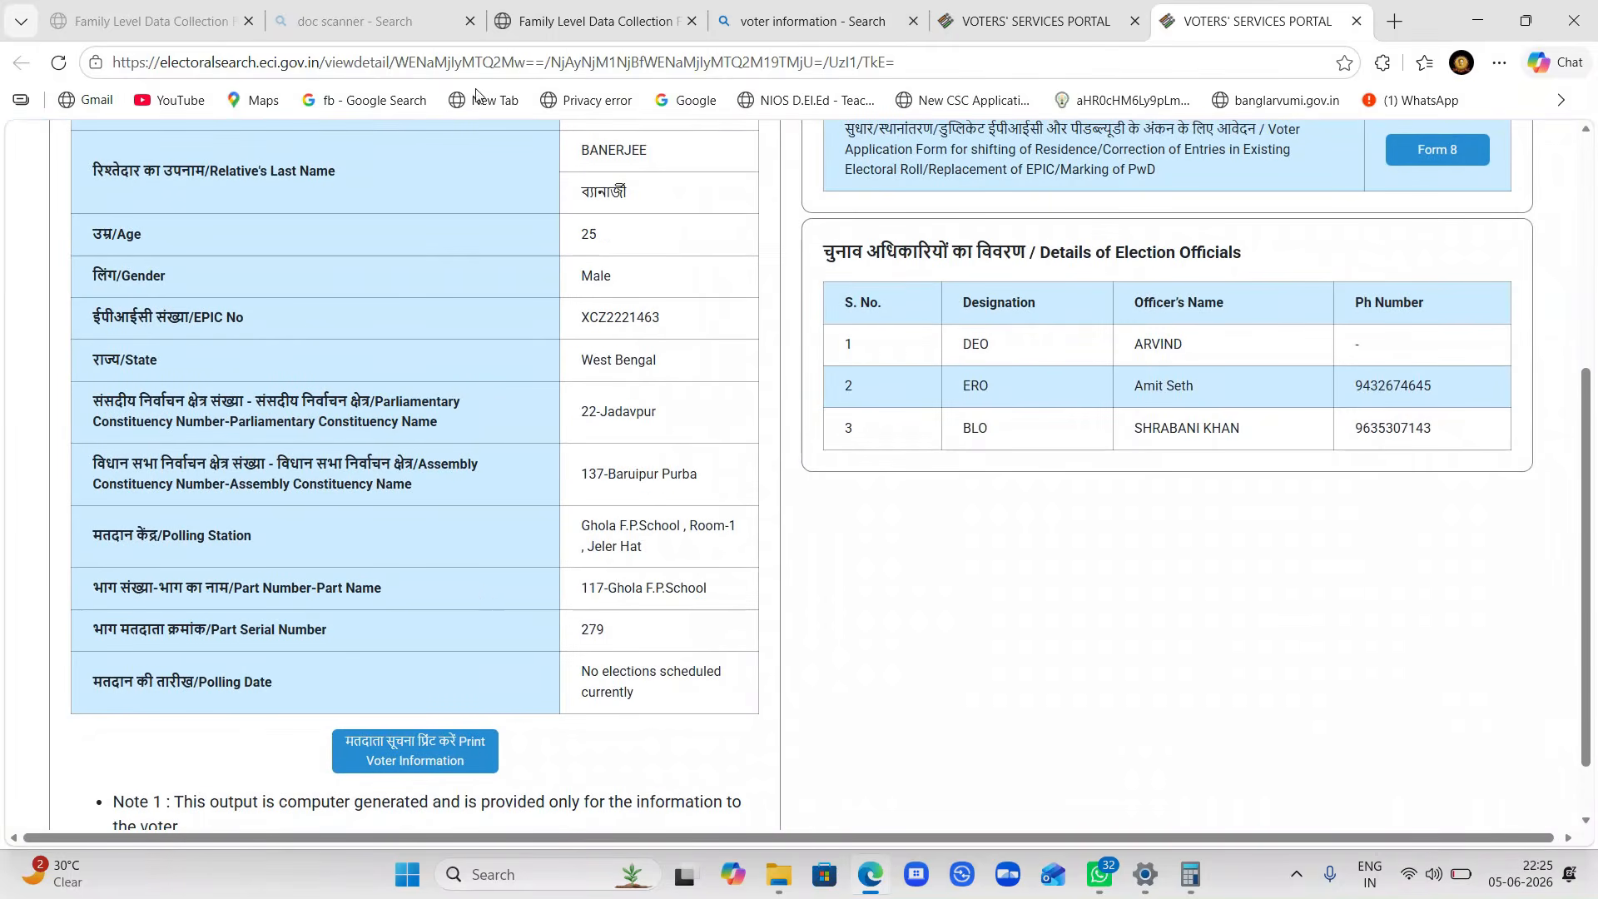
# - Go back to the family form's EPIC No. field, then switch to the doc scanner search tab
pyautogui.click(622, 18)
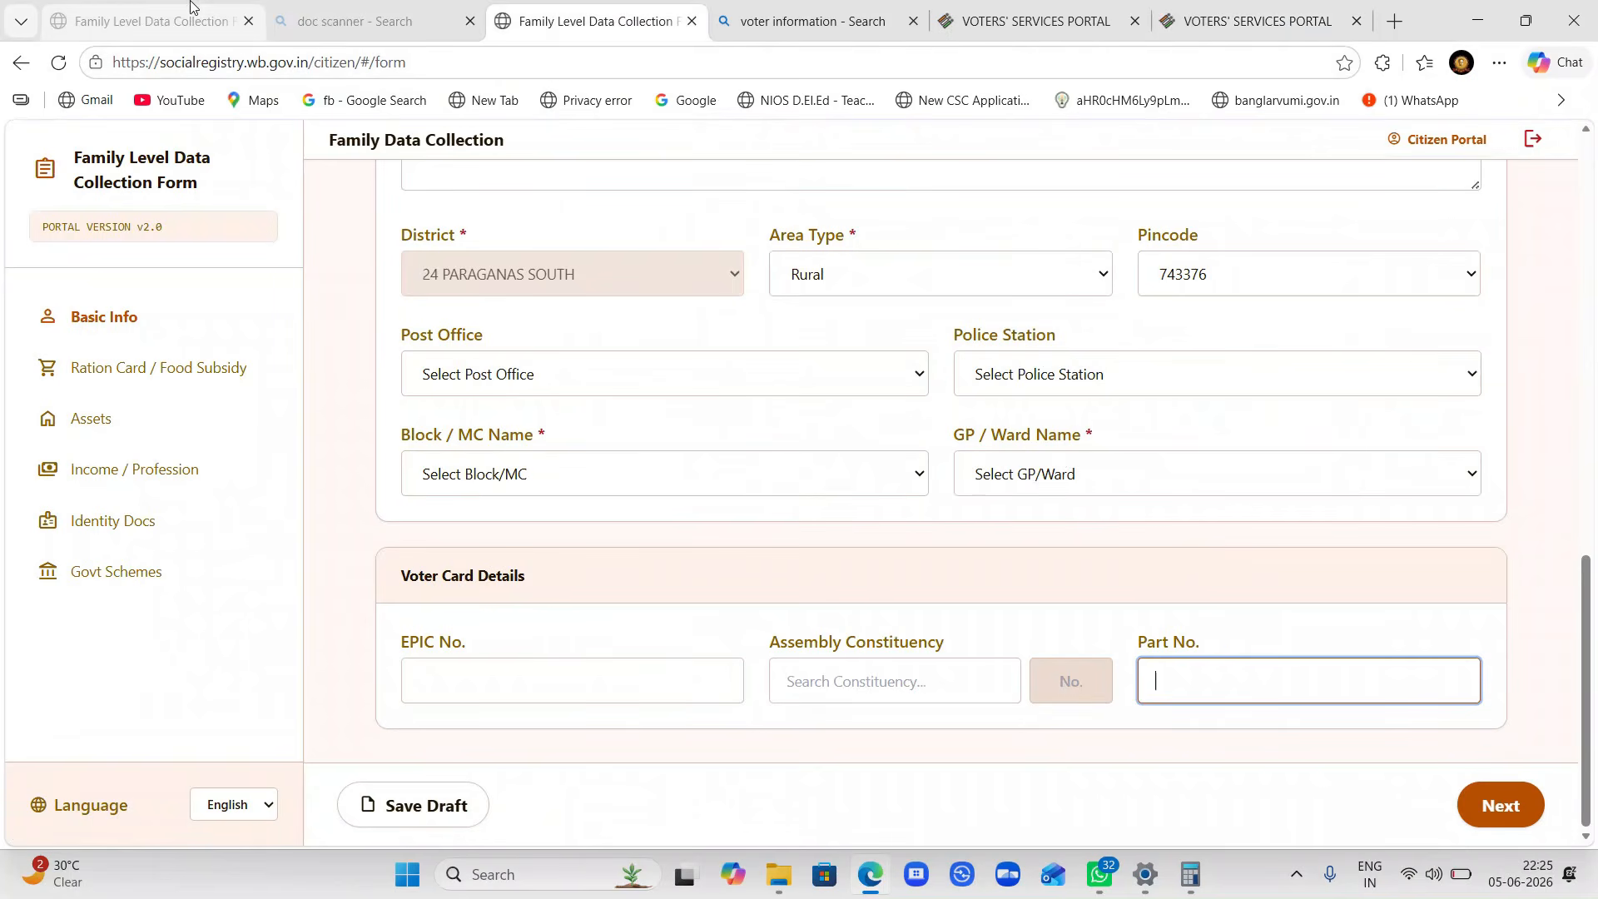
pyautogui.click(562, 685)
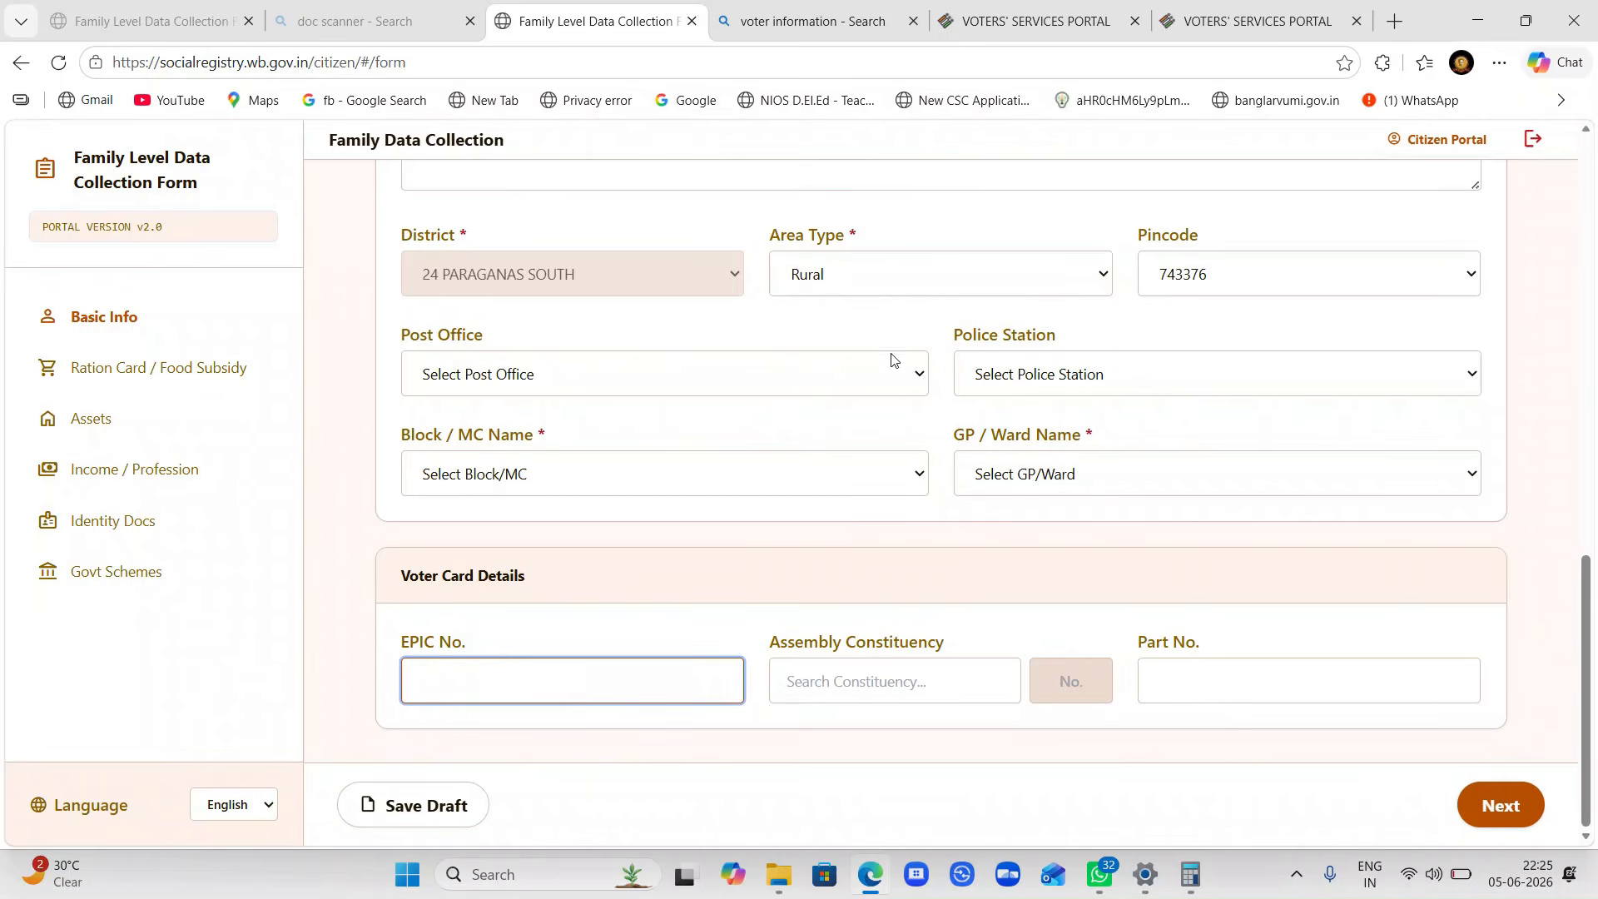
pyautogui.click(893, 30)
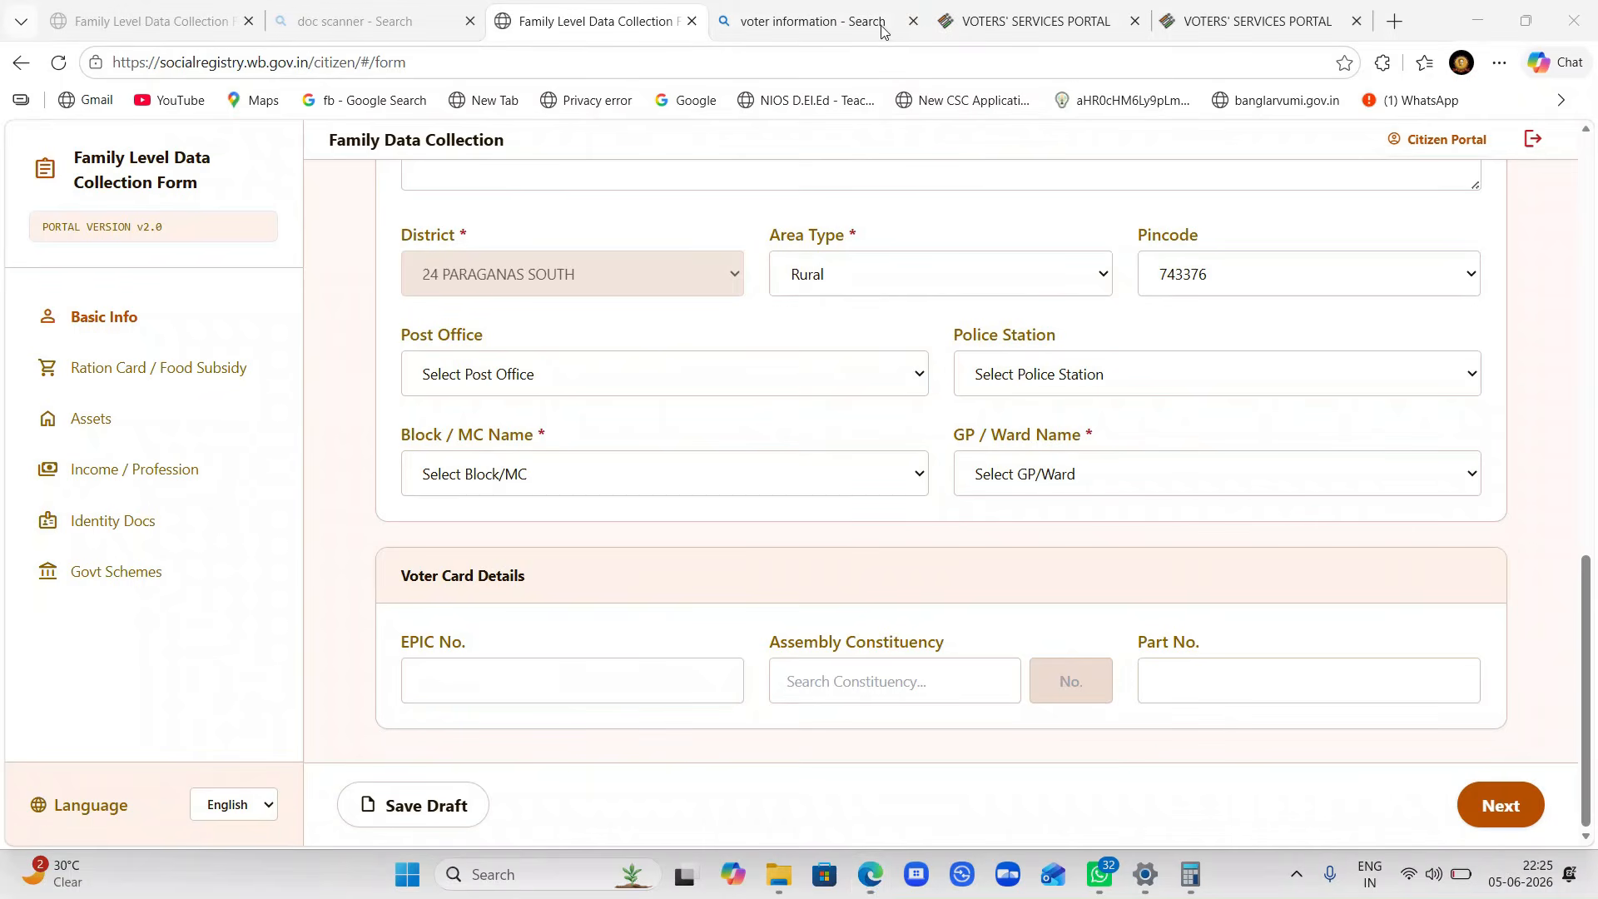
pyautogui.click(349, 12)
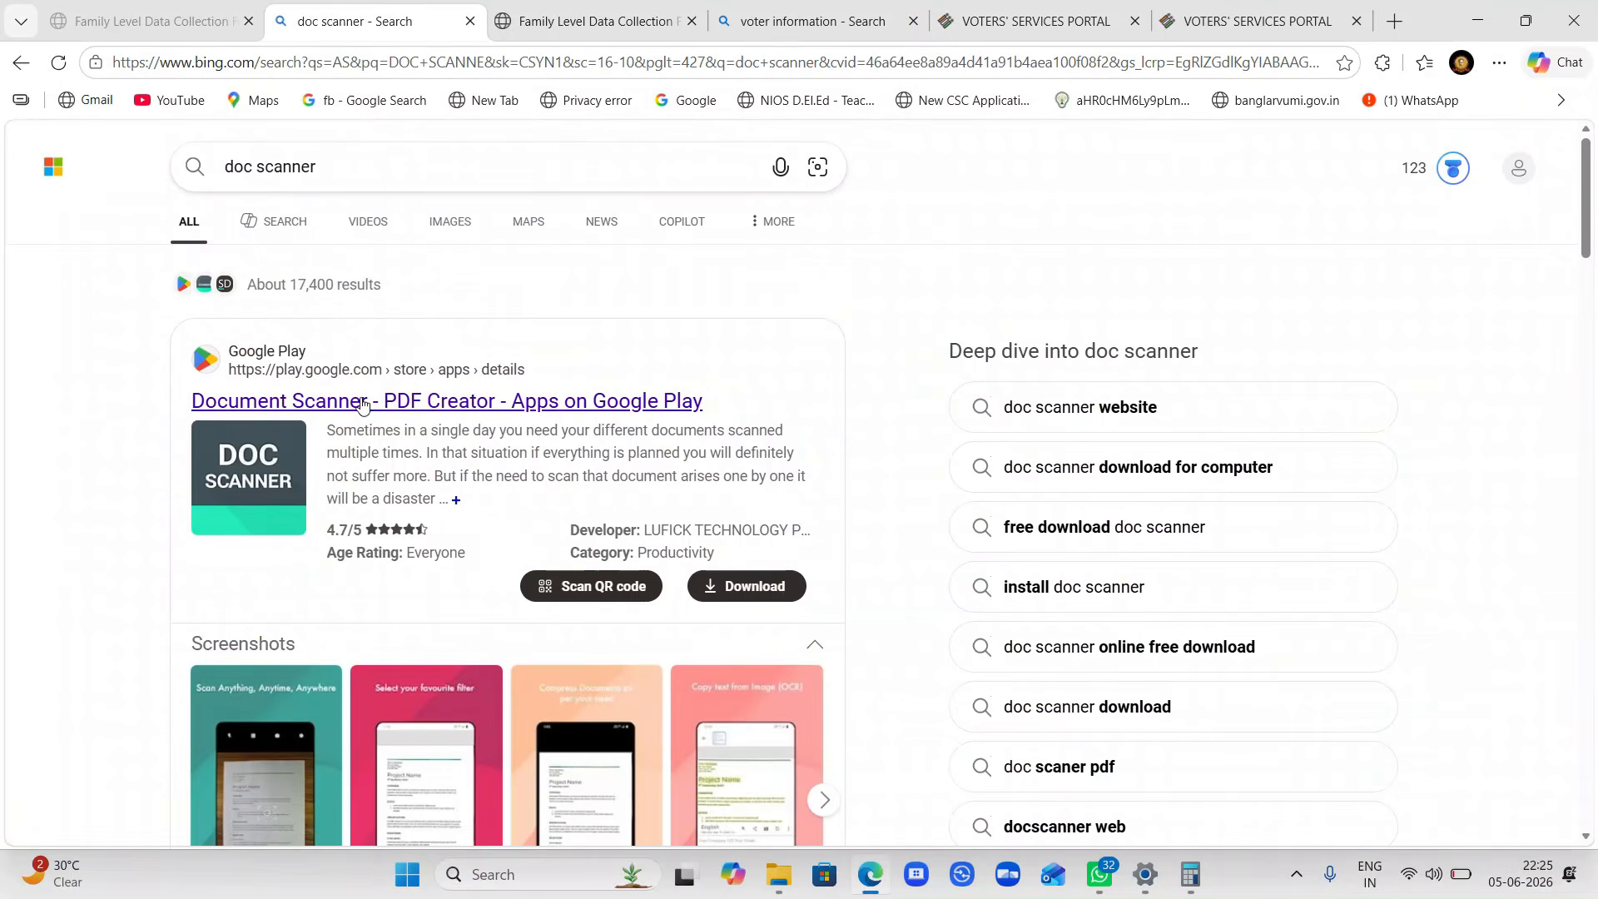
pyautogui.keyDown('ctrl'); pyautogui.scroll(3, 300, 400); pyautogui.keyUp('ctrl')
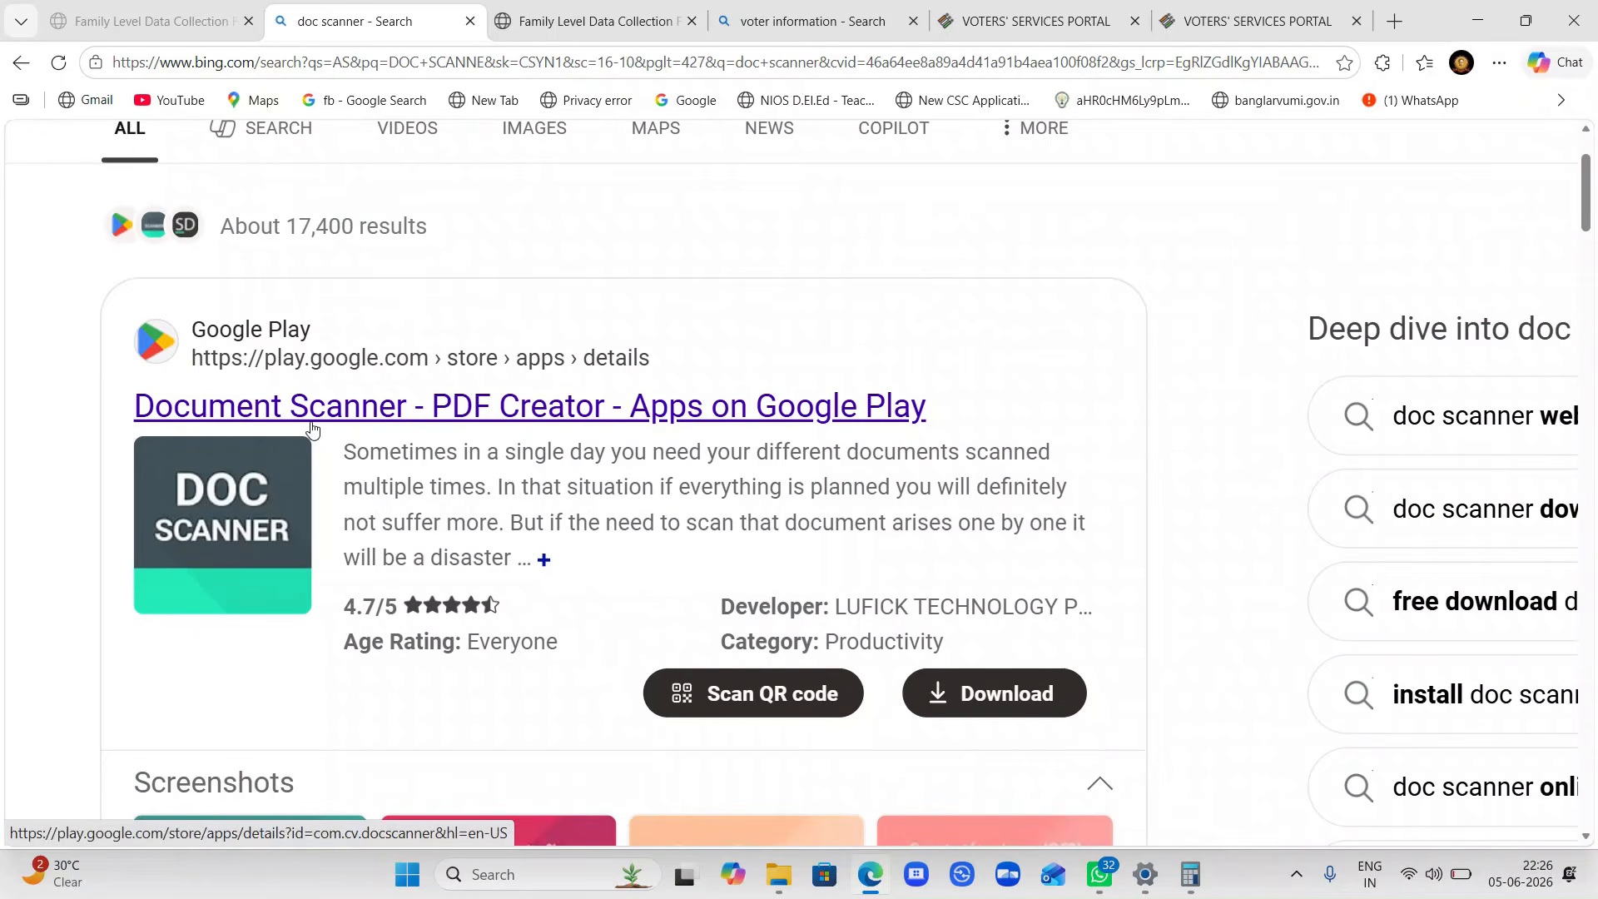
# - Switch to the completed family form and review Member 2's details: relation Wife, gender Female
pyautogui.click(167, 19)
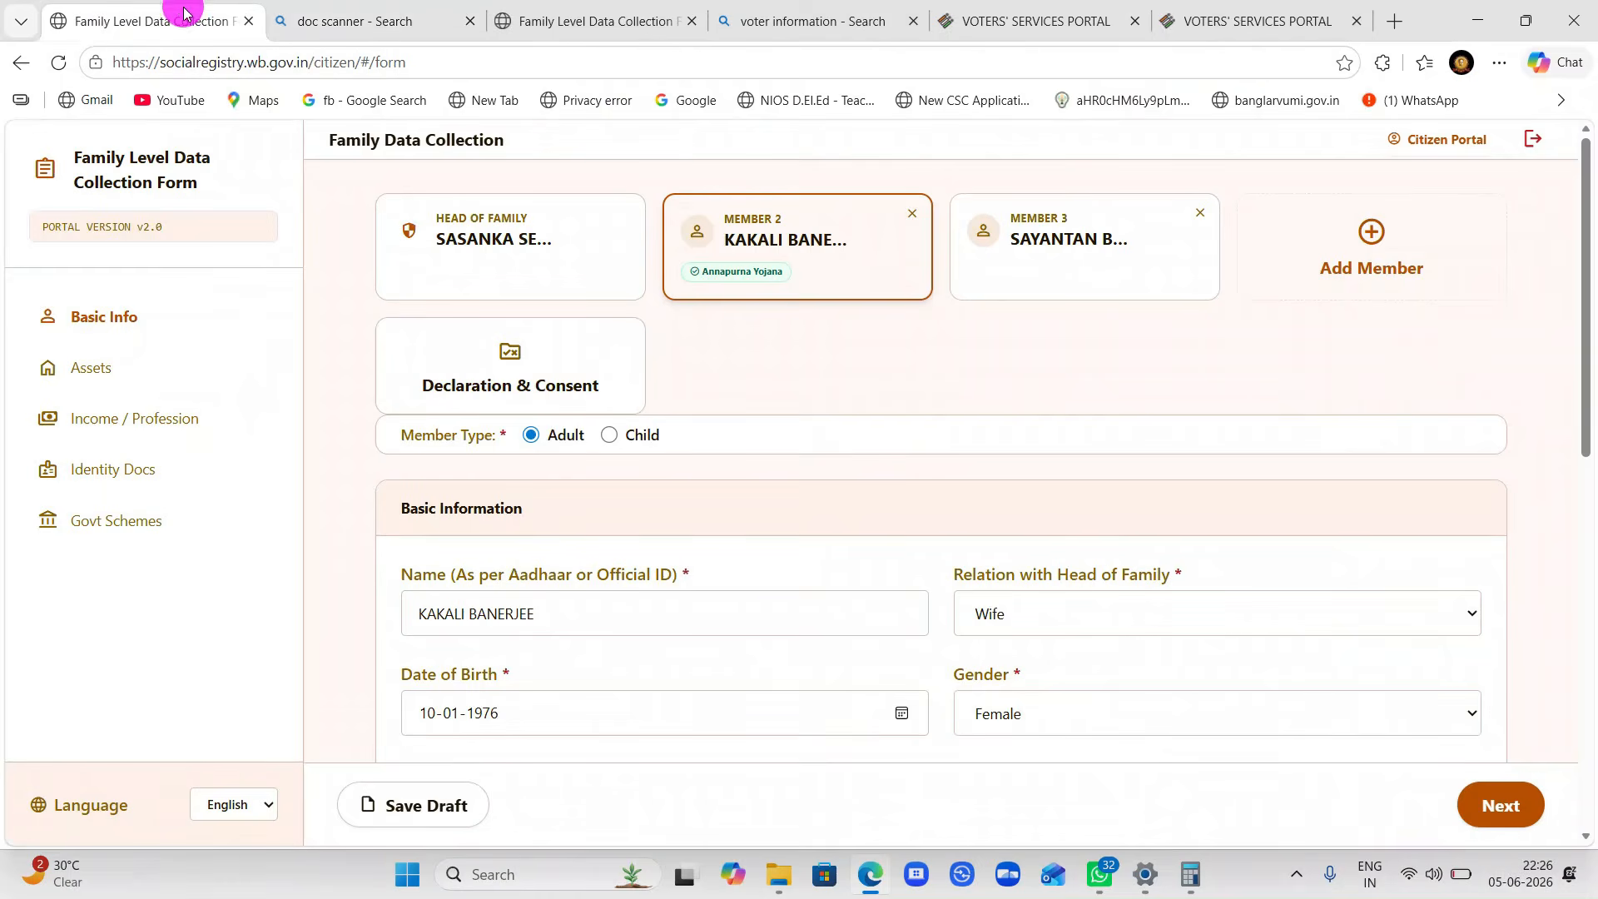
pyautogui.click(549, 436)
pyautogui.scroll(-5, 551, 439)
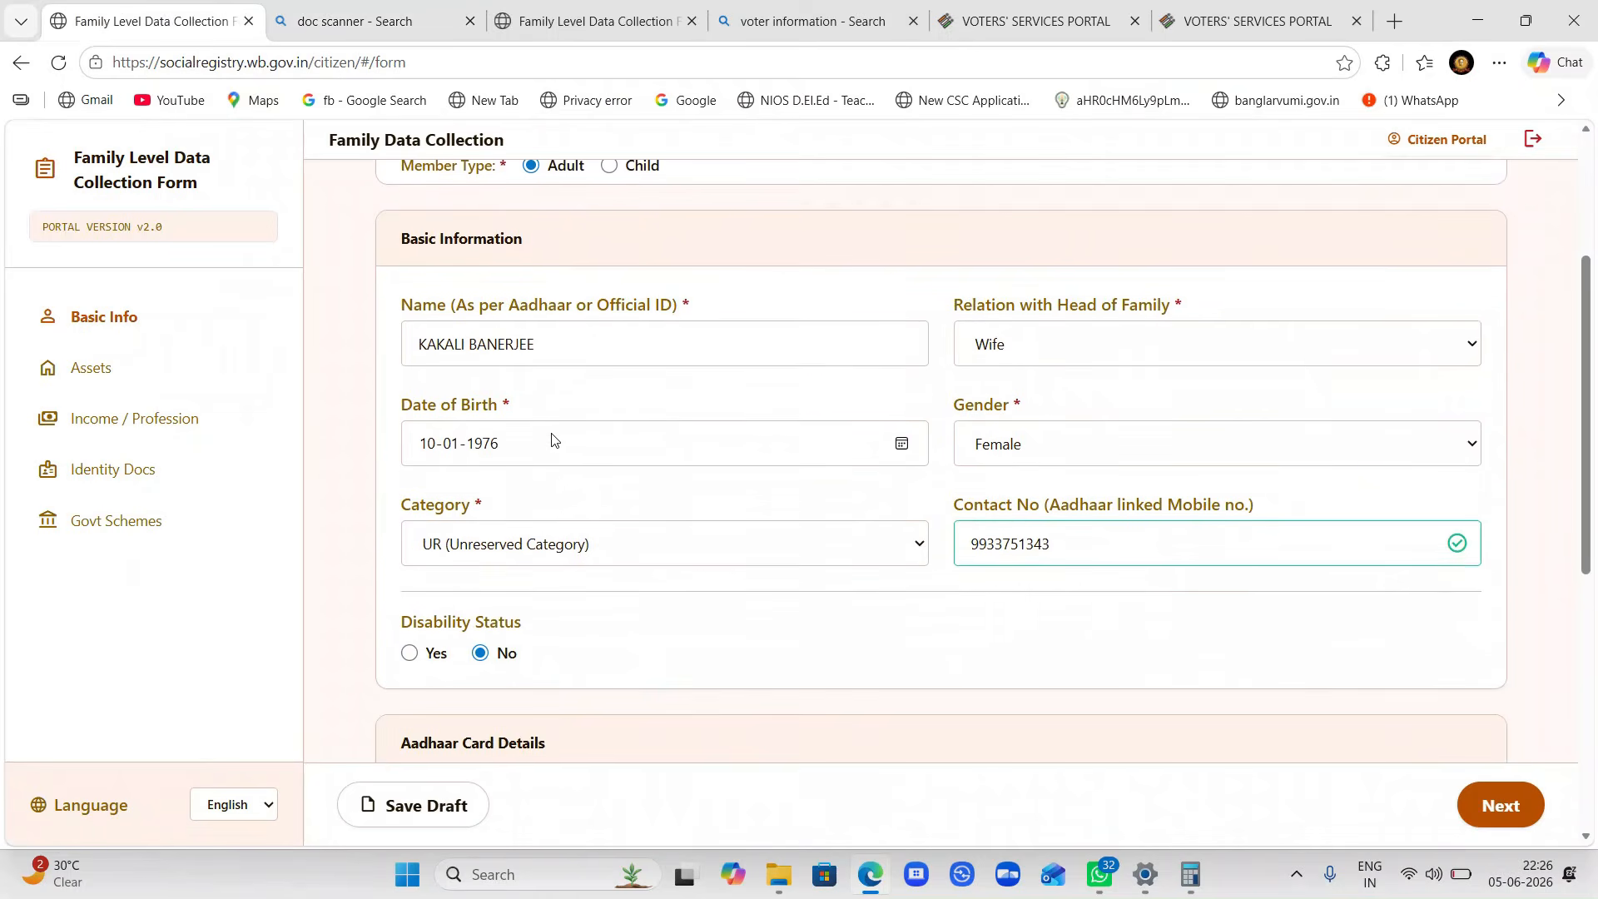
pyautogui.scroll(5, 551, 438)
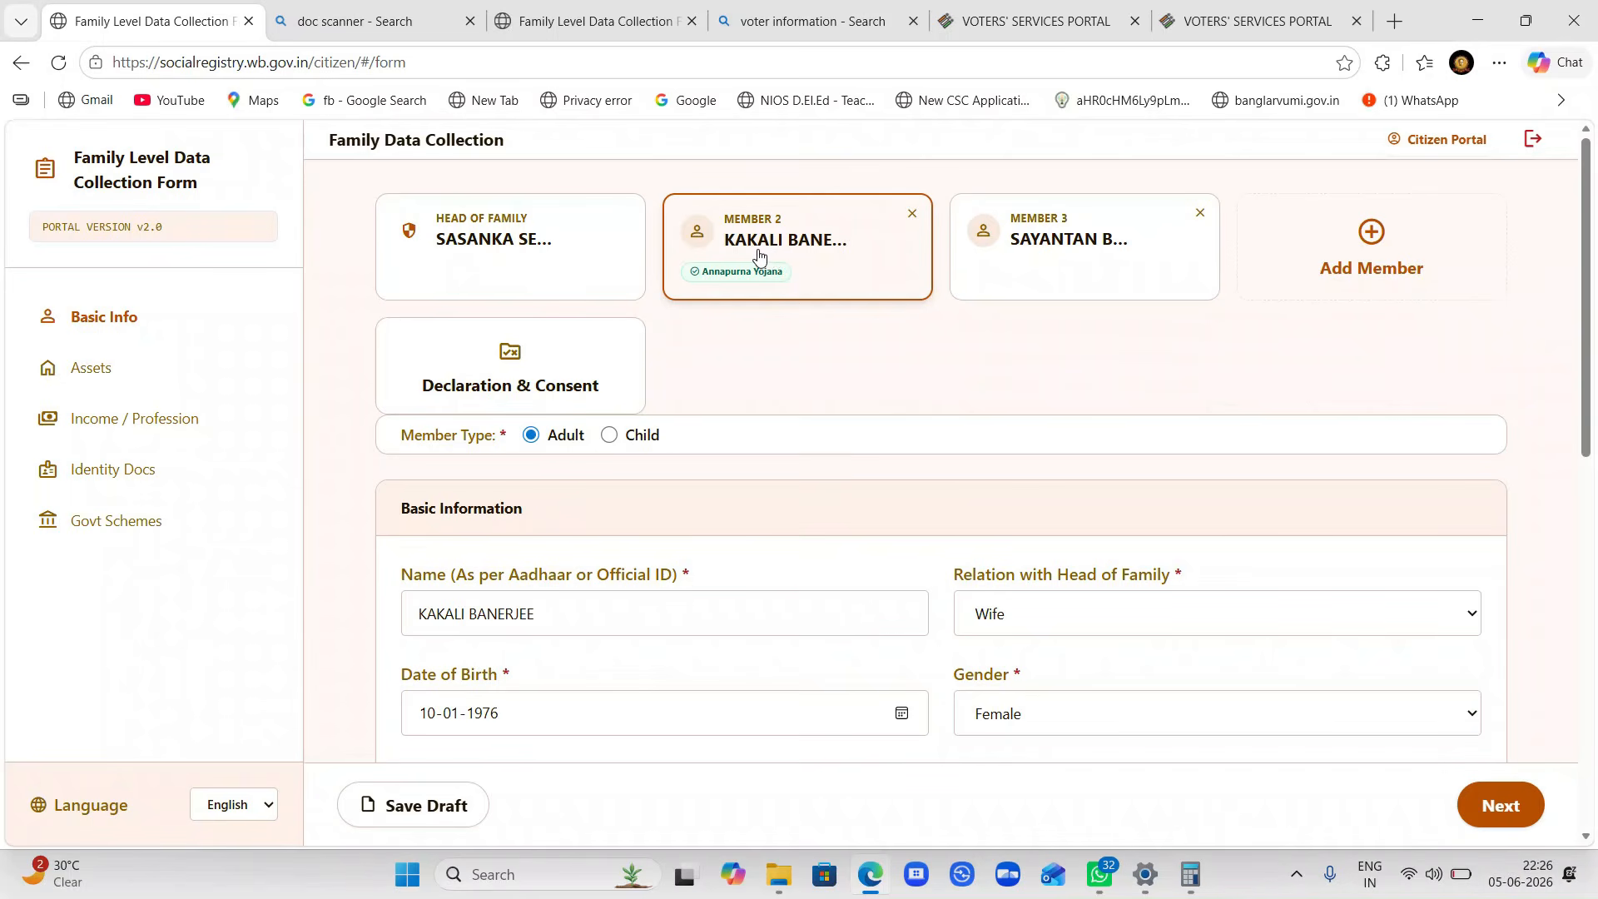
# - Return to the new family form tab and scroll up to the ABC, Member 2 and Member 3 cards
pyautogui.click(593, 7)
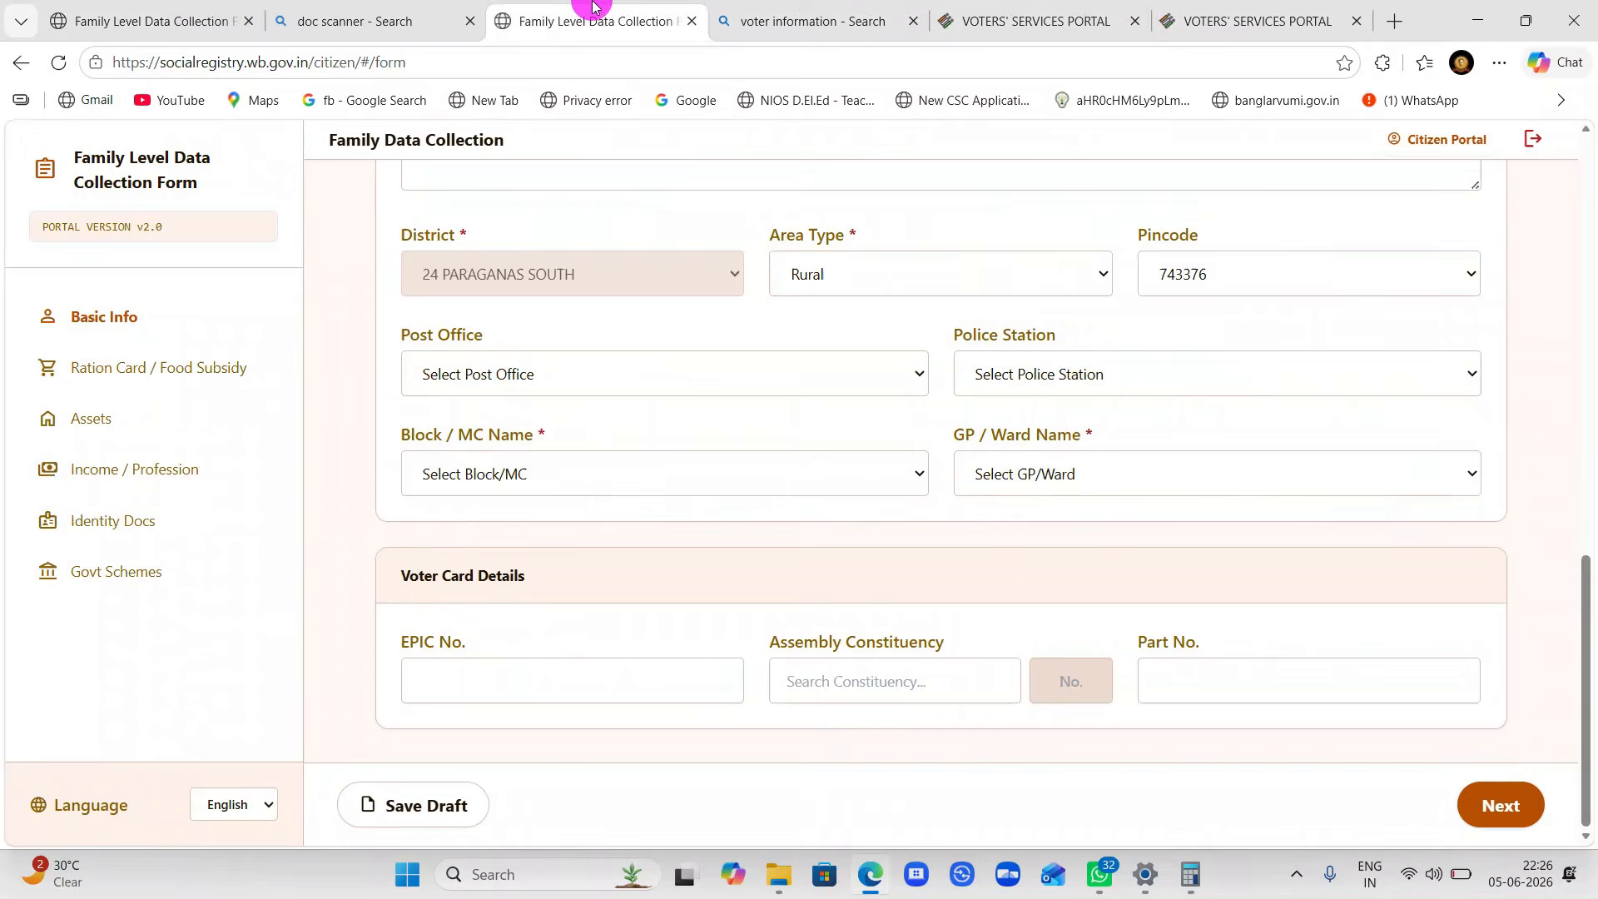
pyautogui.scroll(10, 807, 531)
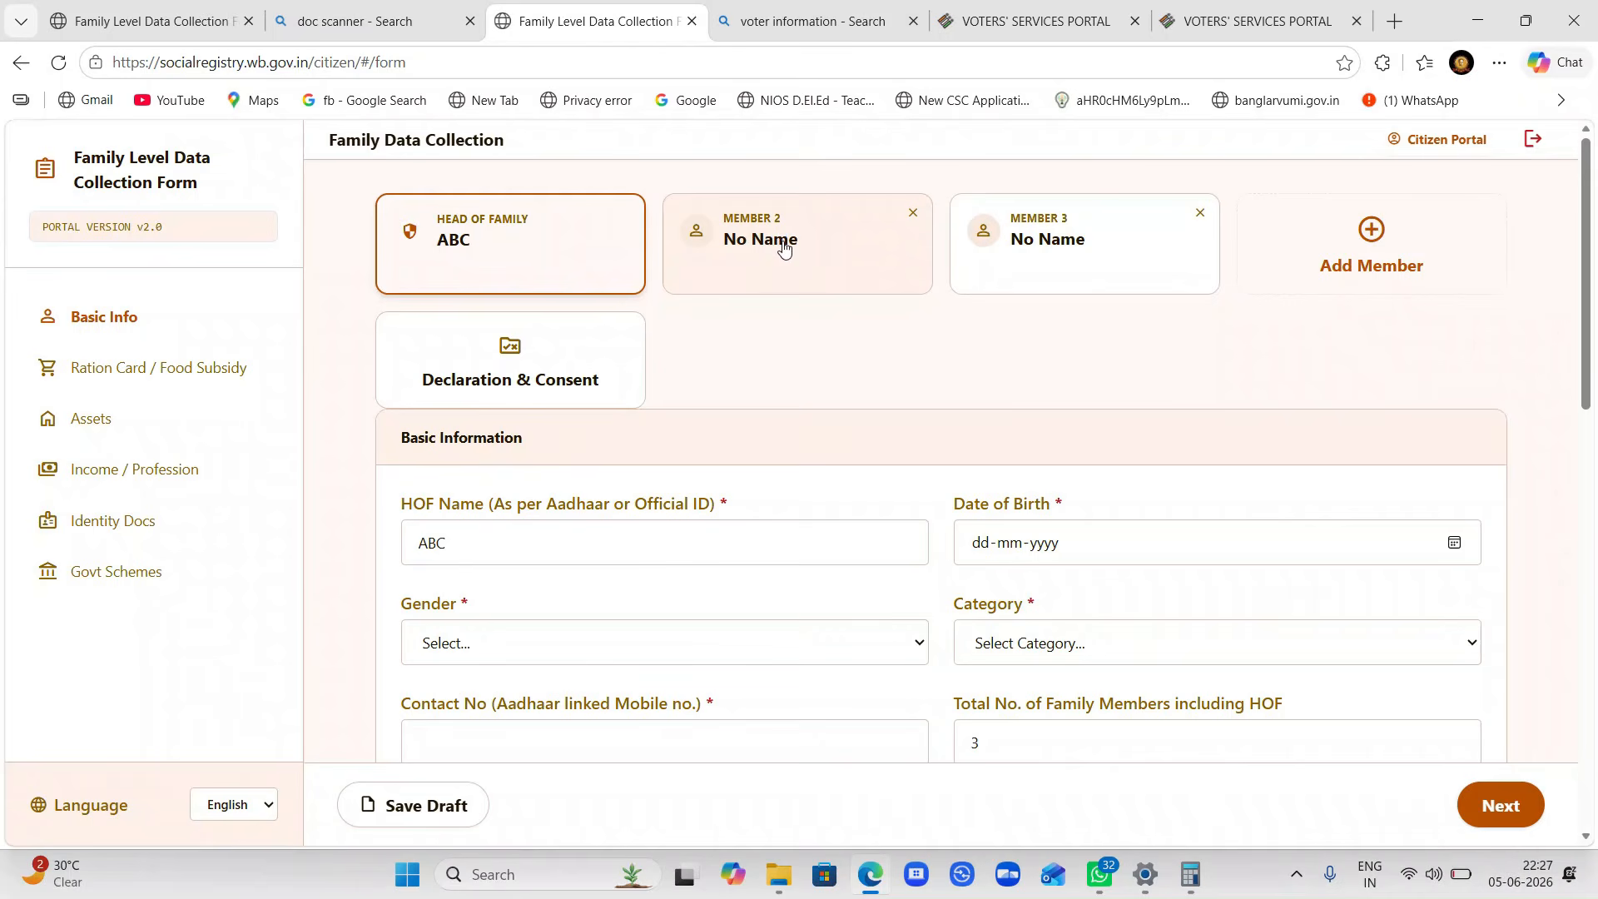
pyautogui.click(158, 18)
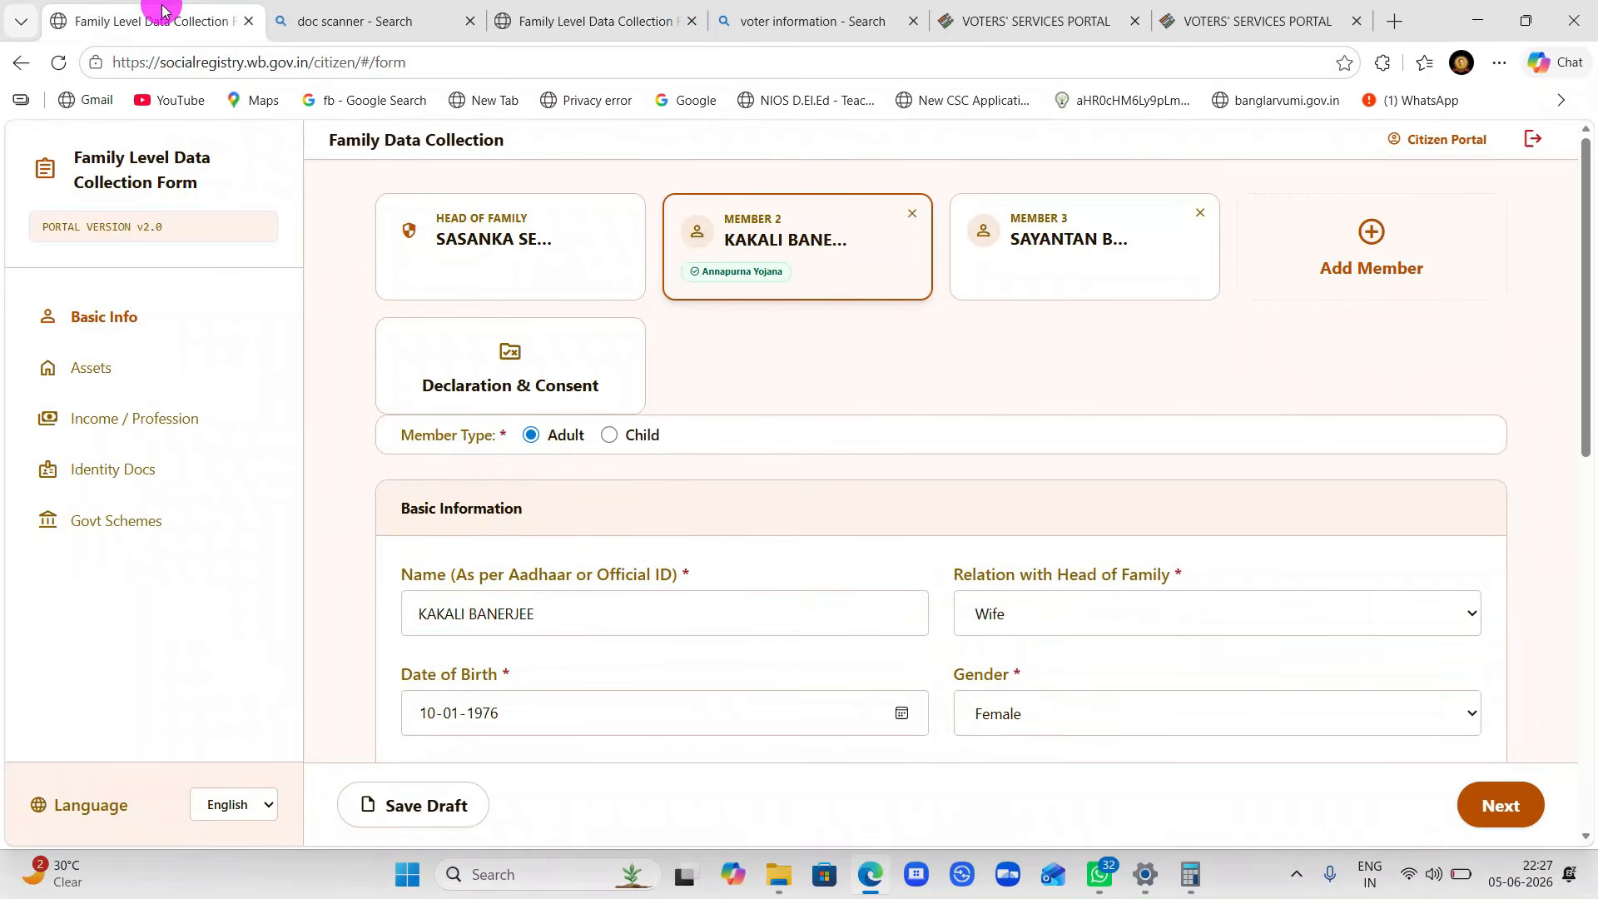
pyautogui.scroll(3, 767, 289)
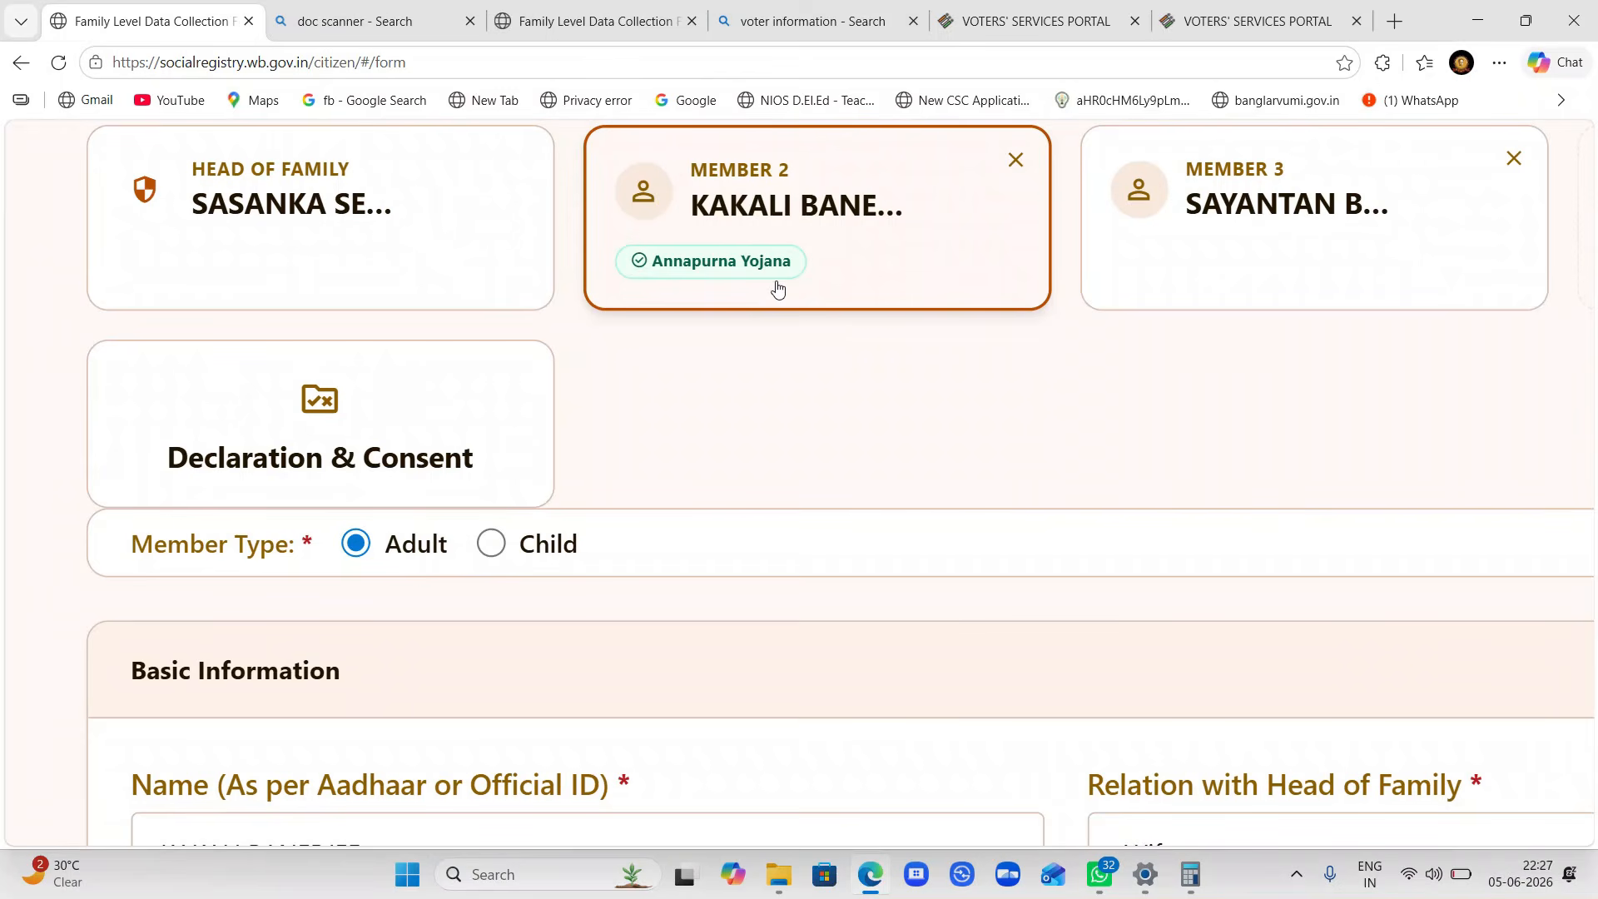
pyautogui.scroll(-3, 1077, 256)
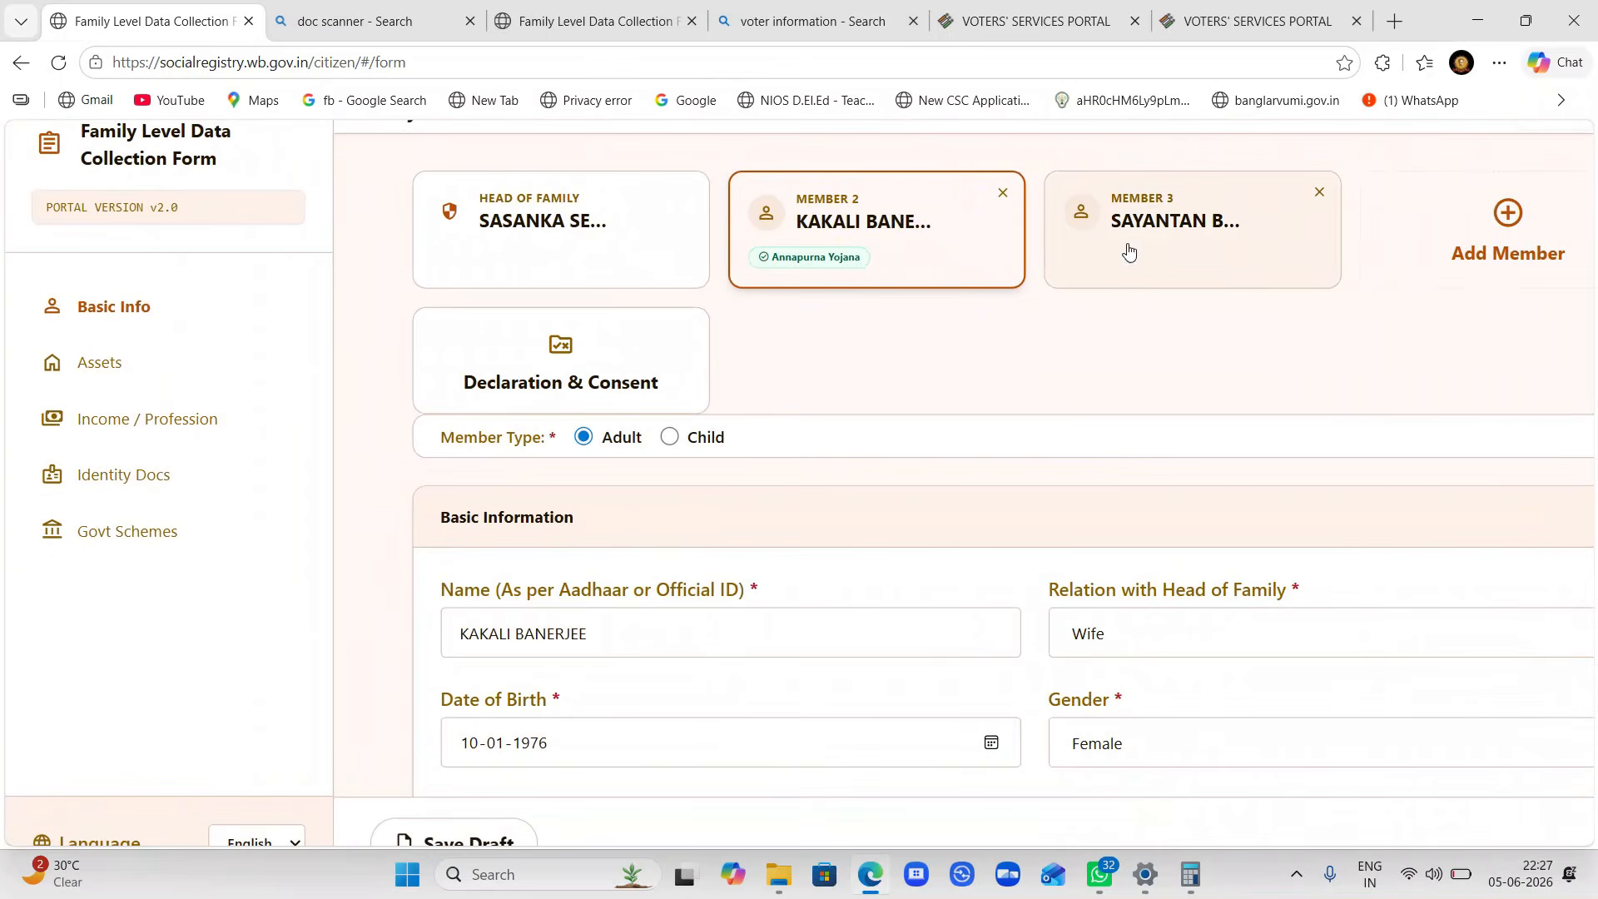
pyautogui.click(603, 18)
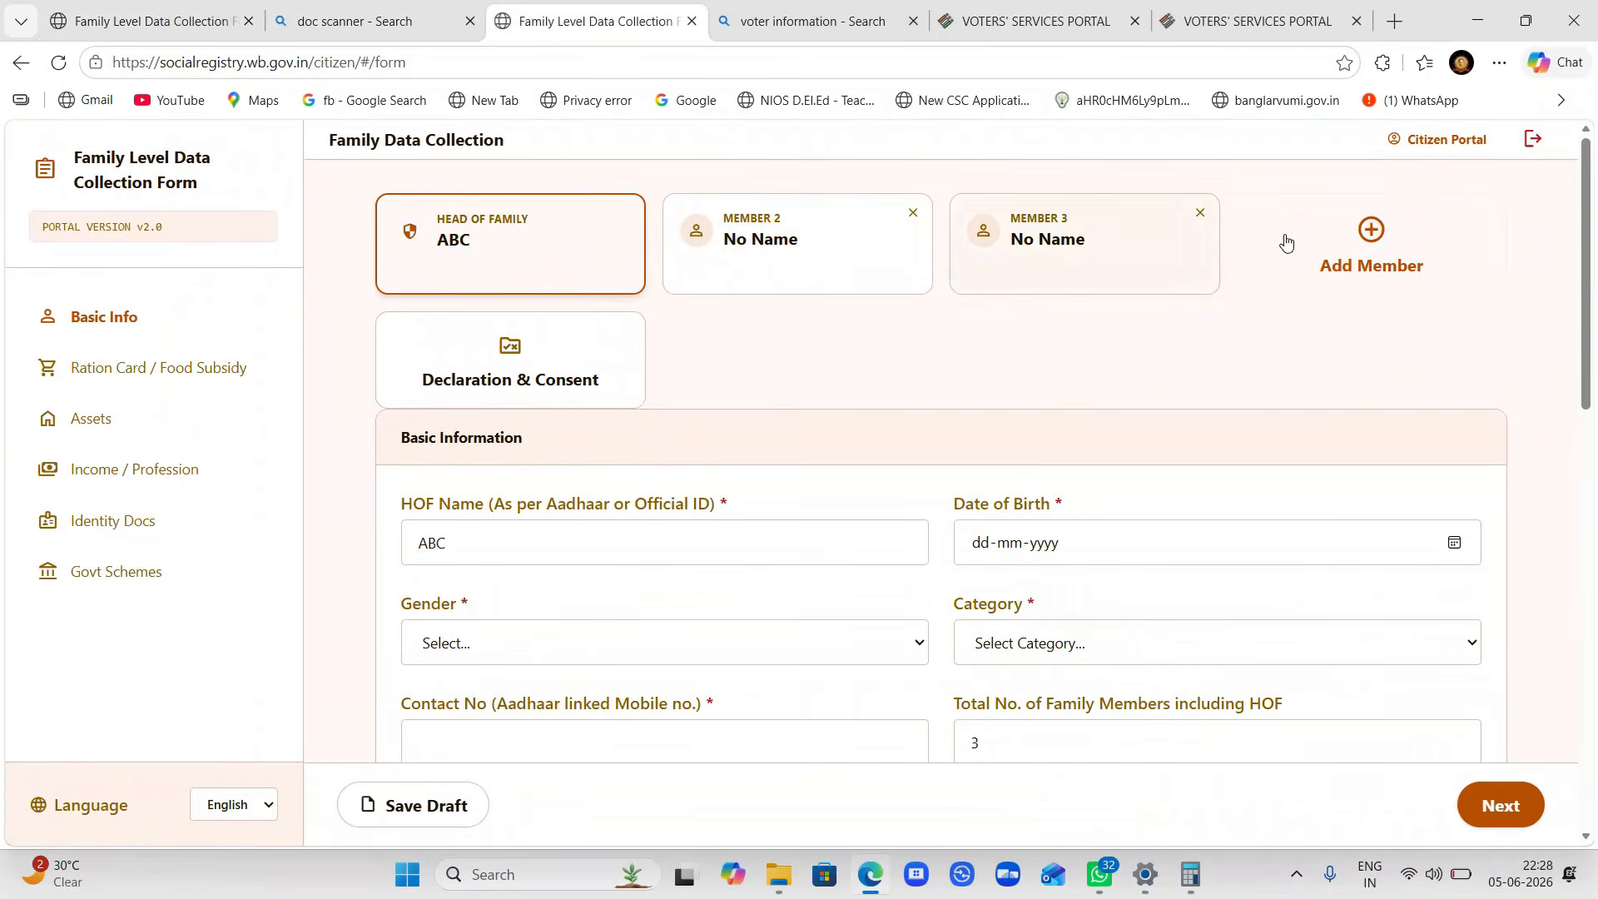
# - Add three unnamed member cards, Members 4, 5 and 6, to the family form
pyautogui.click(1384, 244)
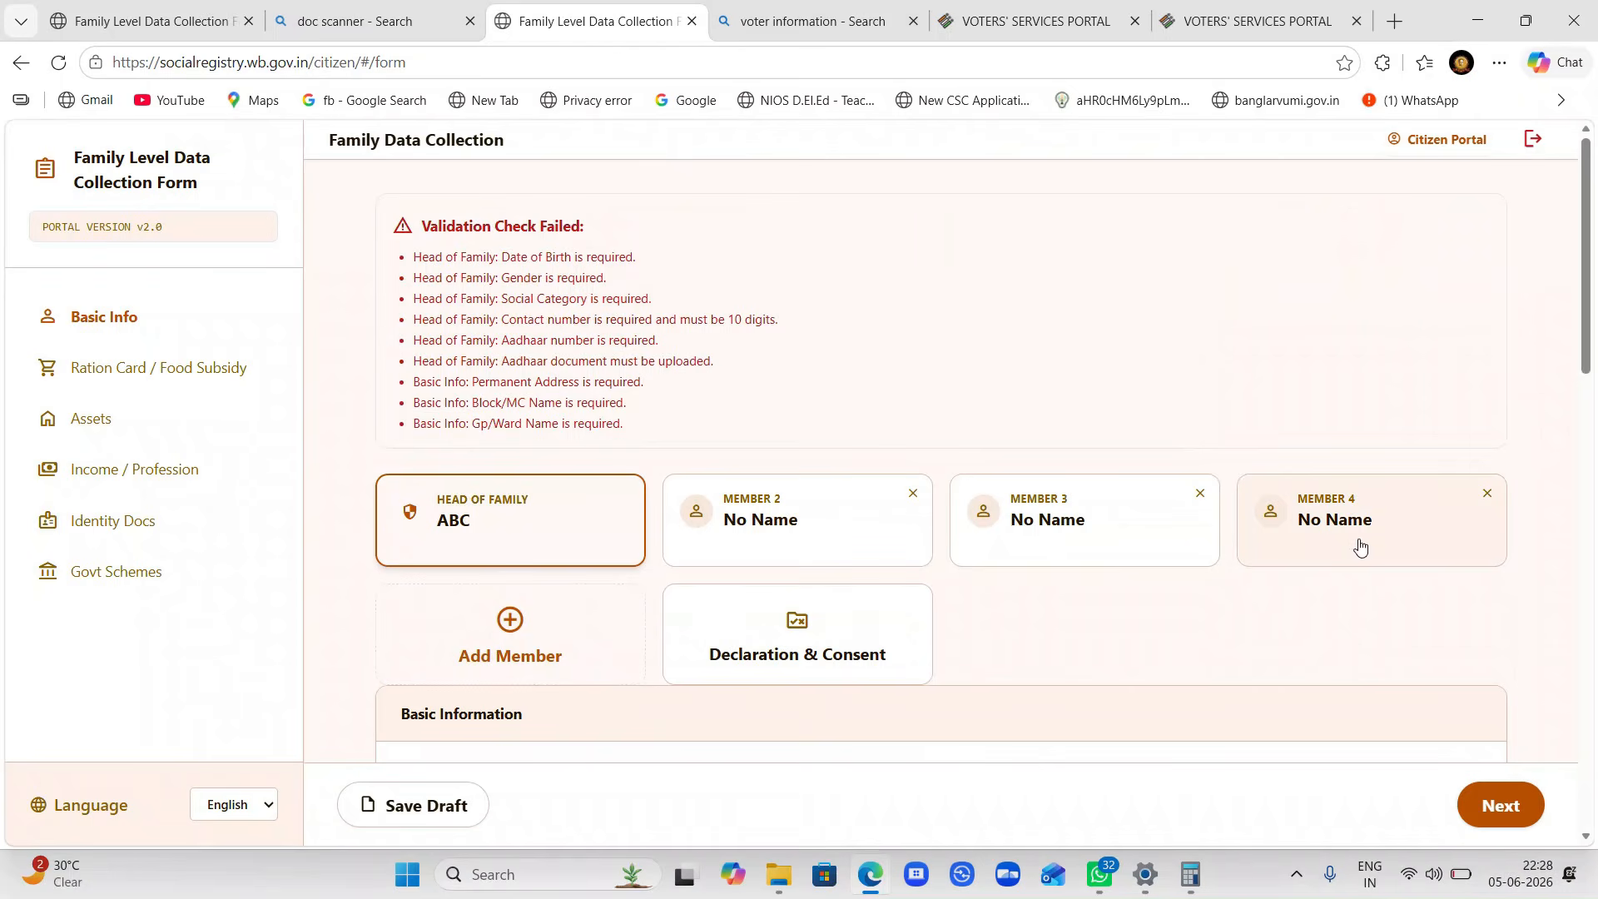
pyautogui.click(476, 656)
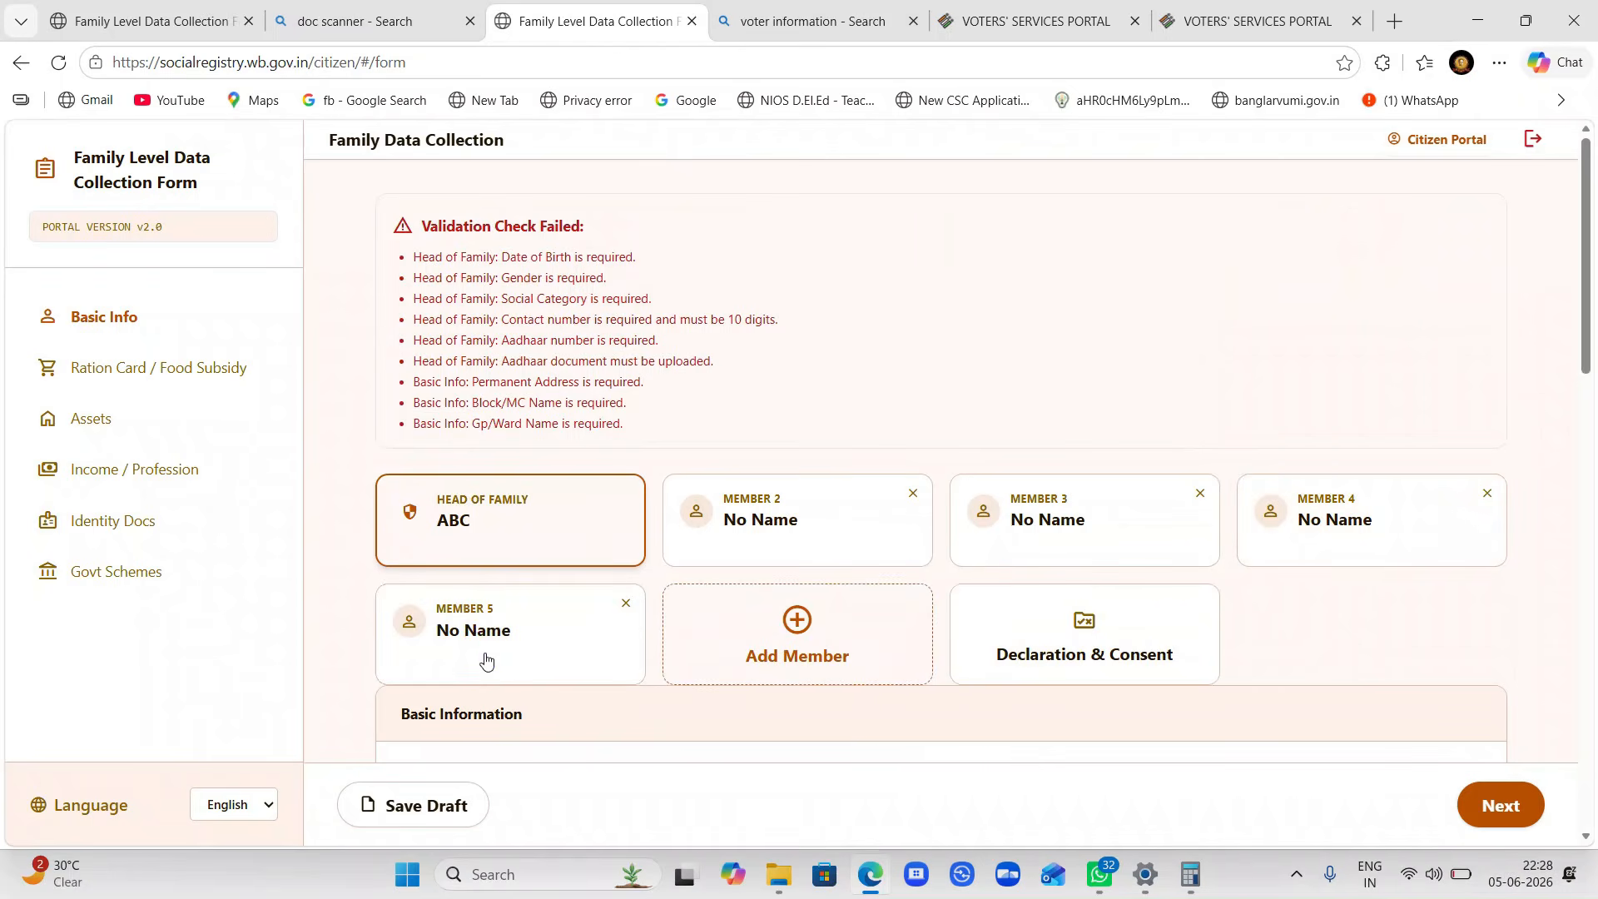
pyautogui.click(761, 640)
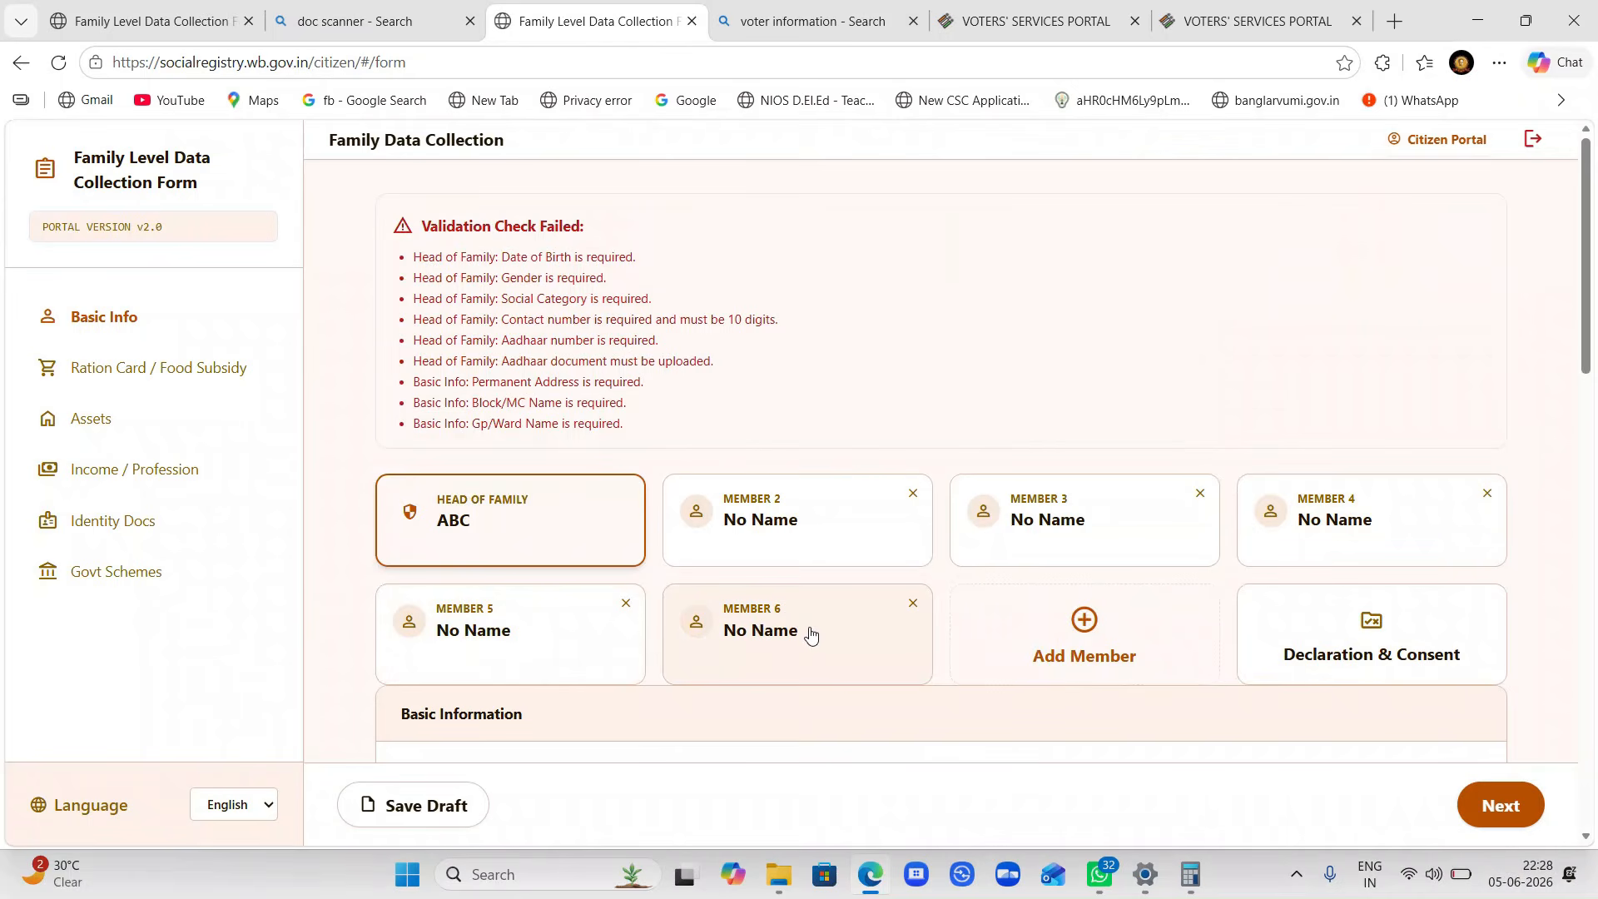
pyautogui.scroll(-1, 811, 634)
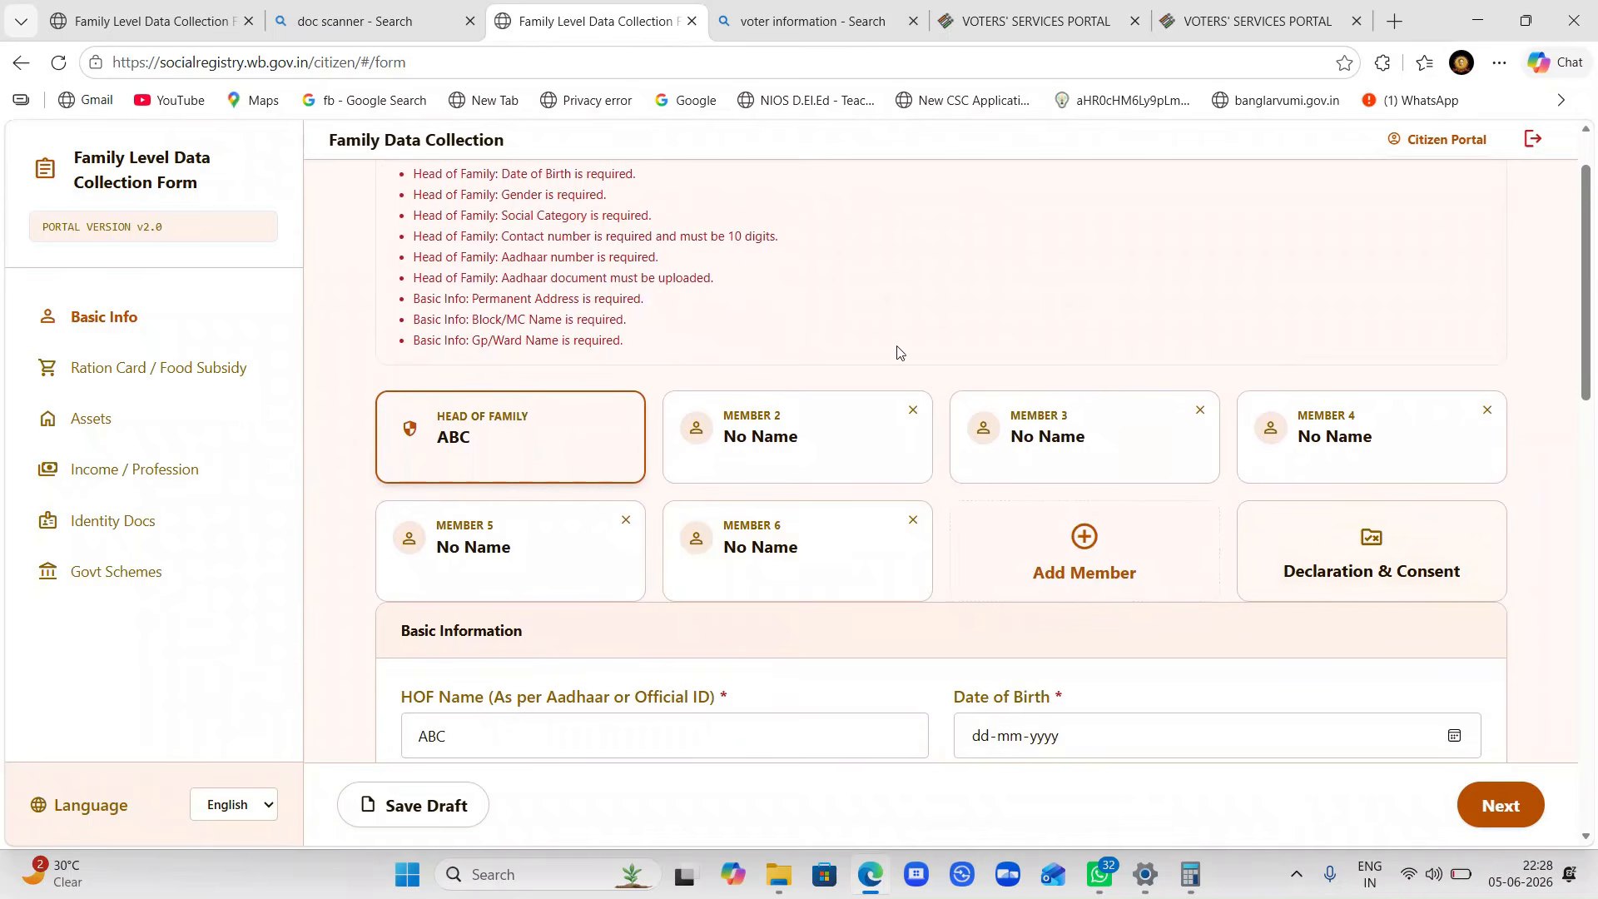
pyautogui.click(192, 15)
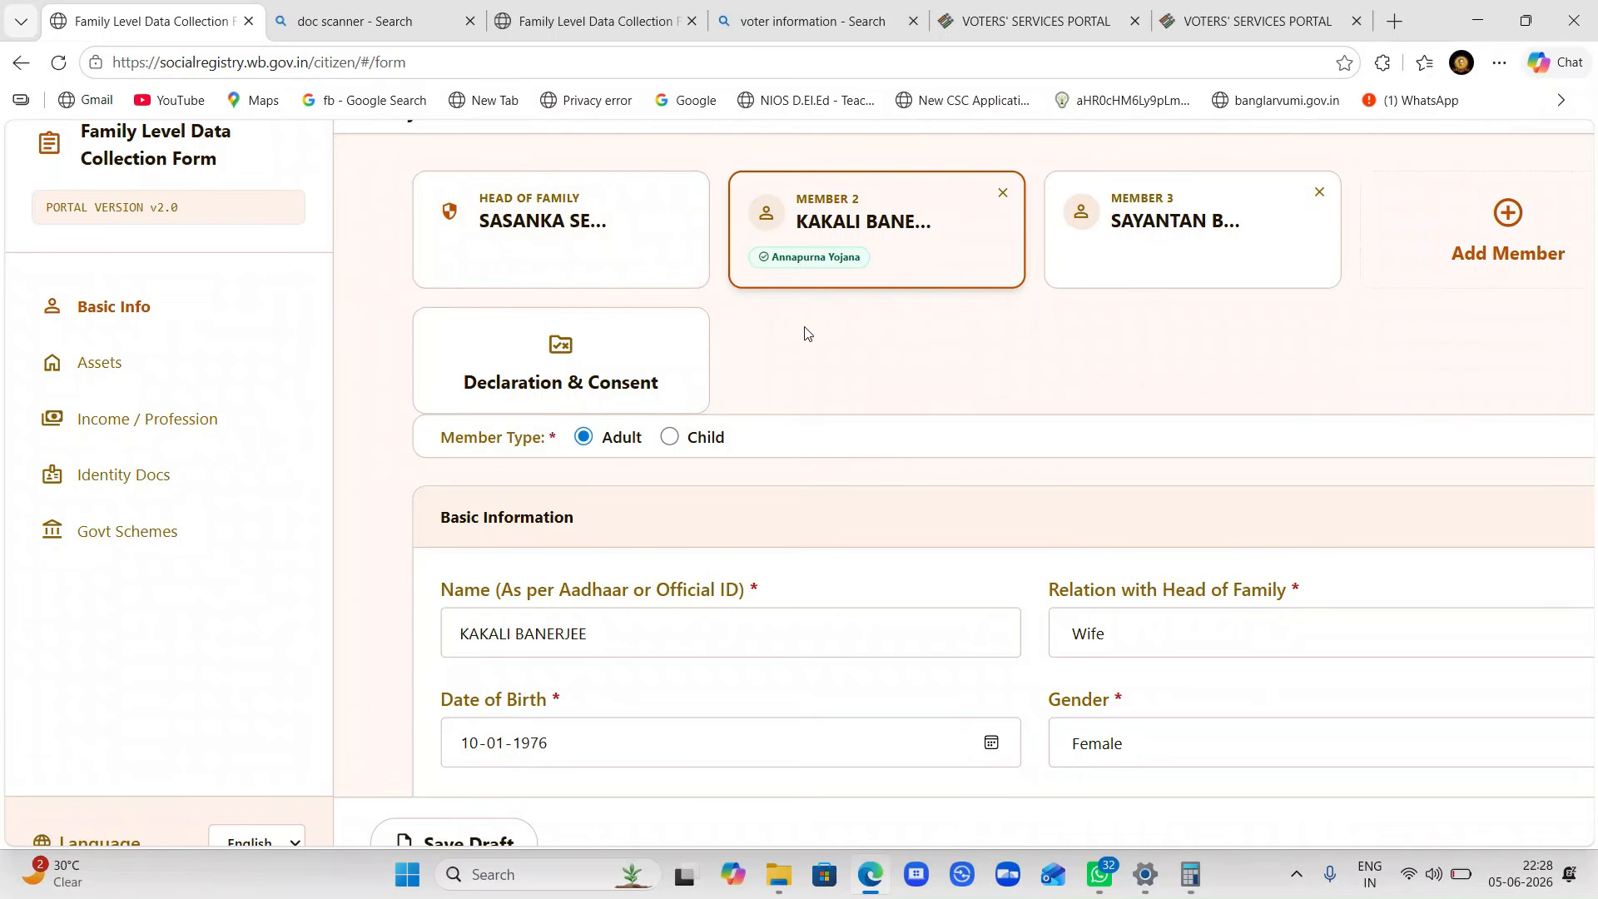
pyautogui.click(603, 12)
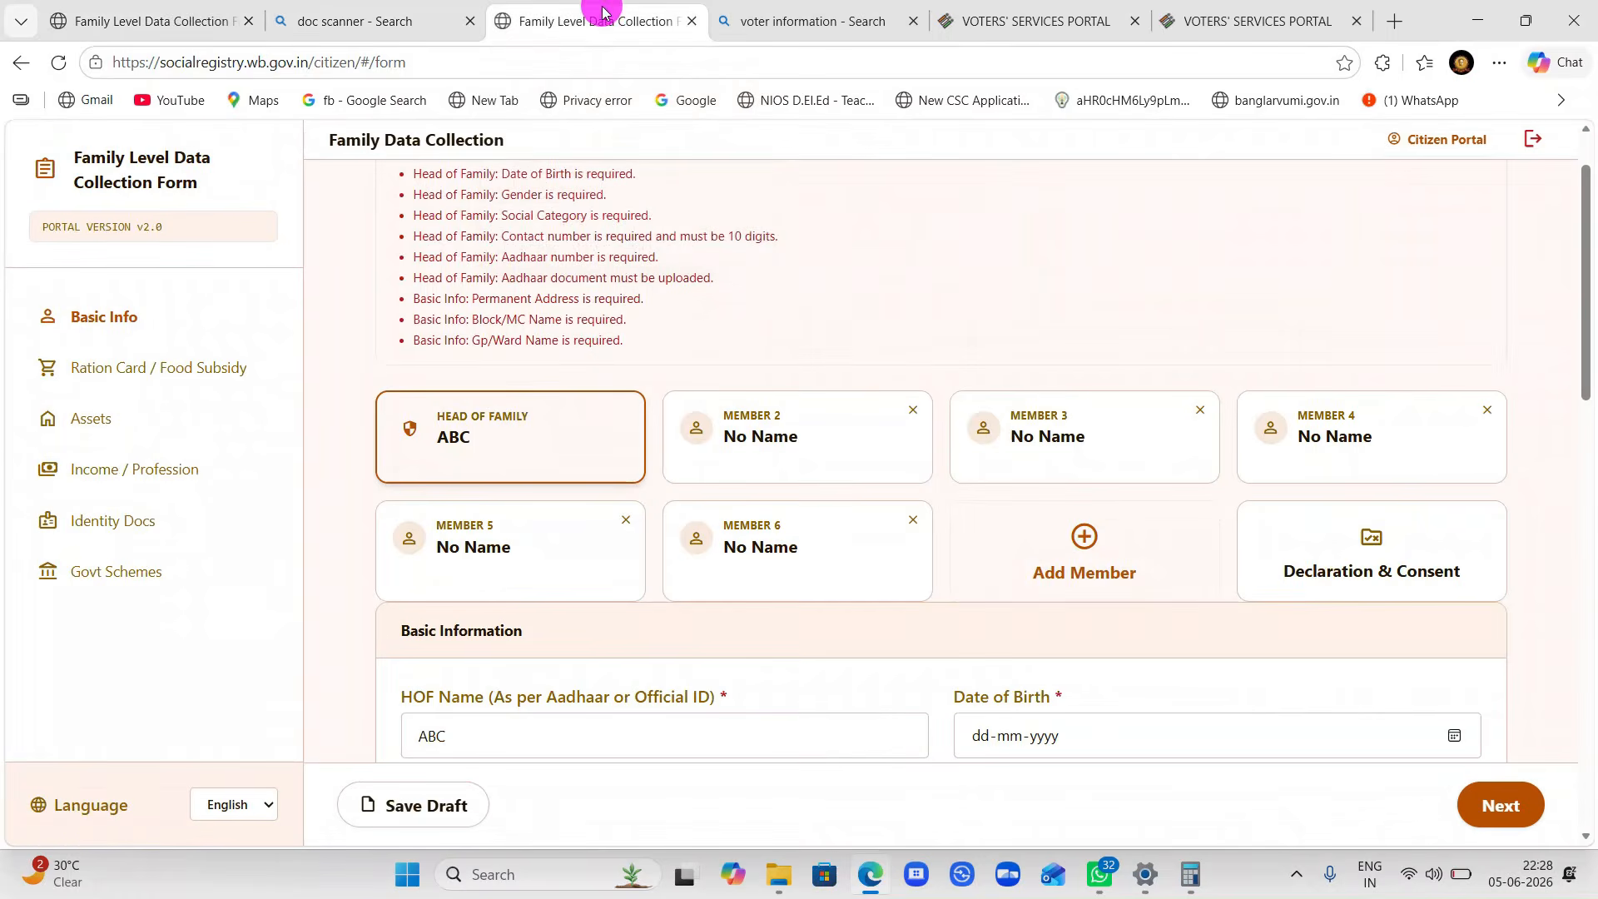